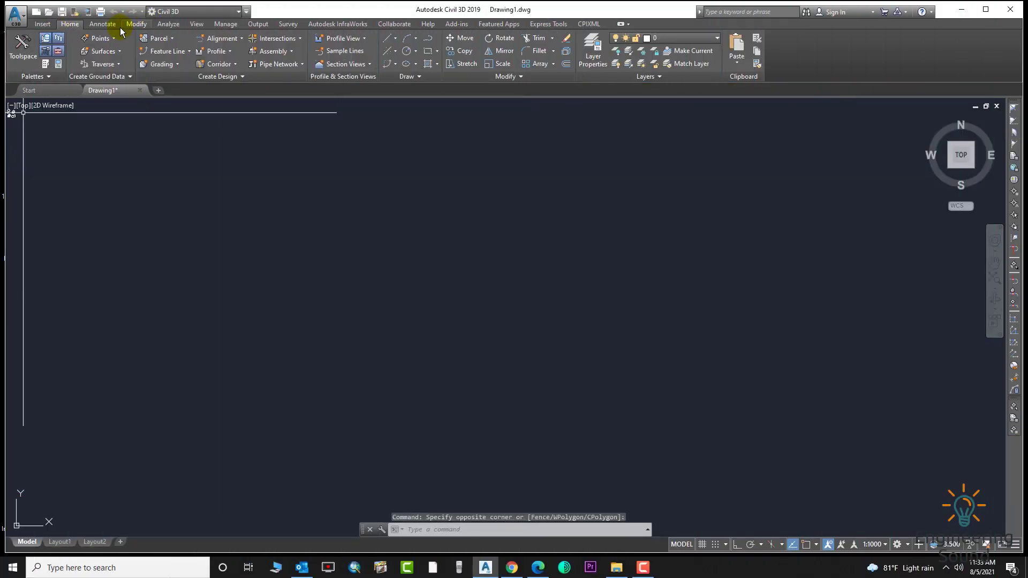
Start a point import with the point creation tools and add pt.csv from the Desktop as the source file
left_click(112, 38)
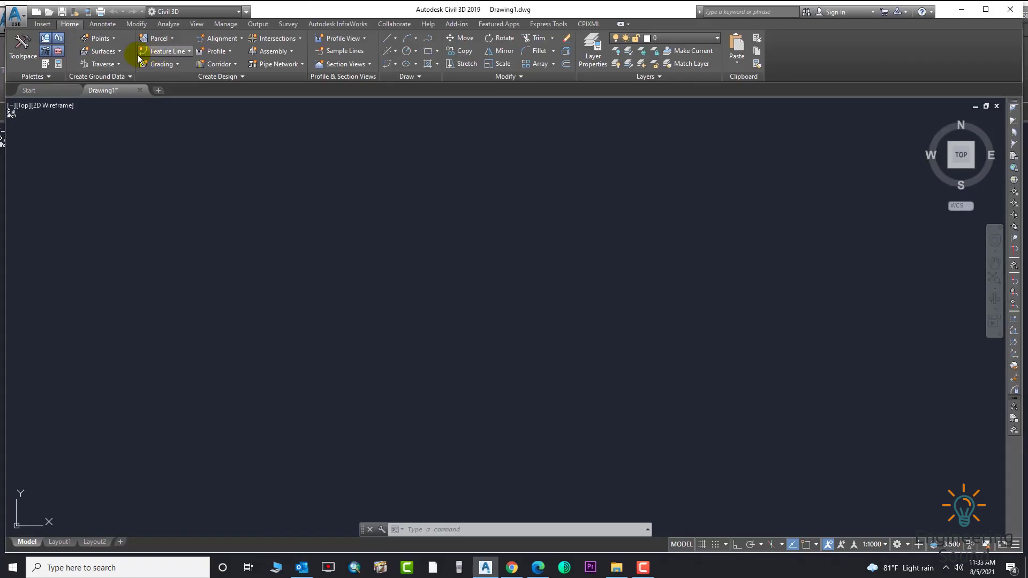
left_click(117, 42)
left_click(124, 50)
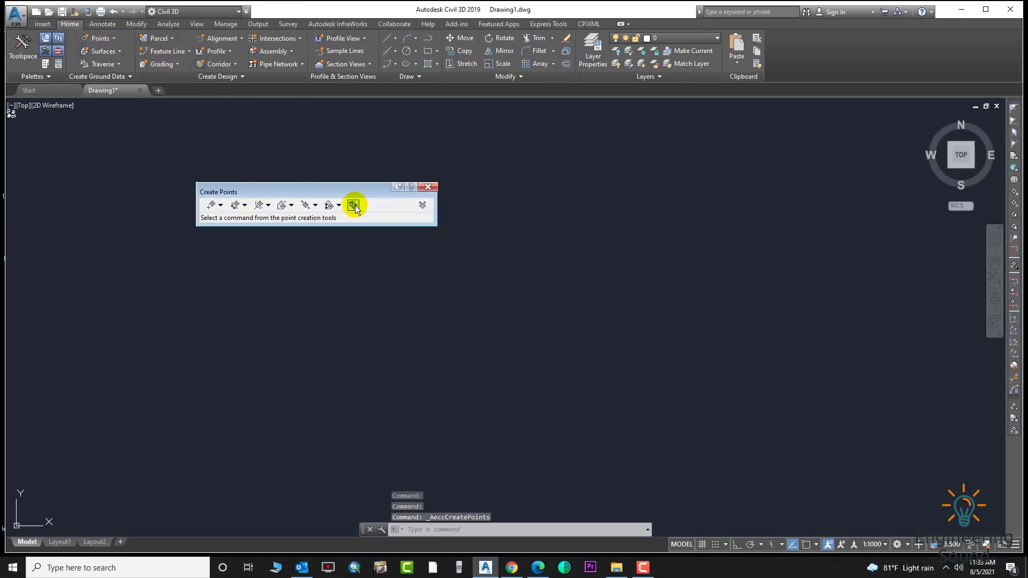
left_click(354, 206)
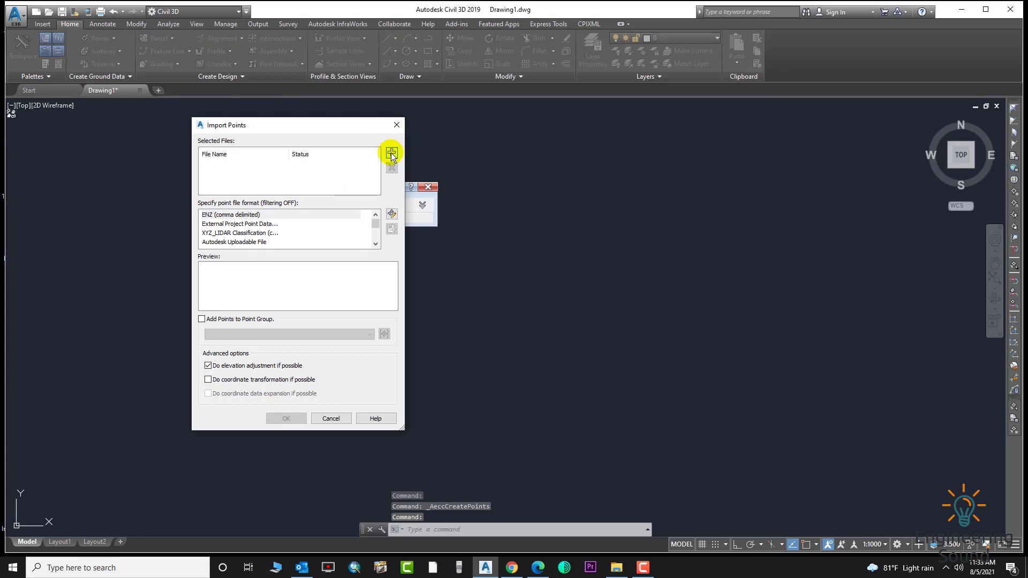
left_click(391, 153)
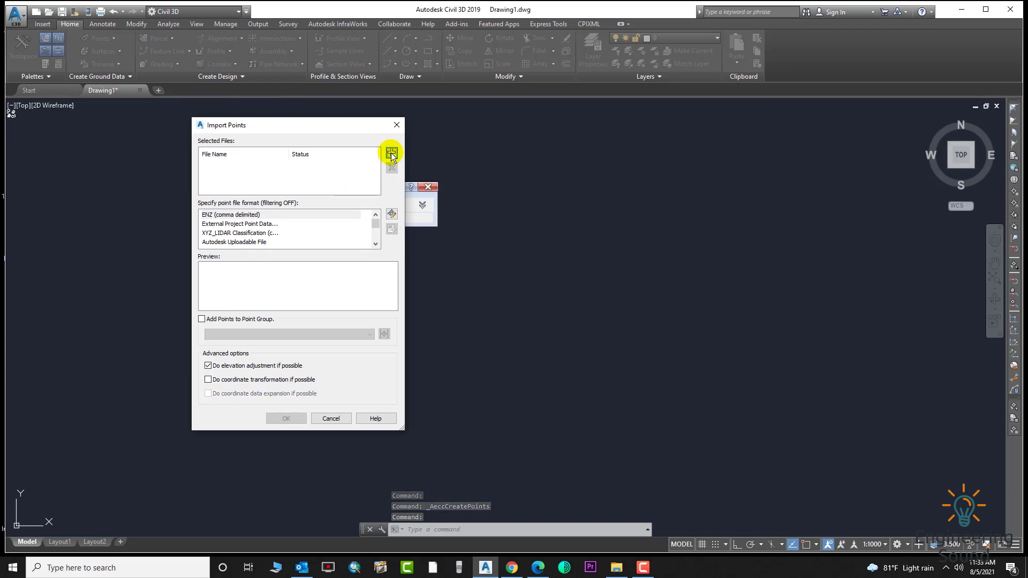
left_click(160, 187)
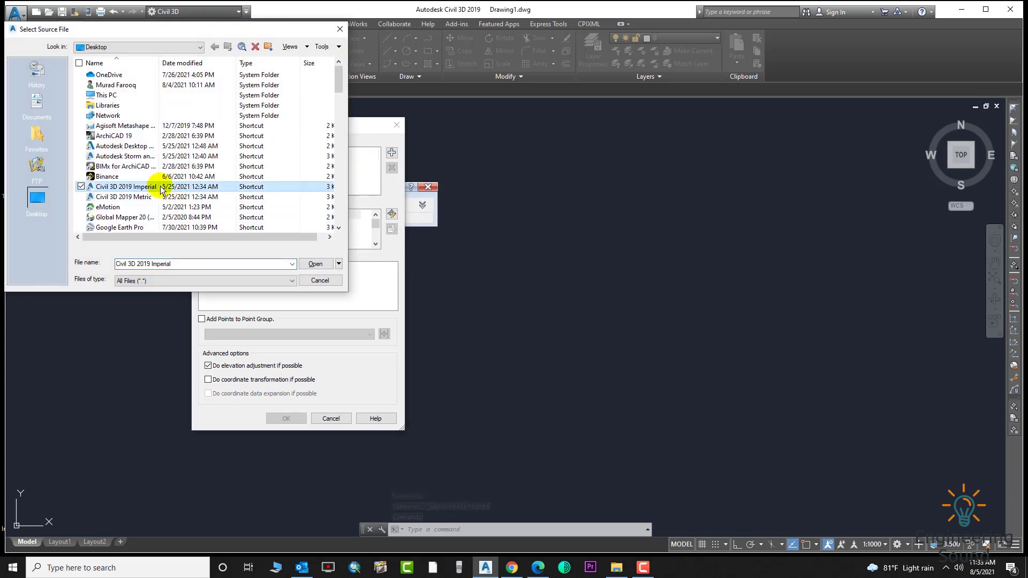
scroll(161, 188, "down", 10)
left_click(138, 195)
scroll(103, 107, "down", 2)
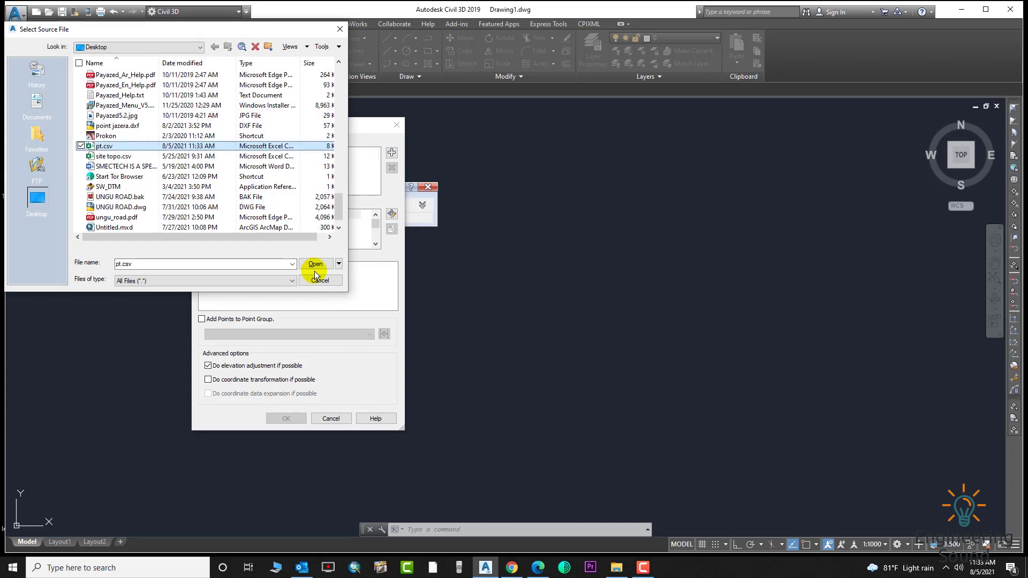
left_click(314, 266)
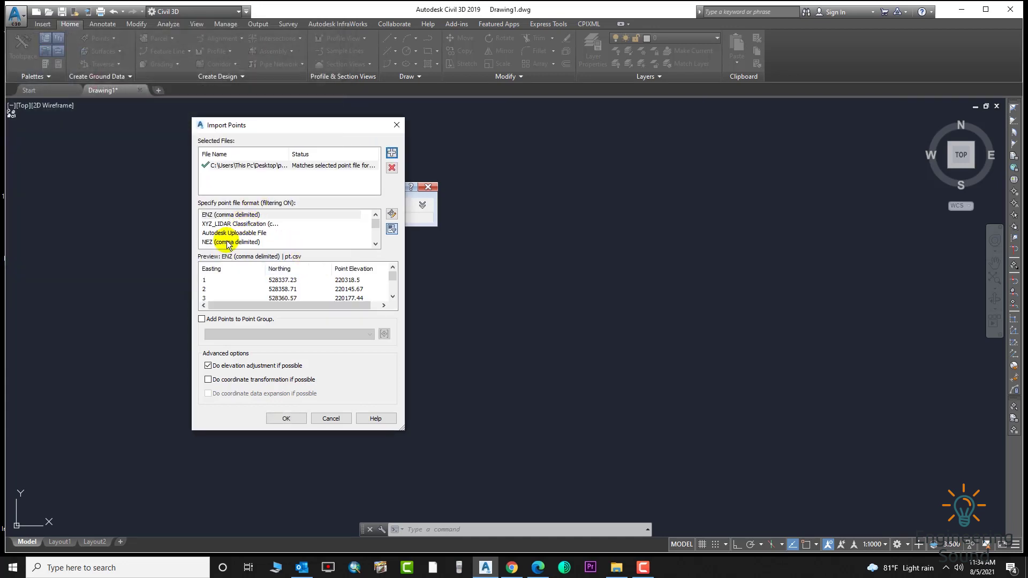
Set the point file format to PENZ (comma delimited) and import the points
scroll(224, 241, "down", 1)
left_click(213, 225)
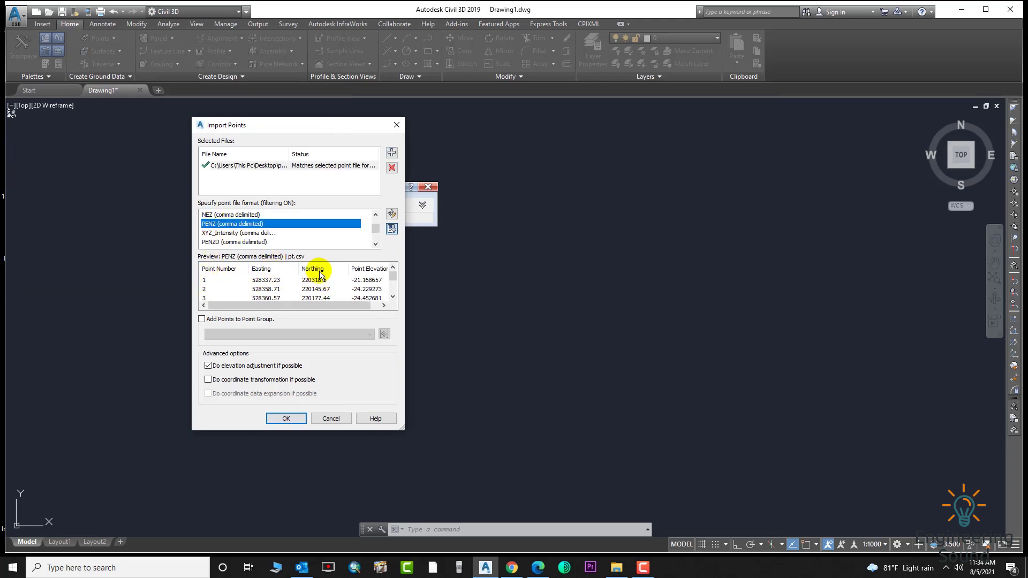
left_click(286, 418)
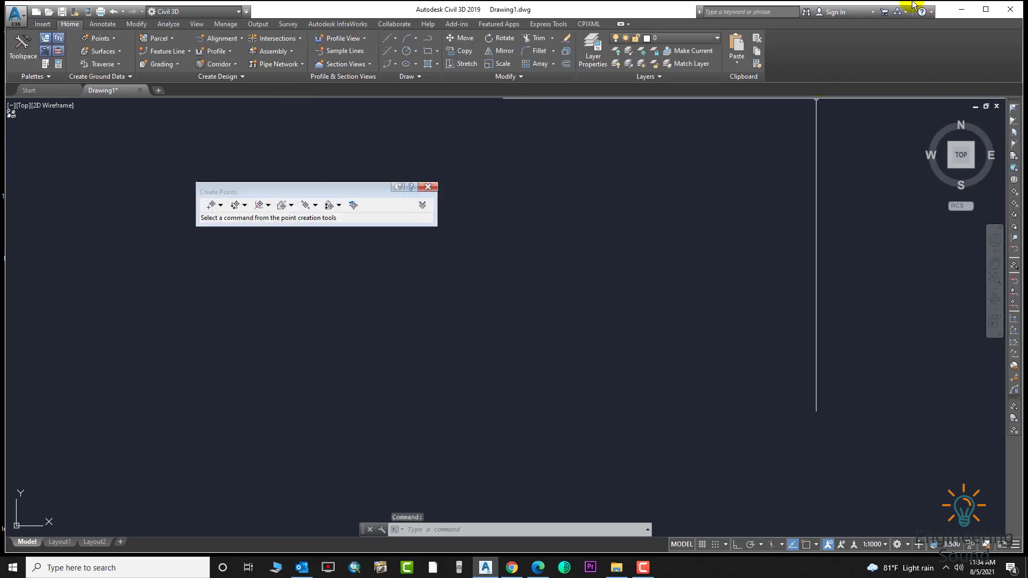
Open pt.csv from the desktop in Excel and check its point number, easting, northing and elevation columns
left_click(961, 9)
double_click(511, 348)
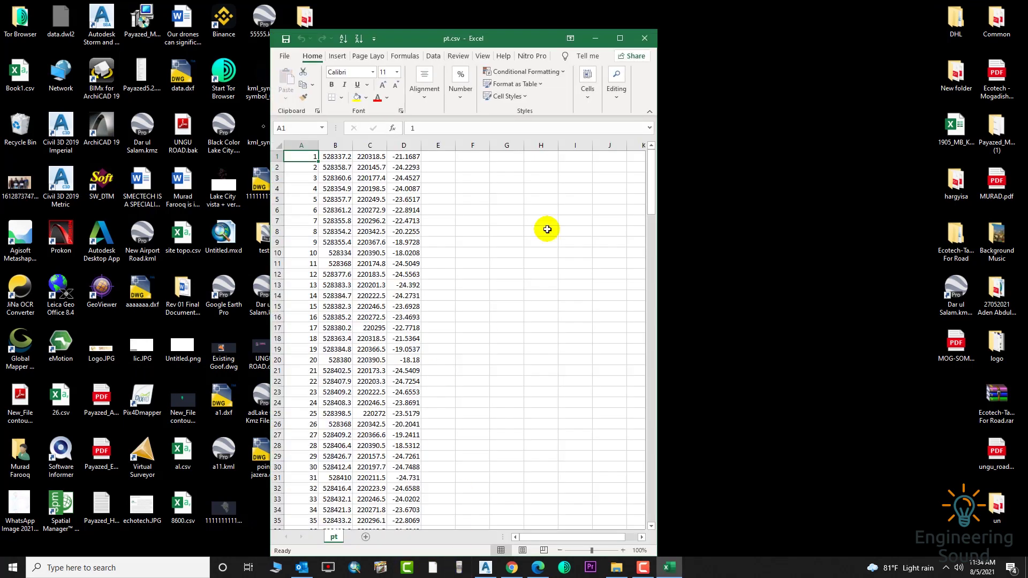
left_click(620, 39)
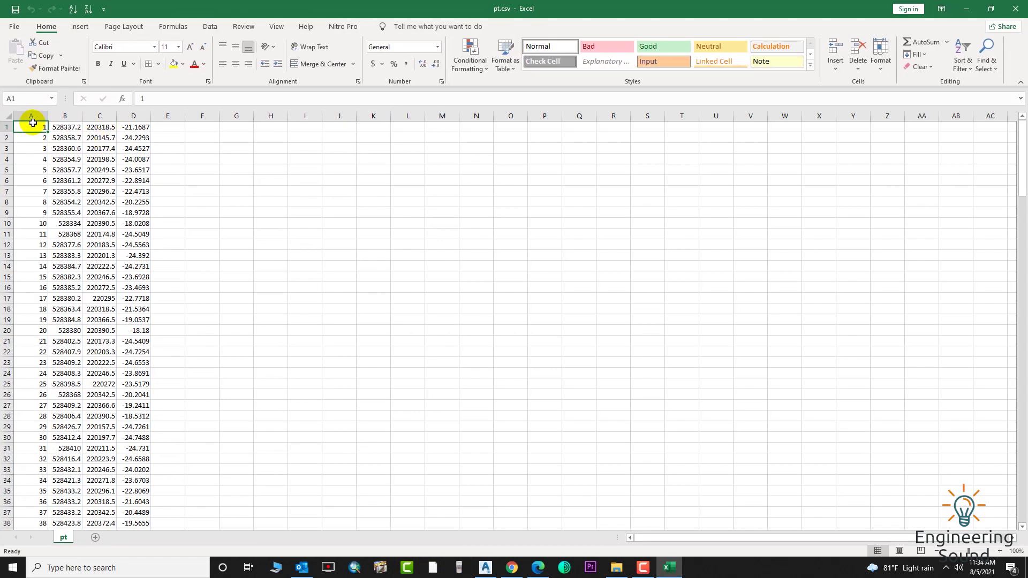
left_click(65, 127)
left_click(99, 128)
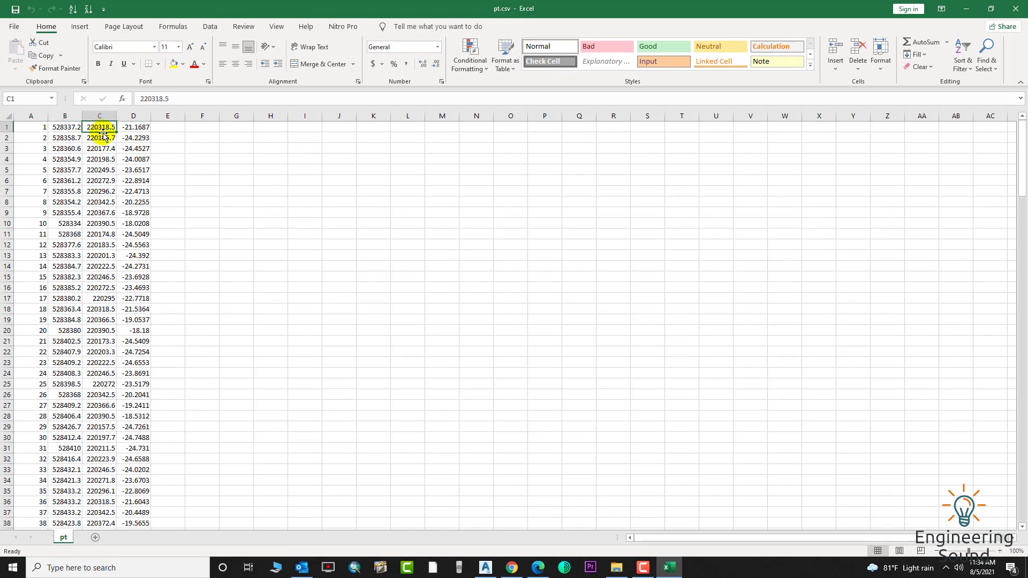
left_click(141, 129)
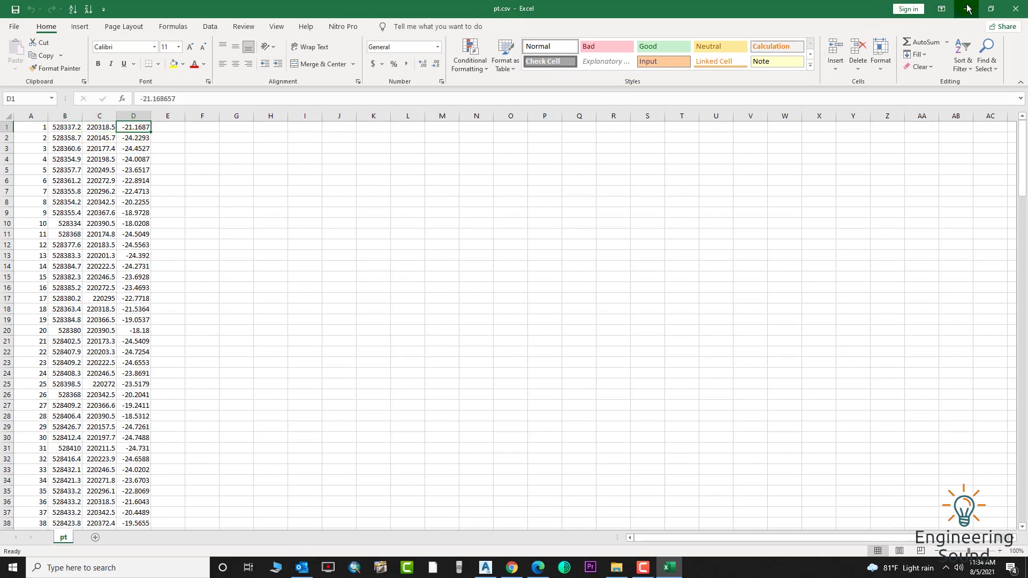
Switch back to Civil 3D and zoom to the drawing extents to view the imported points
left_click(486, 569)
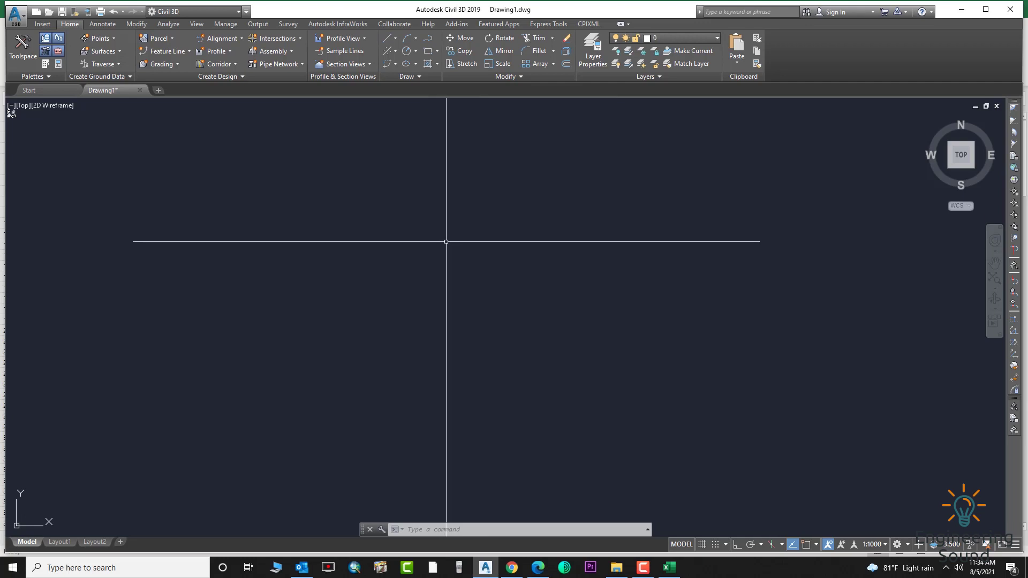
type("z")
key("Return")
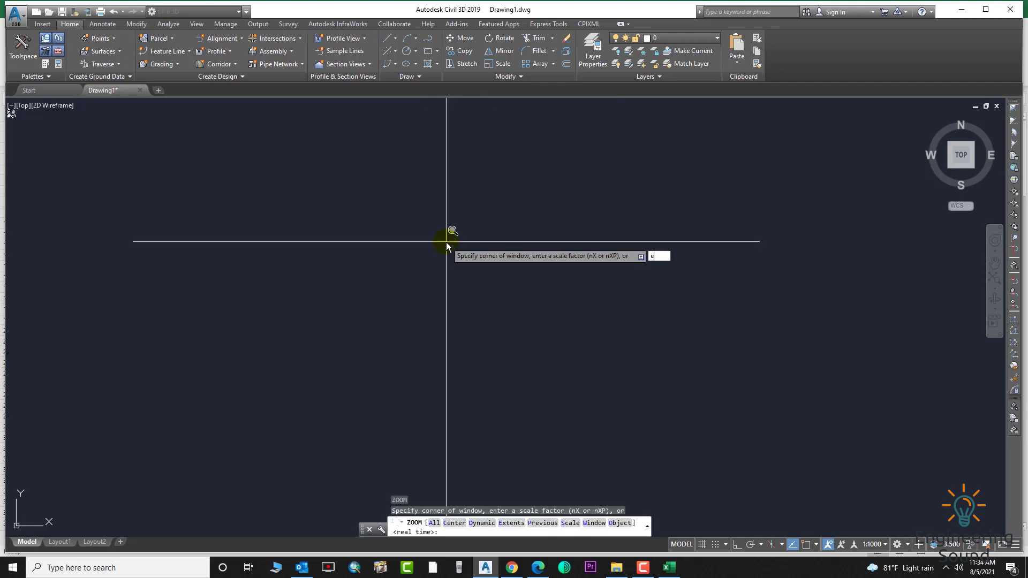
type("e")
key("Return")
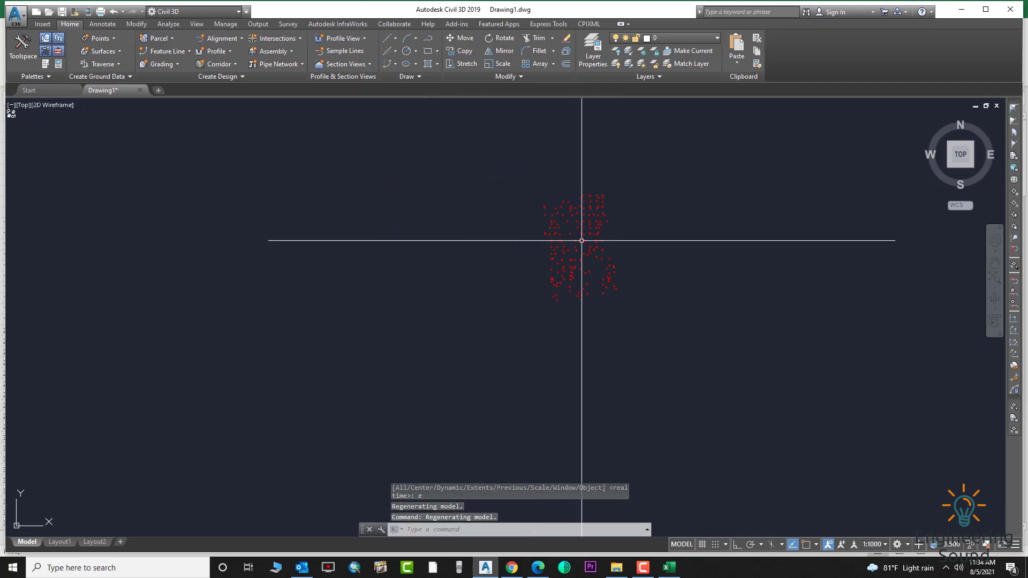
scroll(582, 241, "up", 5)
scroll(714, 264, "down", 4)
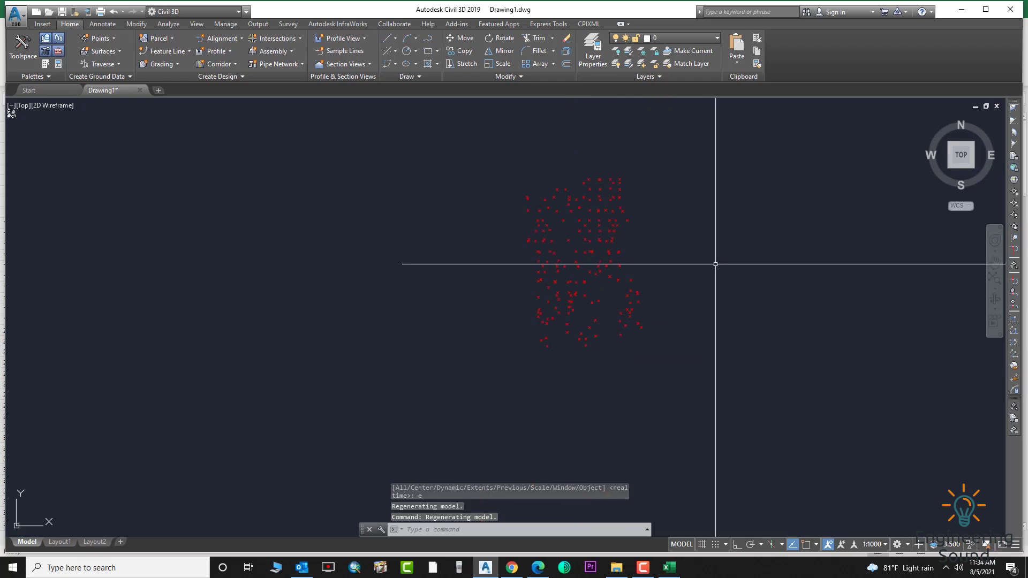
key("BackSpace")
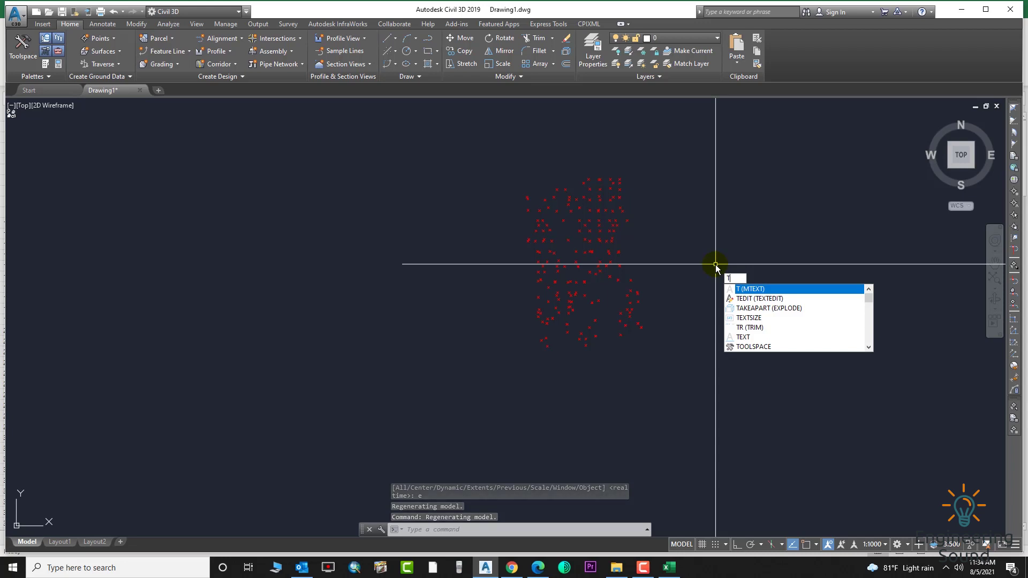
key("BackSpace")
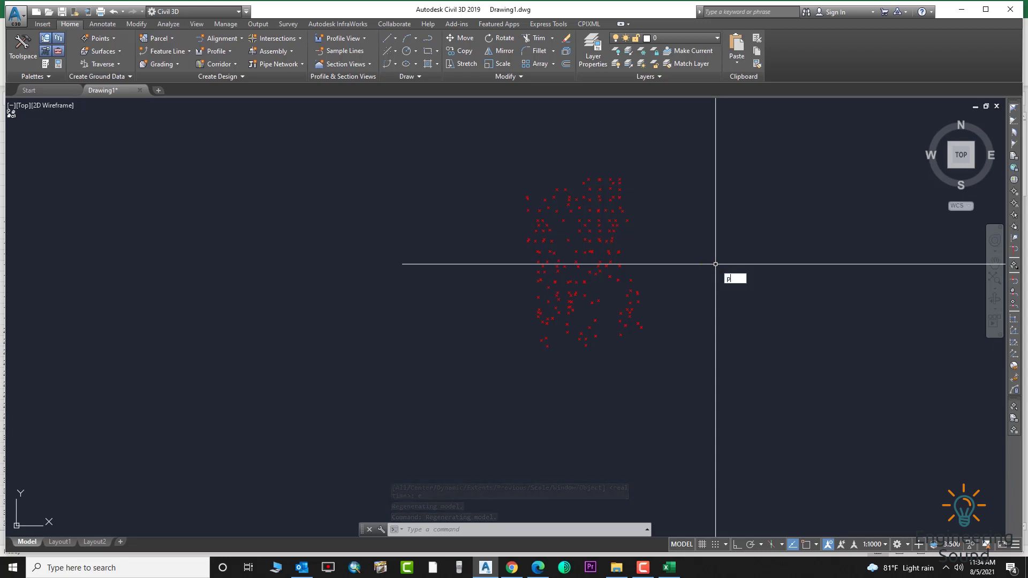
type("pt")
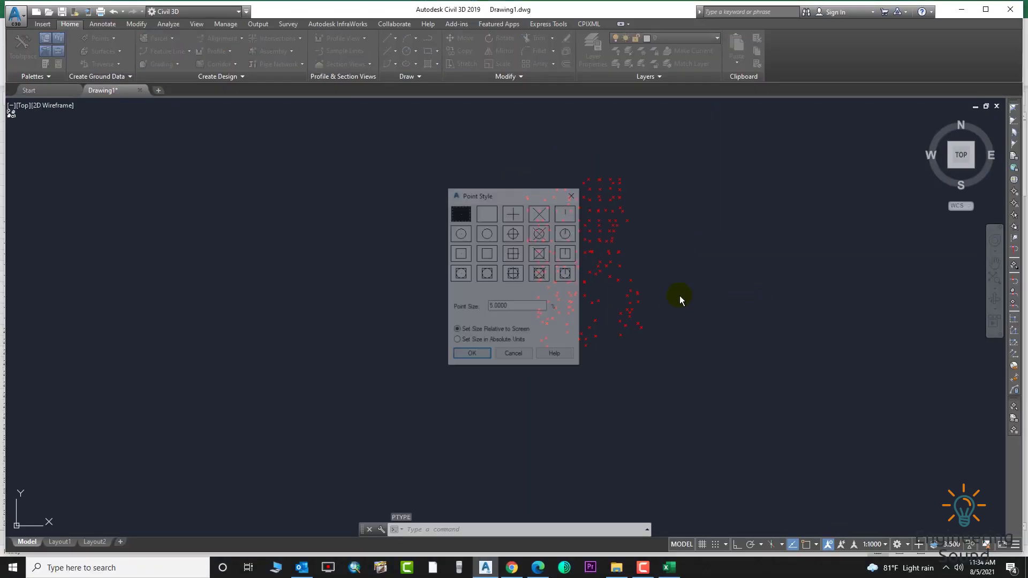
left_click(572, 196)
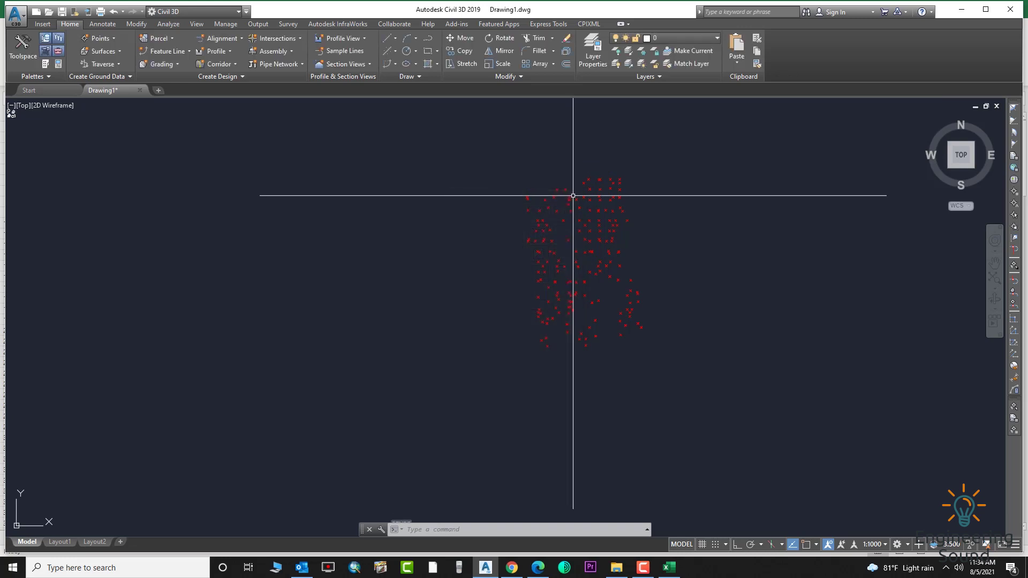
Show the Toolspace and open the properties of the _All Points point group
left_click(25, 53)
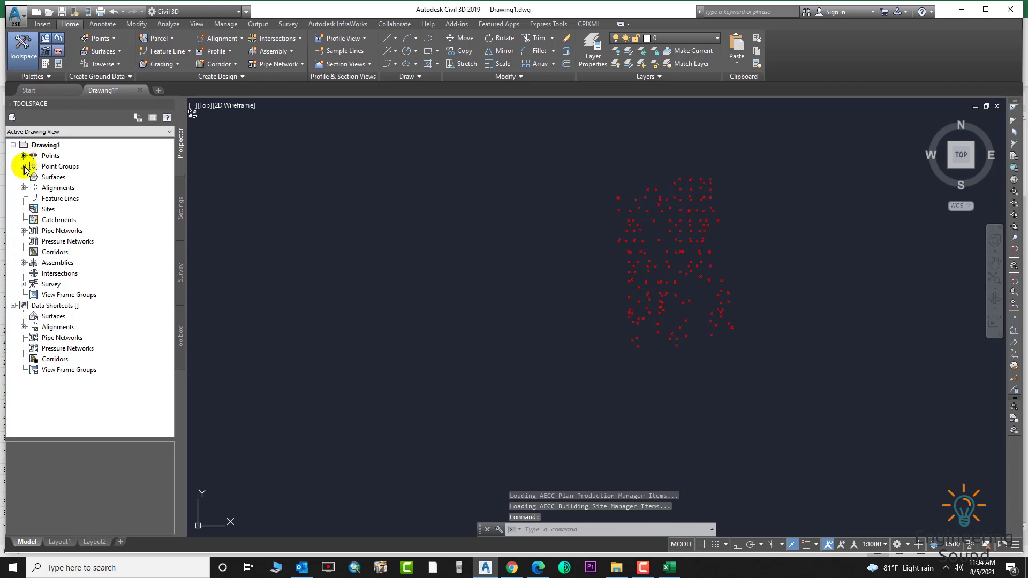
left_click(24, 166)
right_click(60, 177)
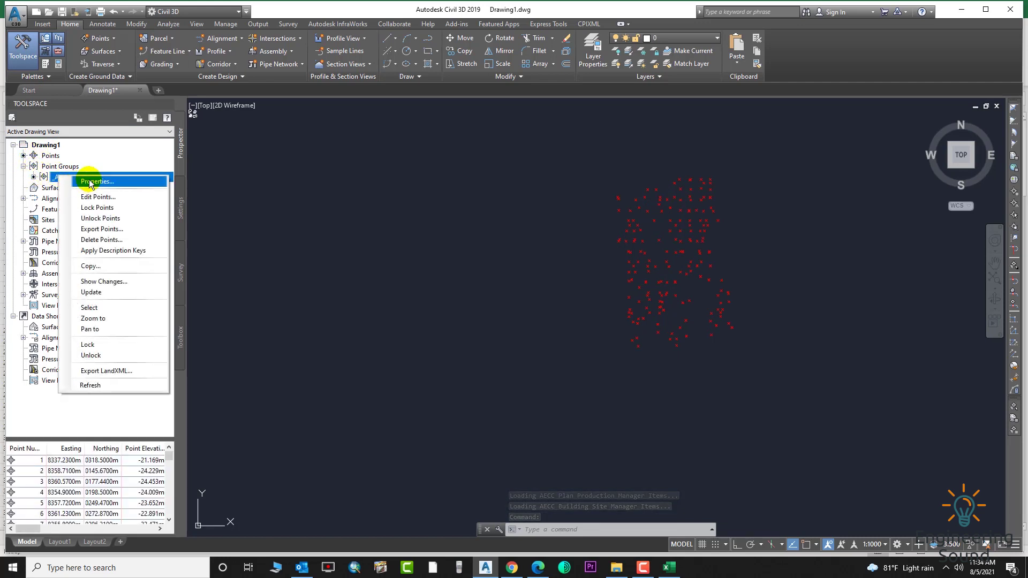
left_click(90, 183)
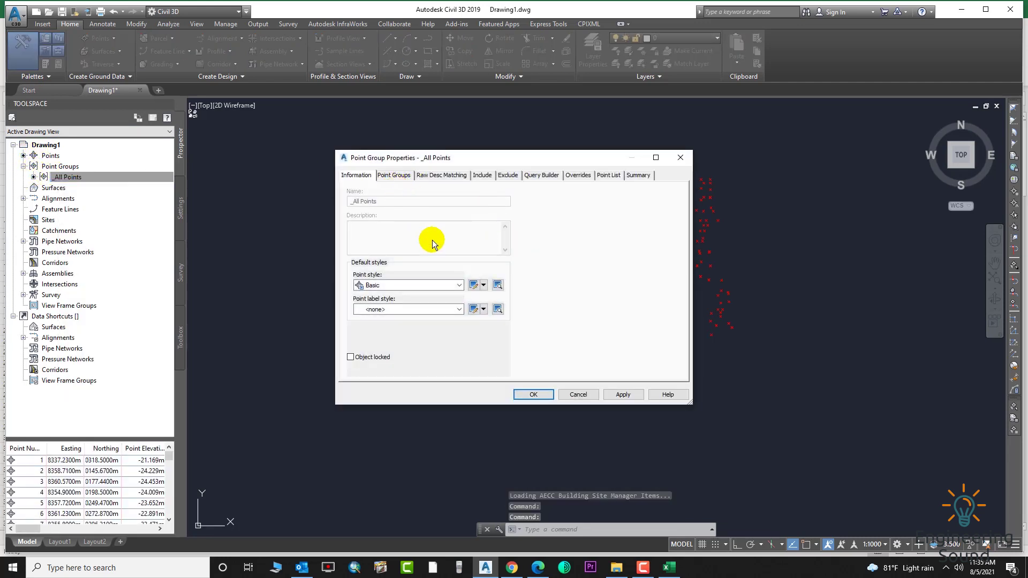
Edit the Basic point style to use a custom X marker enclosed in a square, with a size of 2.2 mm
left_click(472, 284)
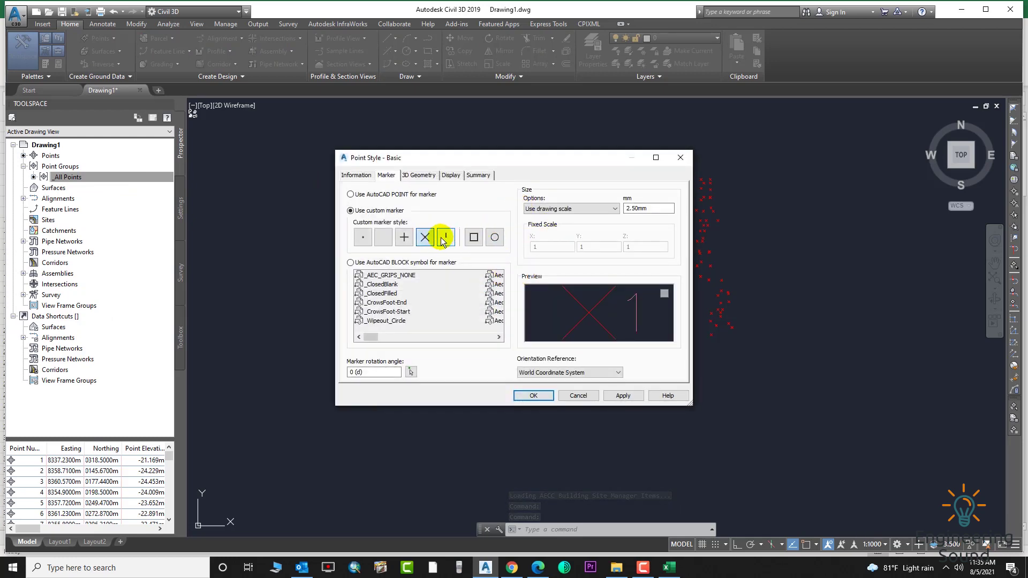
left_click(424, 237)
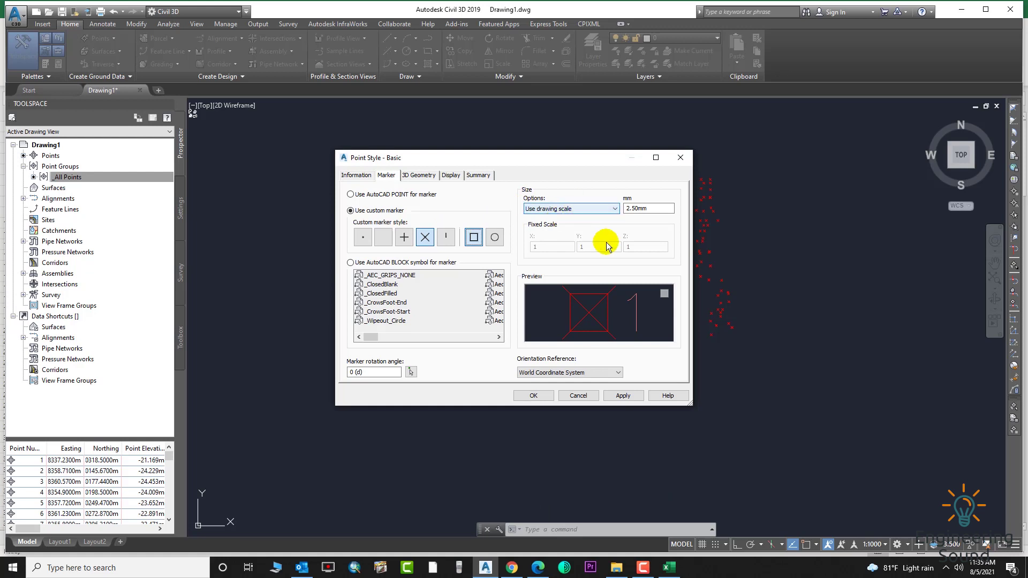
left_click(653, 209)
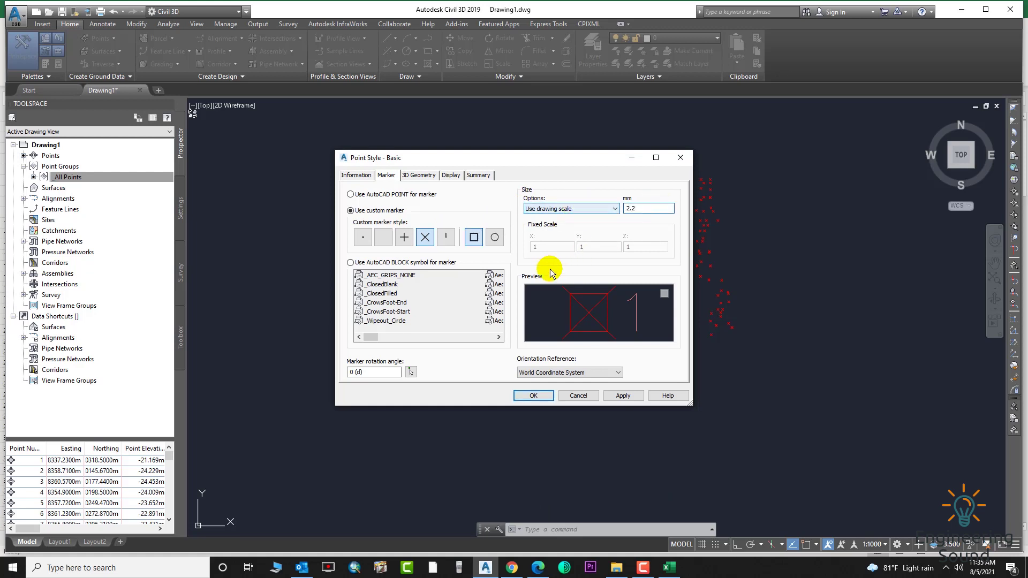
Set the Basic point style's marker colour to green and its label colour to blue, and accept the style
left_click(419, 176)
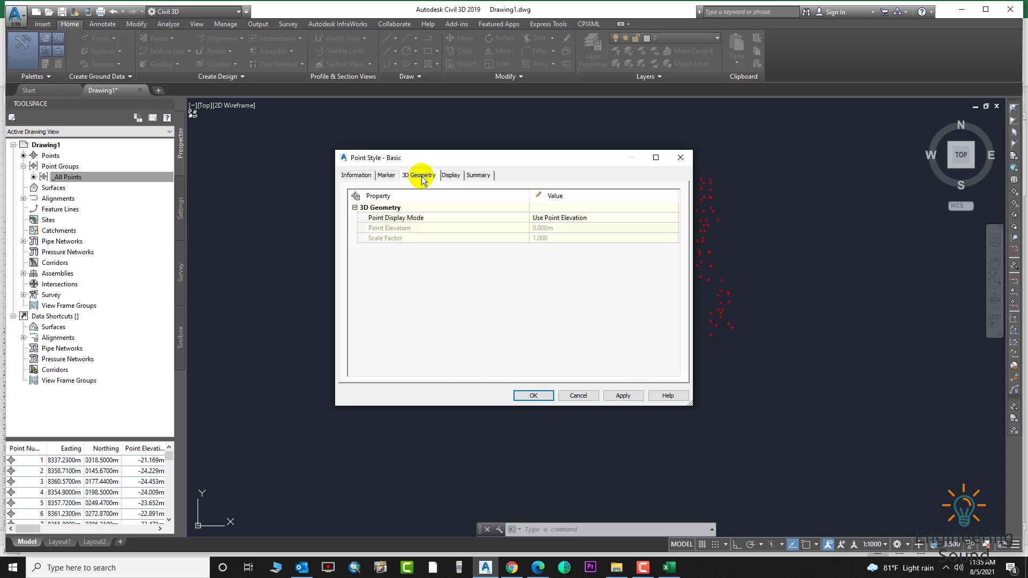
left_click(452, 176)
left_click(480, 237)
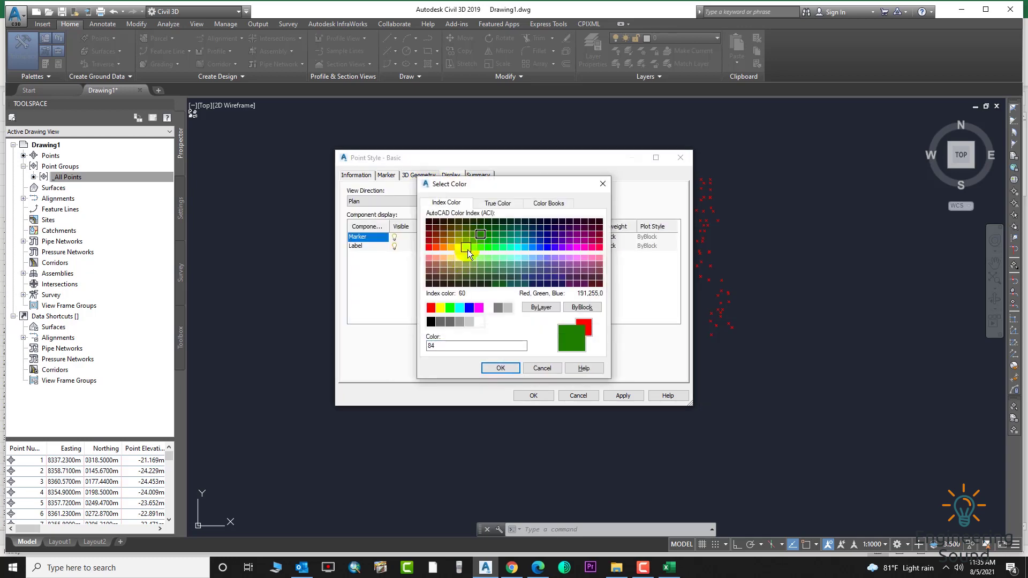
left_click(450, 308)
left_click(501, 369)
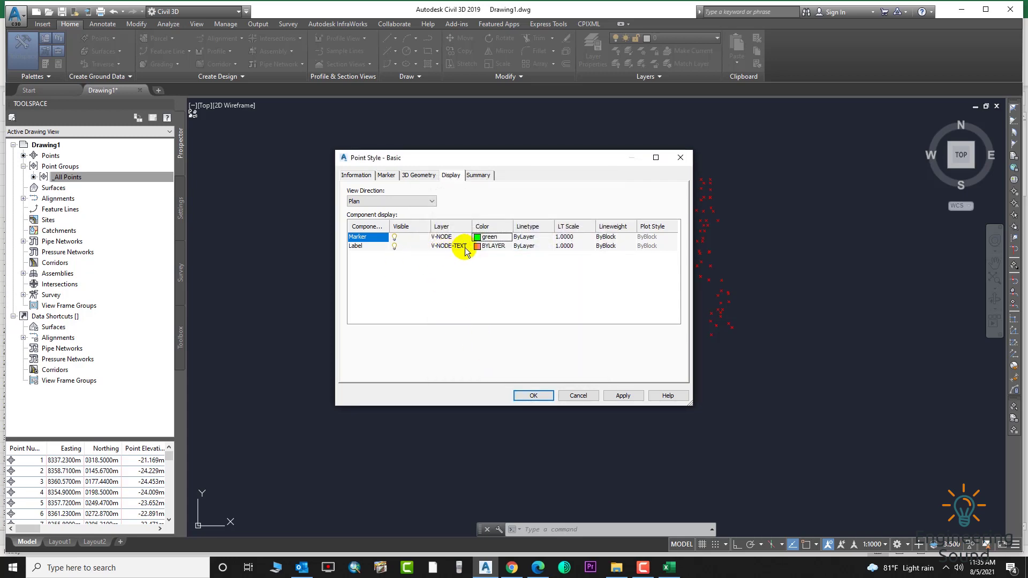
left_click(478, 246)
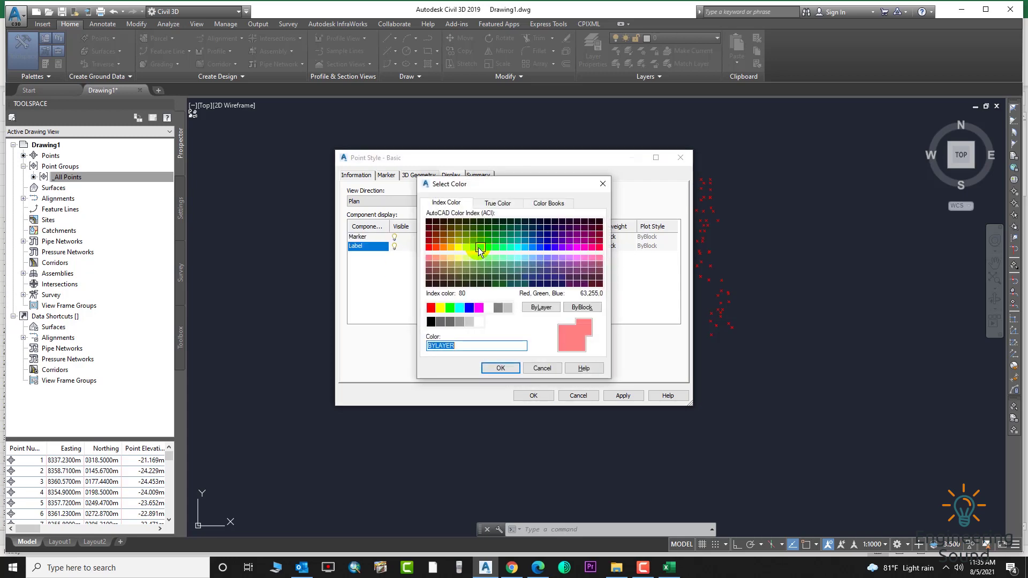
left_click(469, 307)
left_click(493, 370)
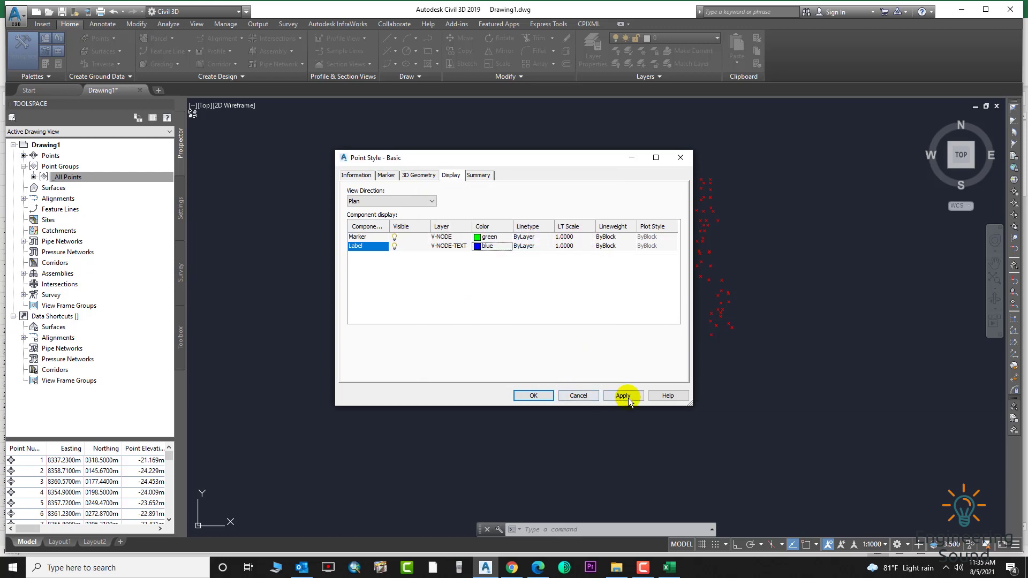
left_click(536, 395)
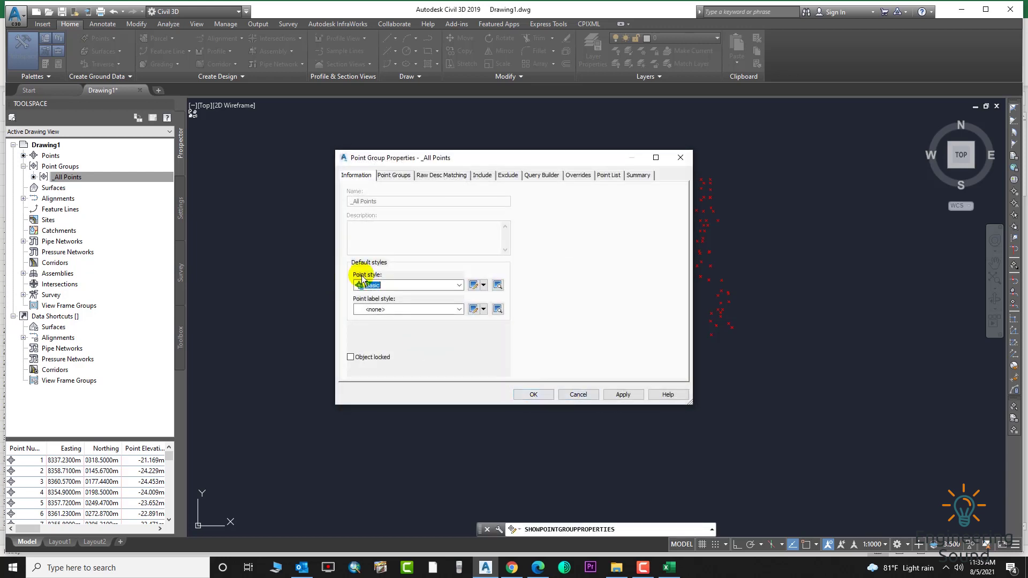
Assign the Point#-Elevation-Description label style to the _All Points group and accept the group properties
left_click(459, 310)
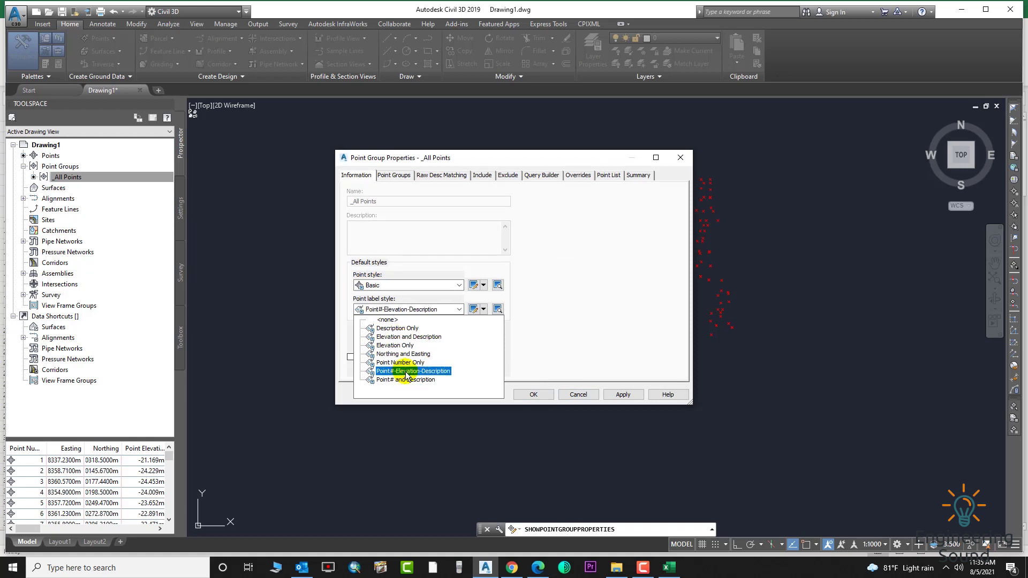
left_click(426, 373)
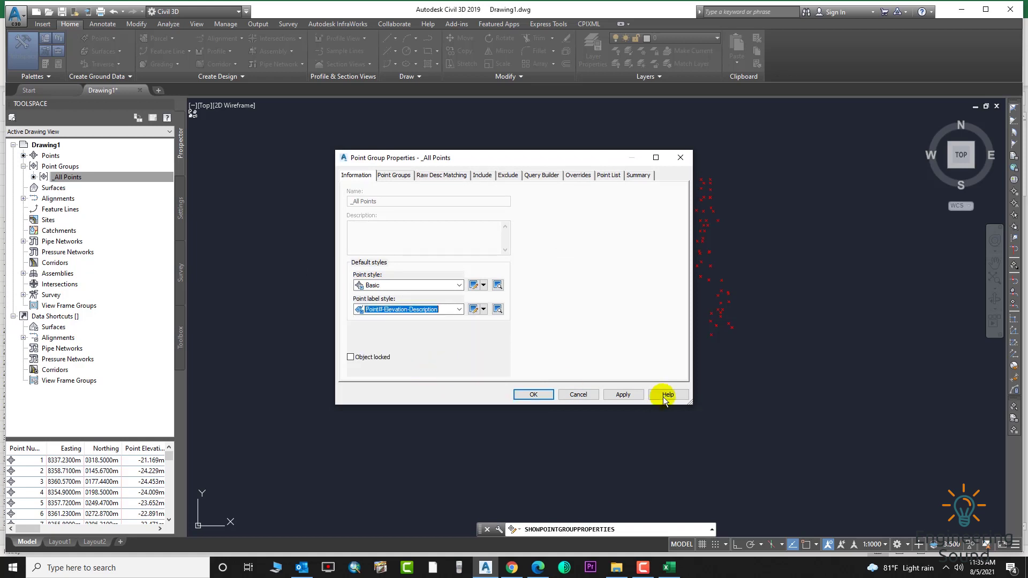
left_click(622, 395)
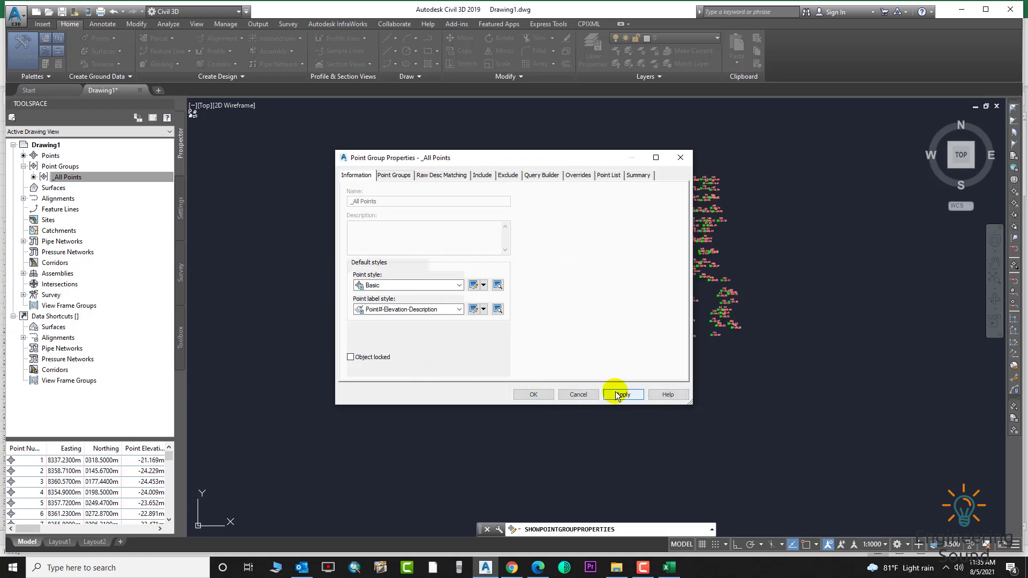
left_click(529, 396)
Set the drawing's annotation scale to 1:500 and check the size of the point labels
scroll(685, 253, "up", 5)
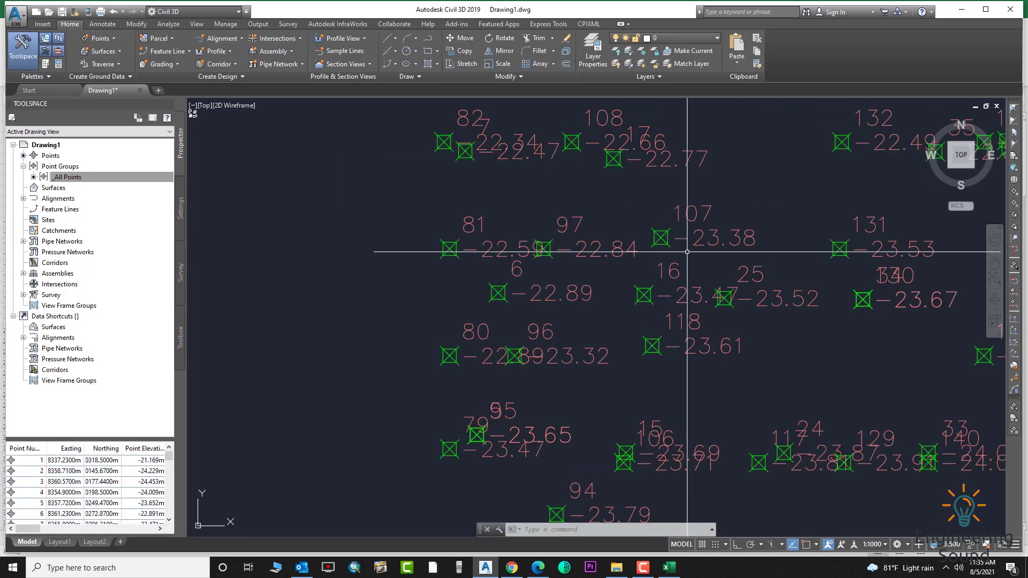
scroll(684, 252, "down", 6)
left_click(877, 544)
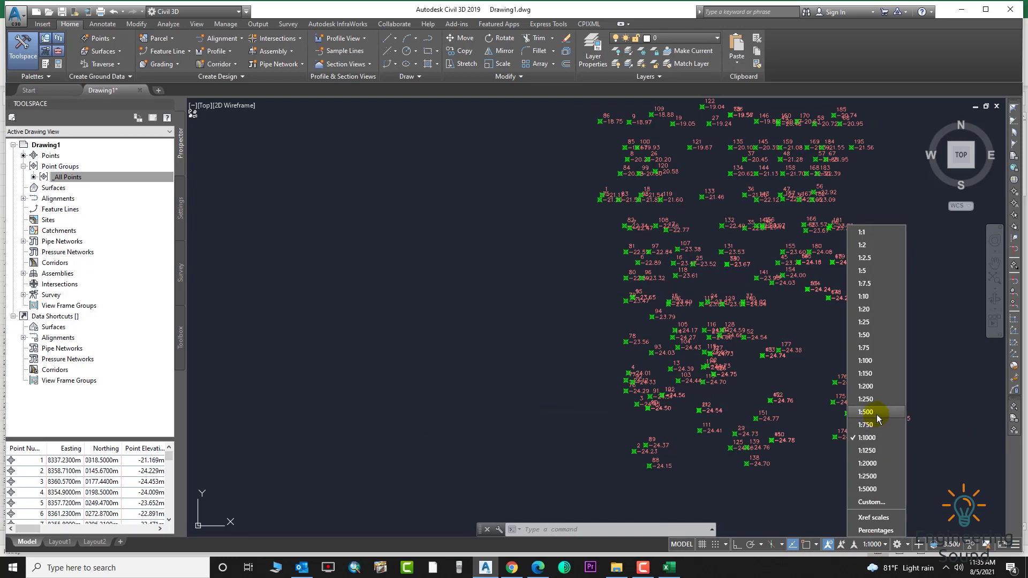
left_click(876, 413)
scroll(779, 341, "up", 5)
scroll(779, 341, "down", 5)
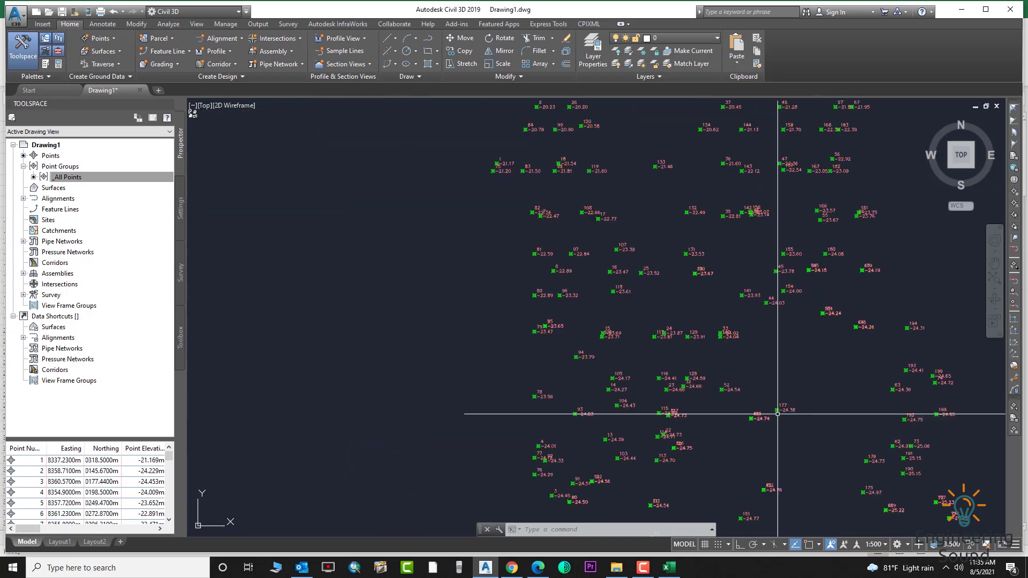
Set the drawing's annotation scale to 1:250 and check the point labels across the whole site
left_click(882, 545)
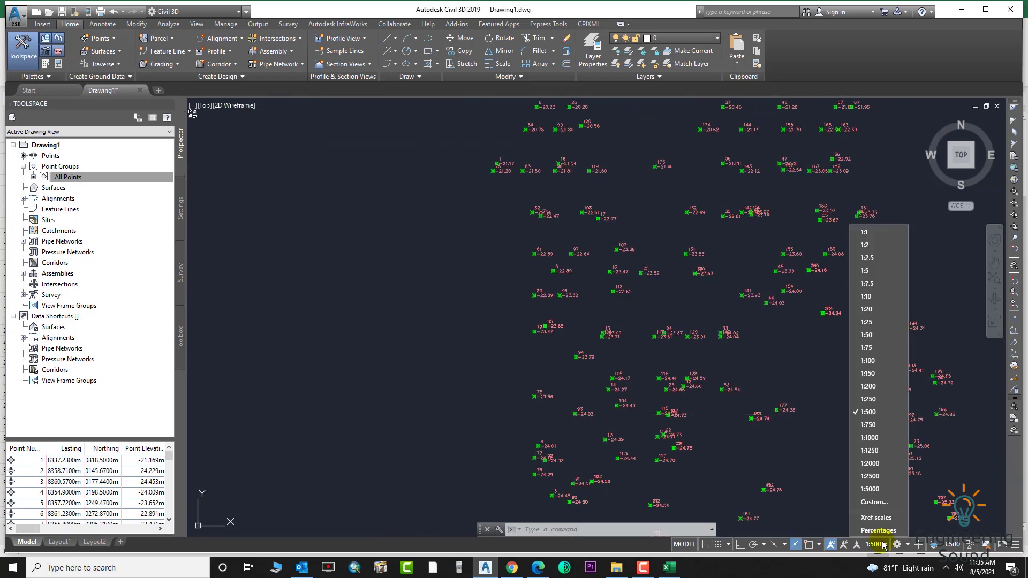
left_click(868, 399)
scroll(614, 362, "up", 5)
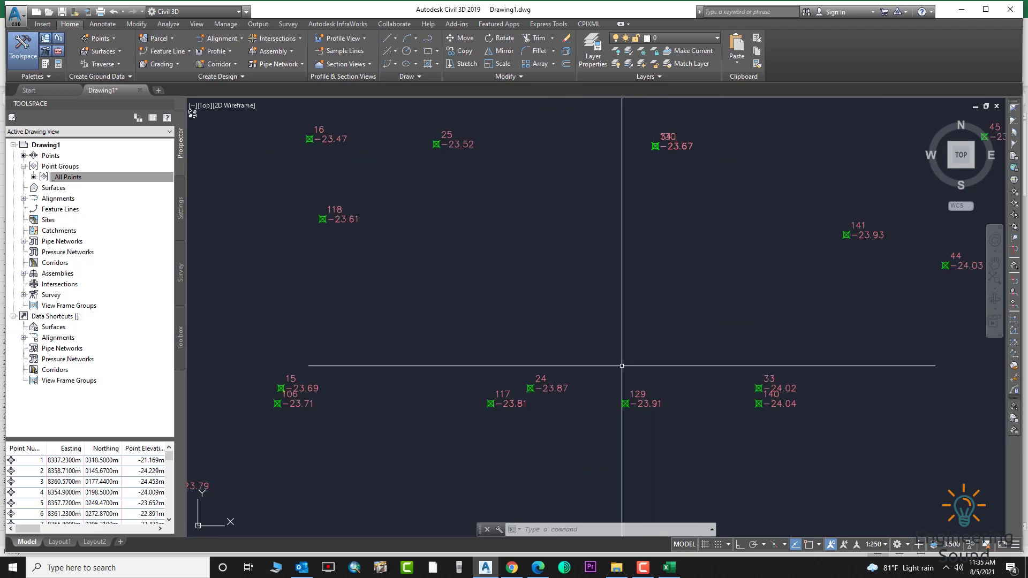
scroll(613, 404, "down", 6)
scroll(612, 404, "down", 3)
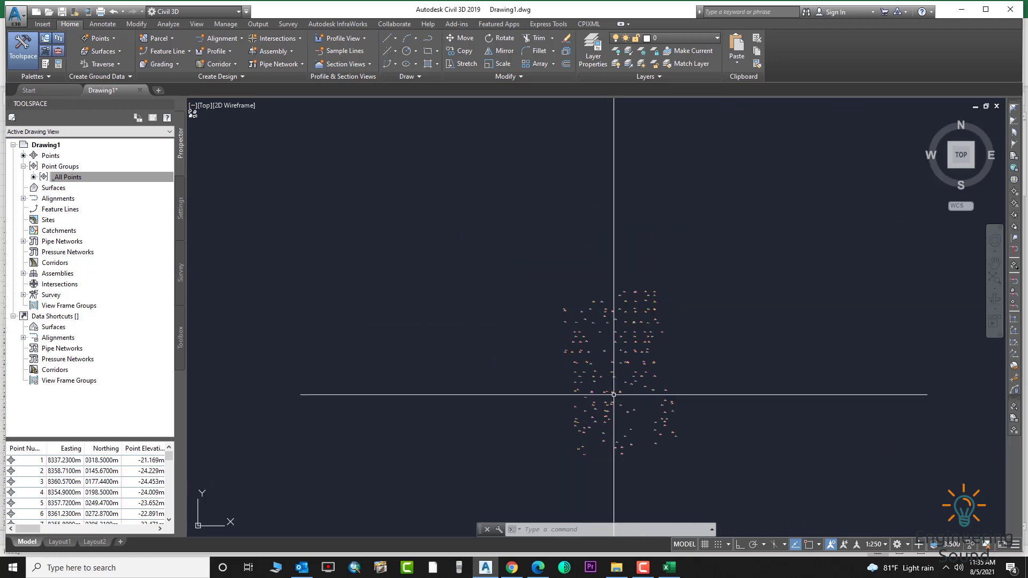
Start creating a TIN surface and name it NGL
left_click(24, 167)
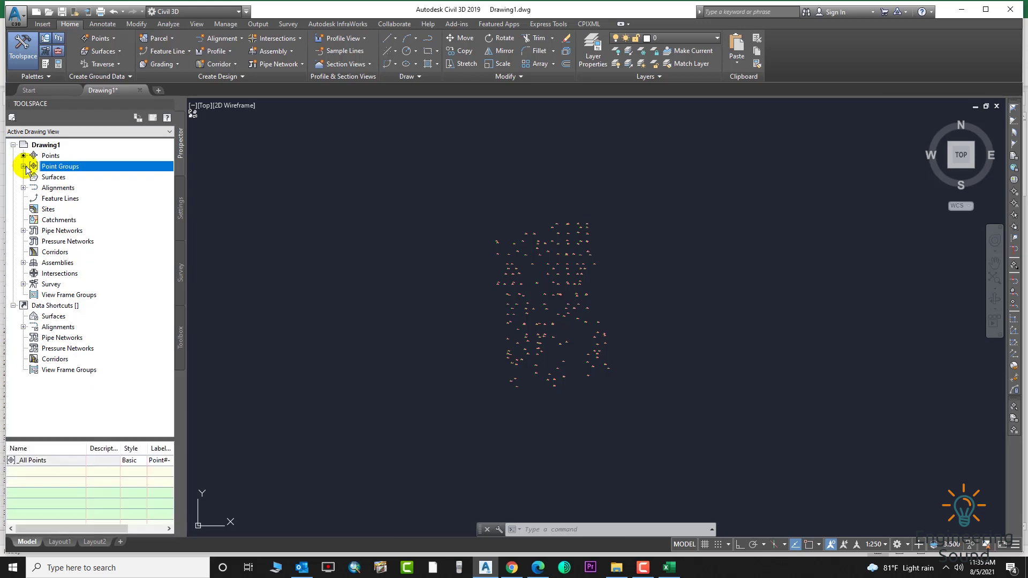
right_click(56, 178)
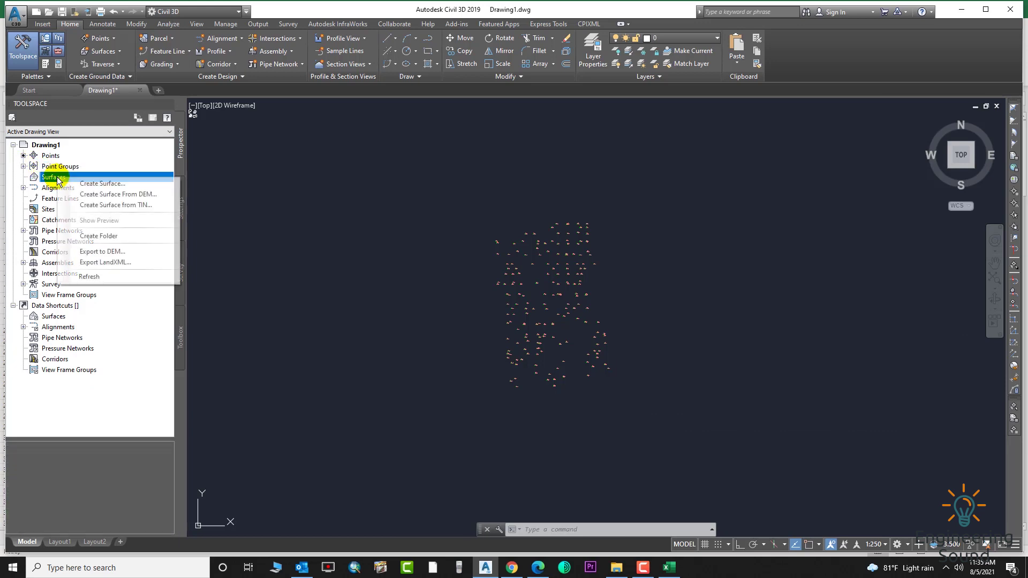
left_click(90, 183)
left_click(635, 247)
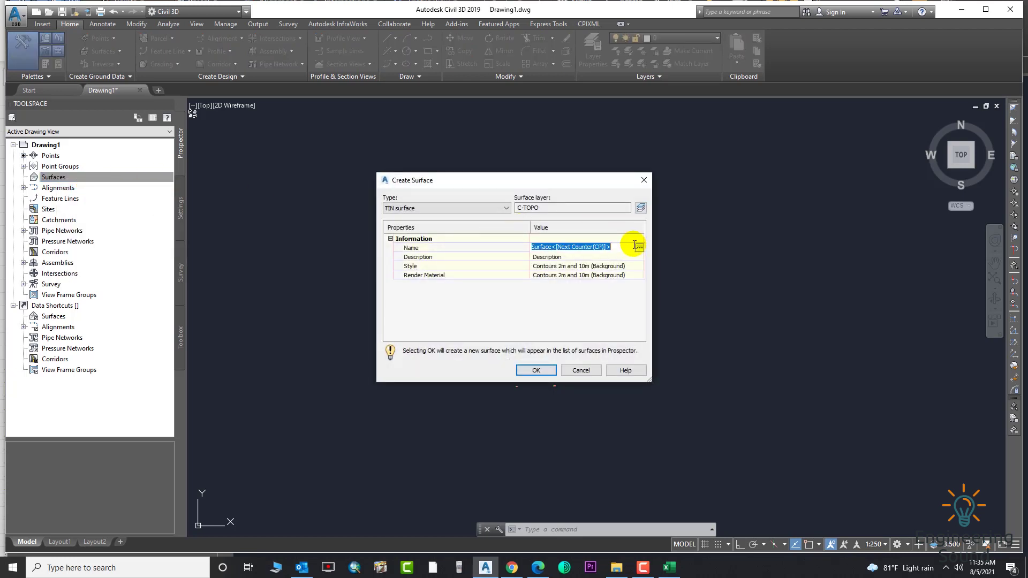
key("BackSpace")
type("NGL")
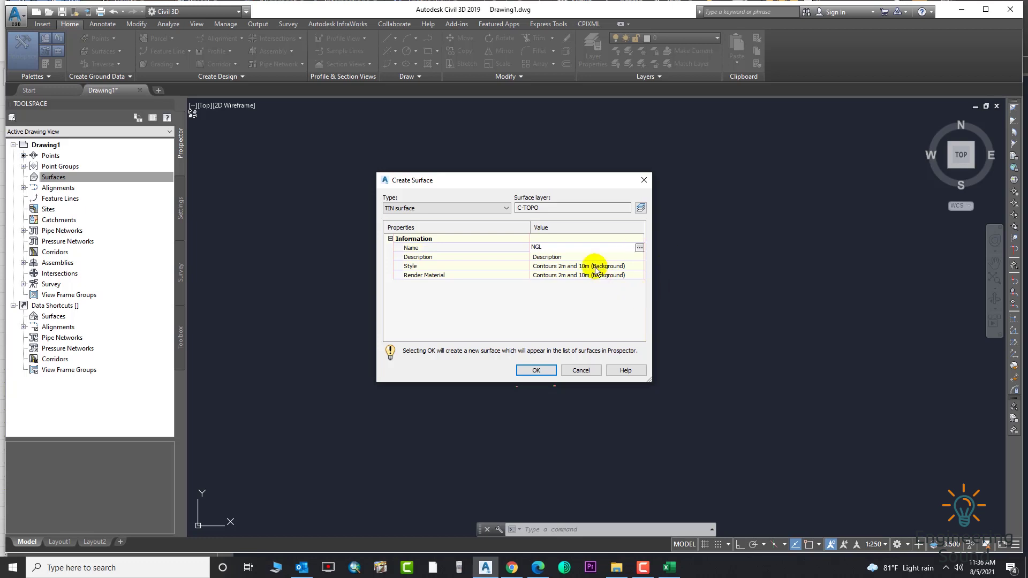
key("Return")
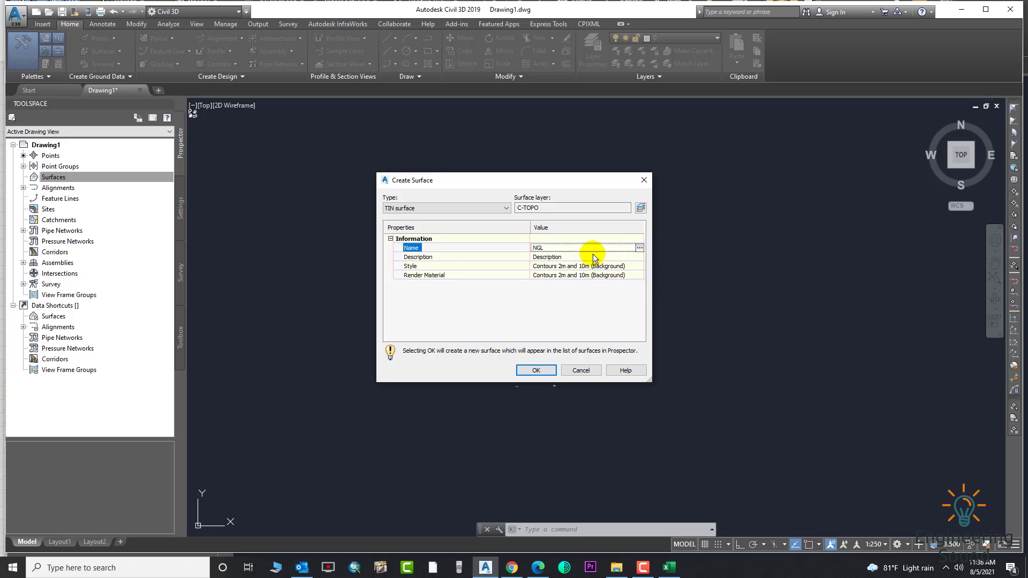
Assign the Contours 1m and 5m (Background) style to the new surface and create it
left_click(635, 266)
left_click(638, 267)
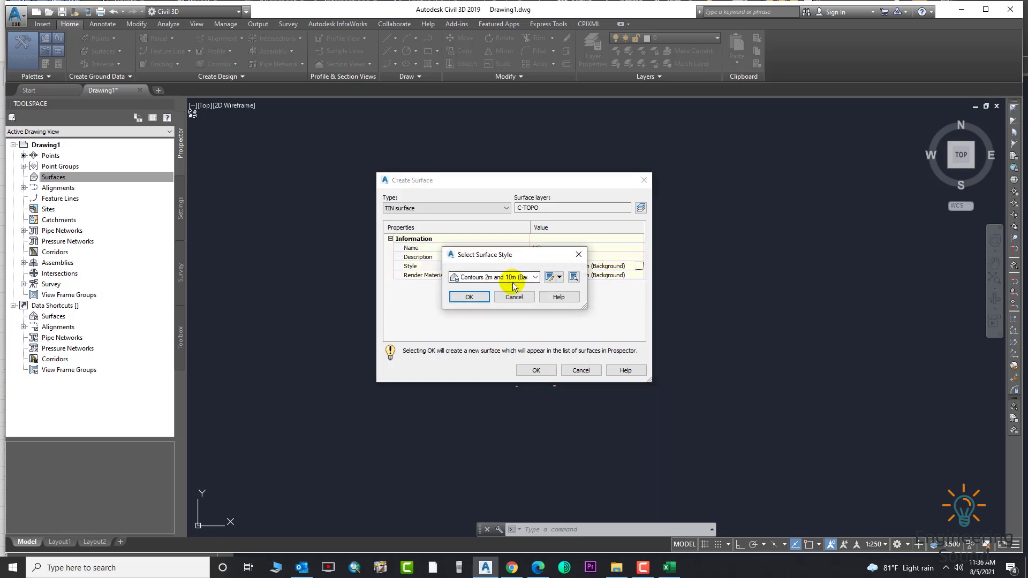
left_click(535, 277)
left_click(505, 305)
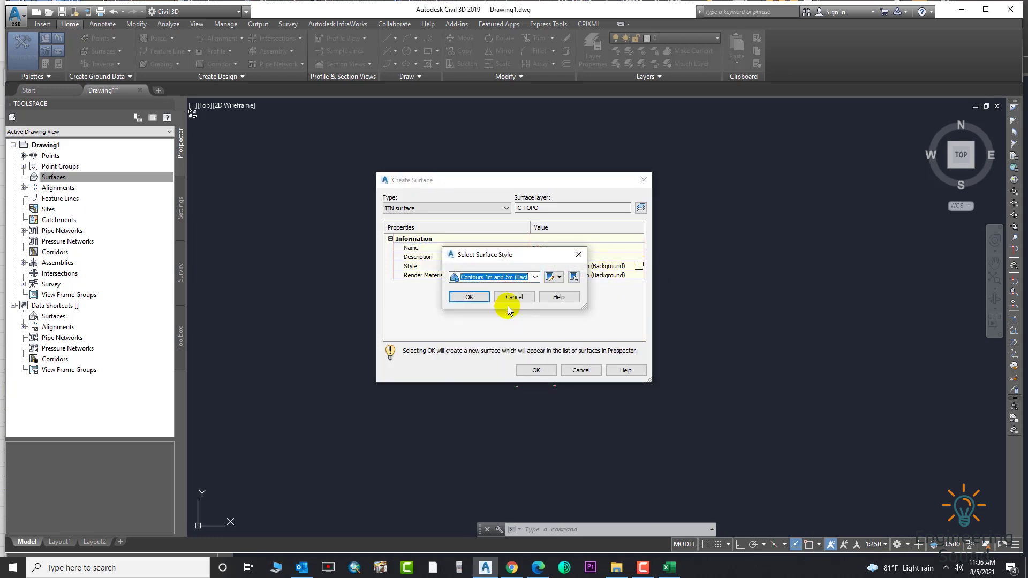
left_click(469, 297)
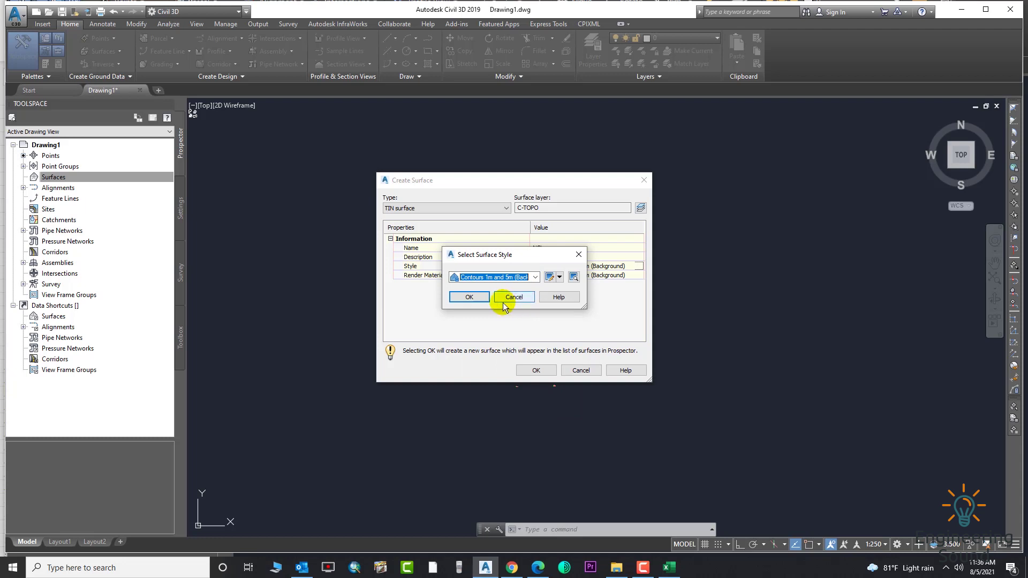
left_click(536, 370)
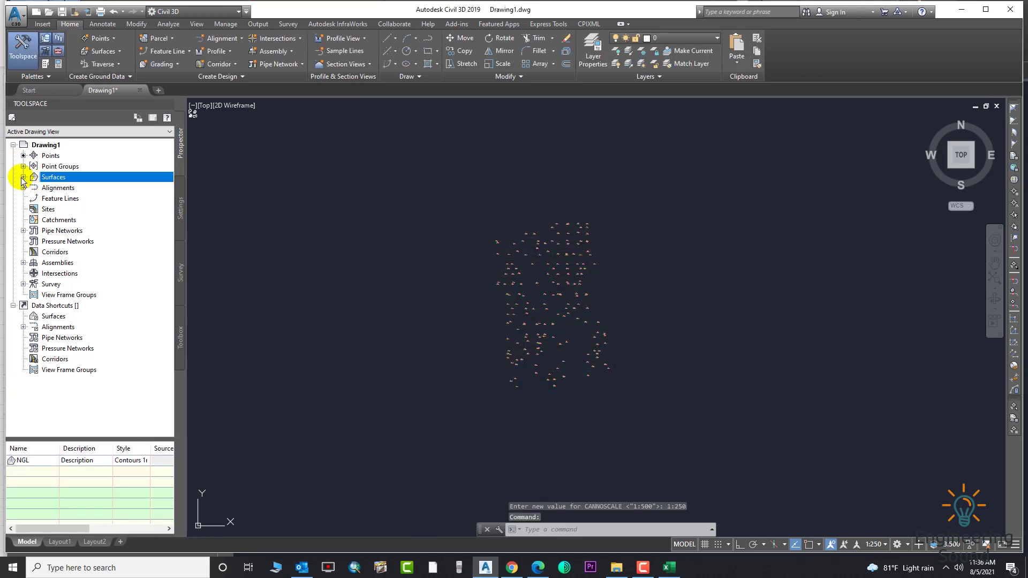
Expand the Surfaces collection down to the definition items of the NGL surface
left_click(23, 177)
left_click(33, 188)
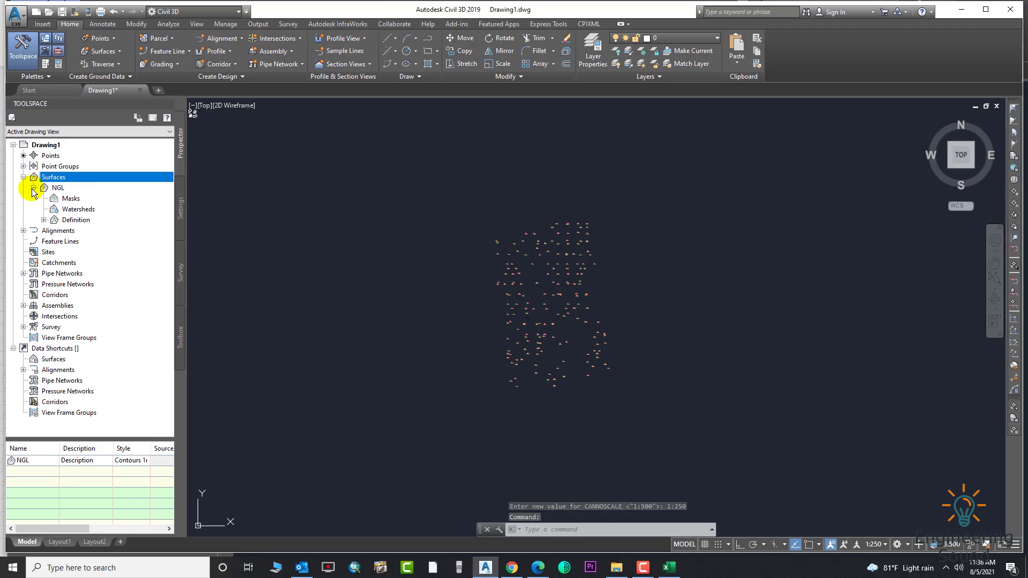
left_click(32, 188)
left_click(33, 188)
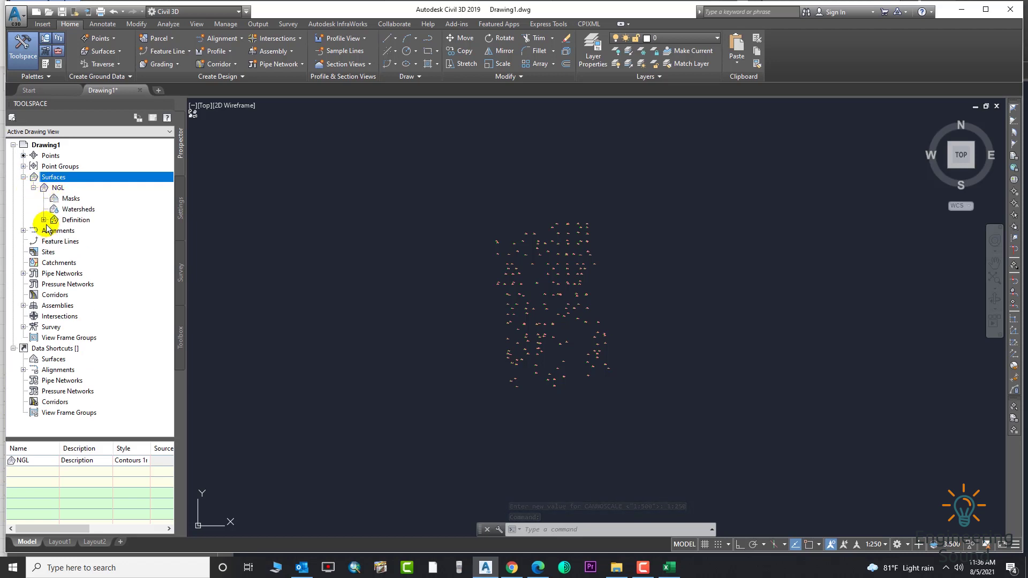
left_click(44, 220)
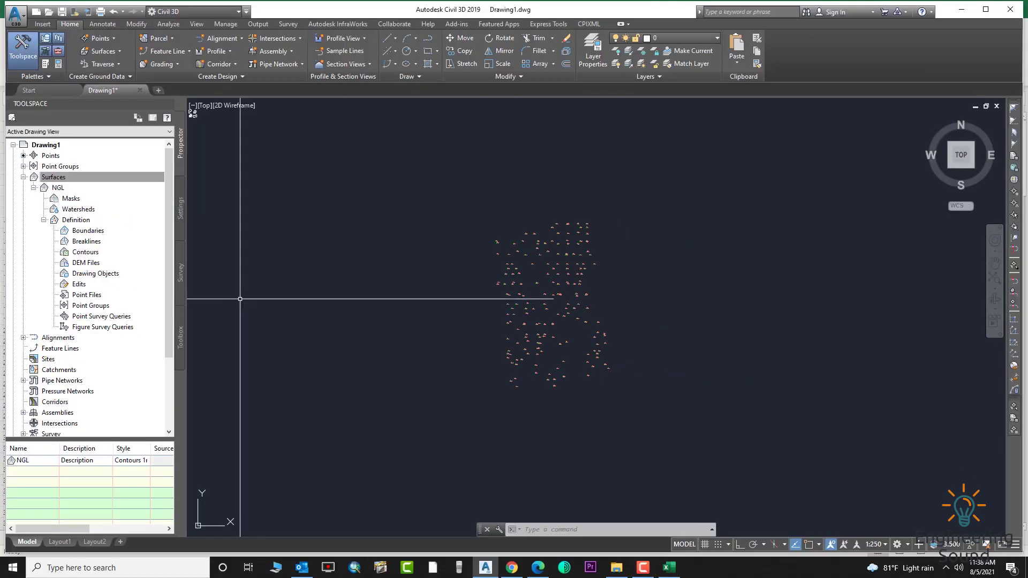
left_click(644, 569)
left_click(643, 571)
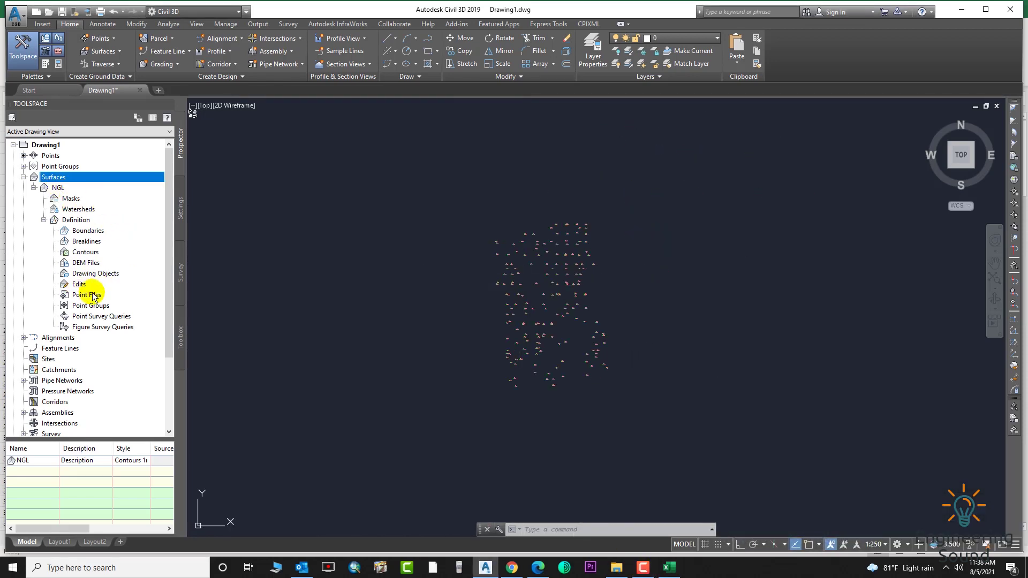
Add the _All Points point group to the NGL surface definition
left_click(88, 306)
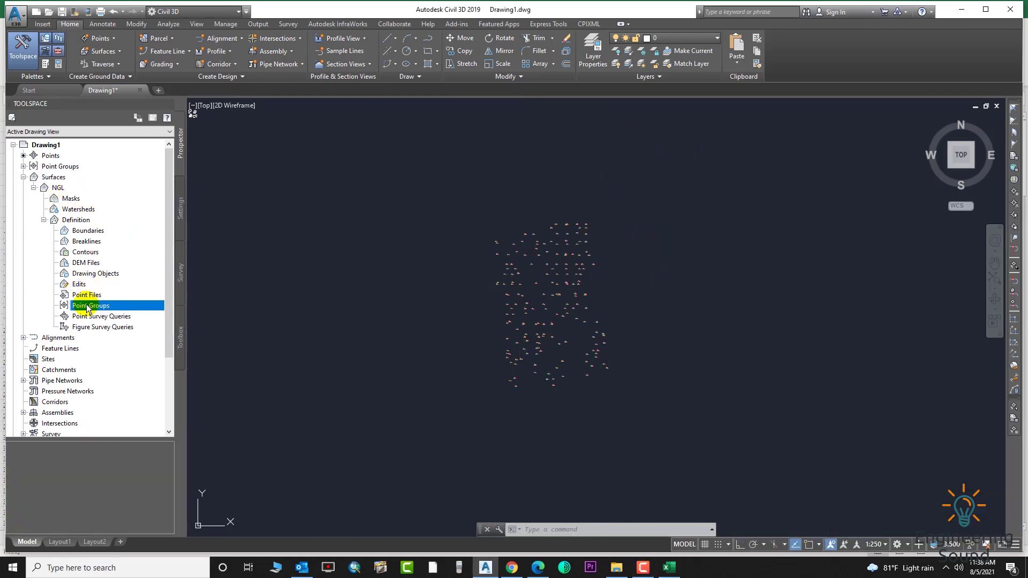
right_click(87, 309)
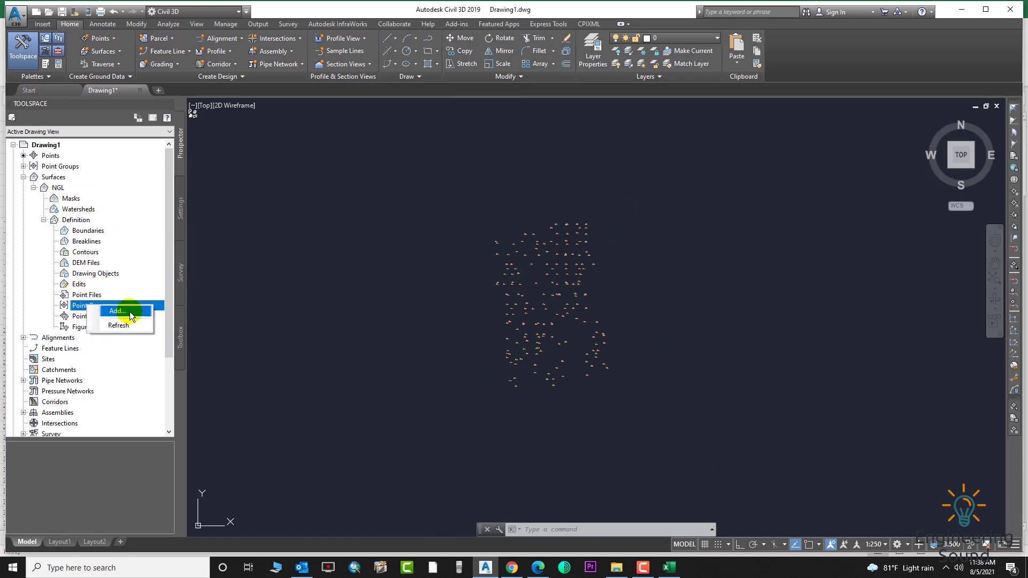
left_click(130, 316)
left_click(460, 268)
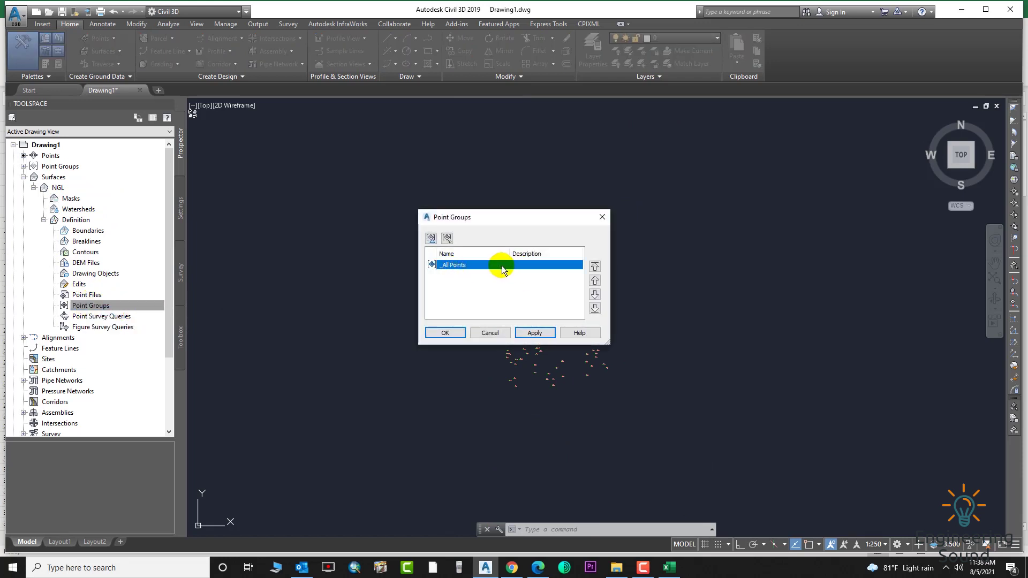
left_click(530, 333)
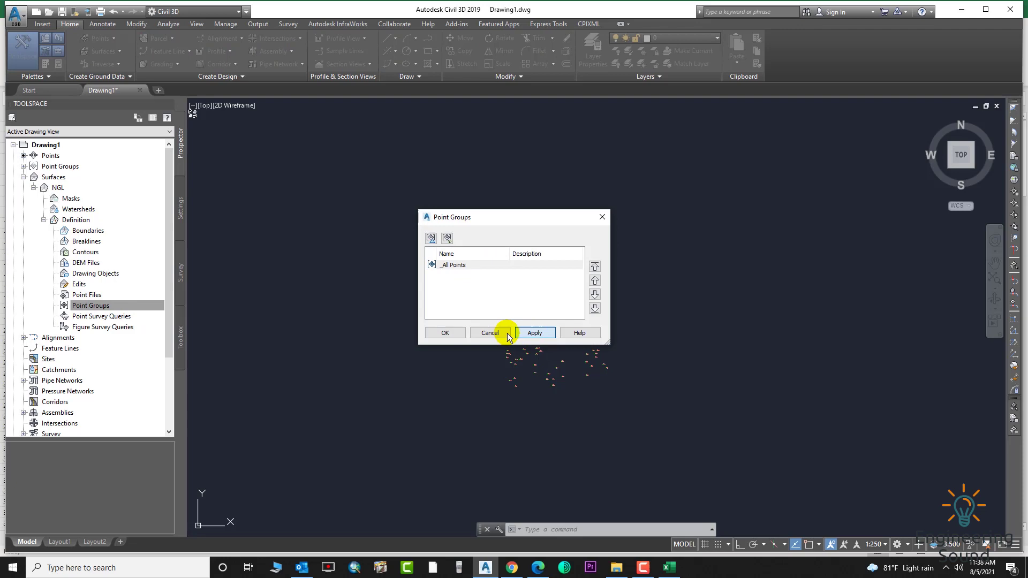
left_click(446, 333)
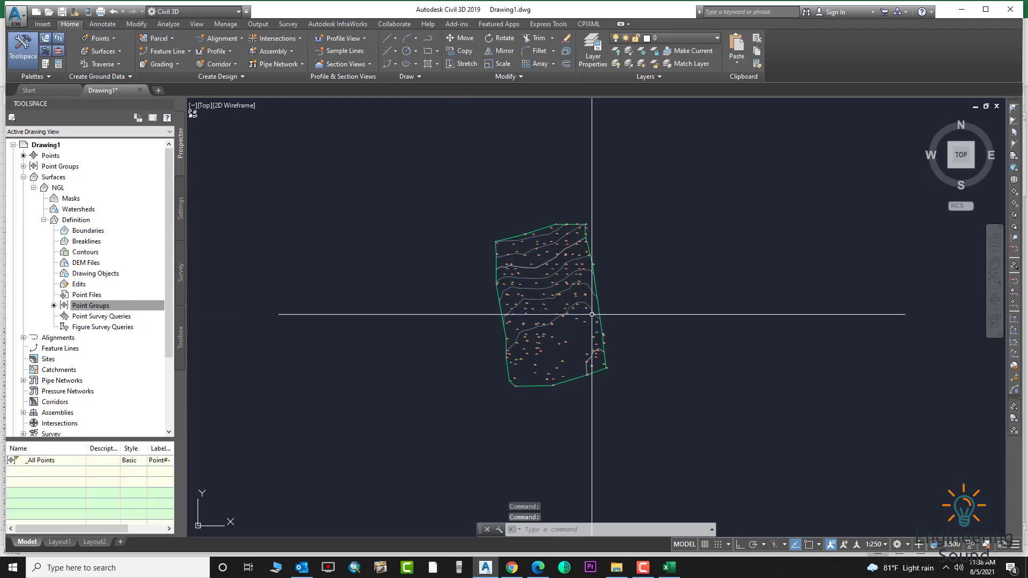
Inspect the contours of the NGL surface, select the surface and open its style for editing
scroll(569, 315, "up", 5)
scroll(541, 257, "down", 4)
scroll(541, 257, "up", 5)
scroll(537, 248, "down", 6)
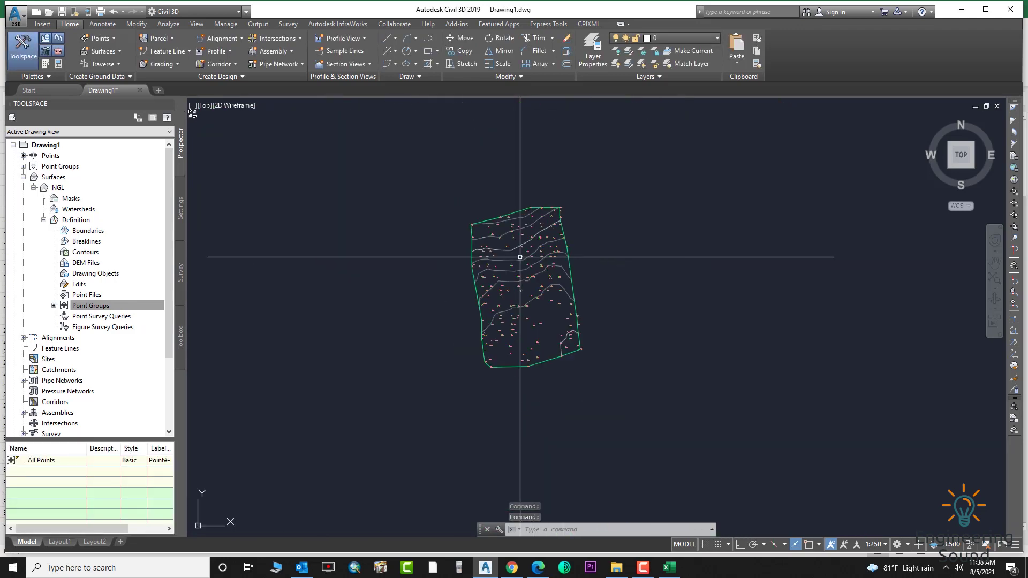
scroll(528, 253, "up", 6)
scroll(533, 305, "down", 5)
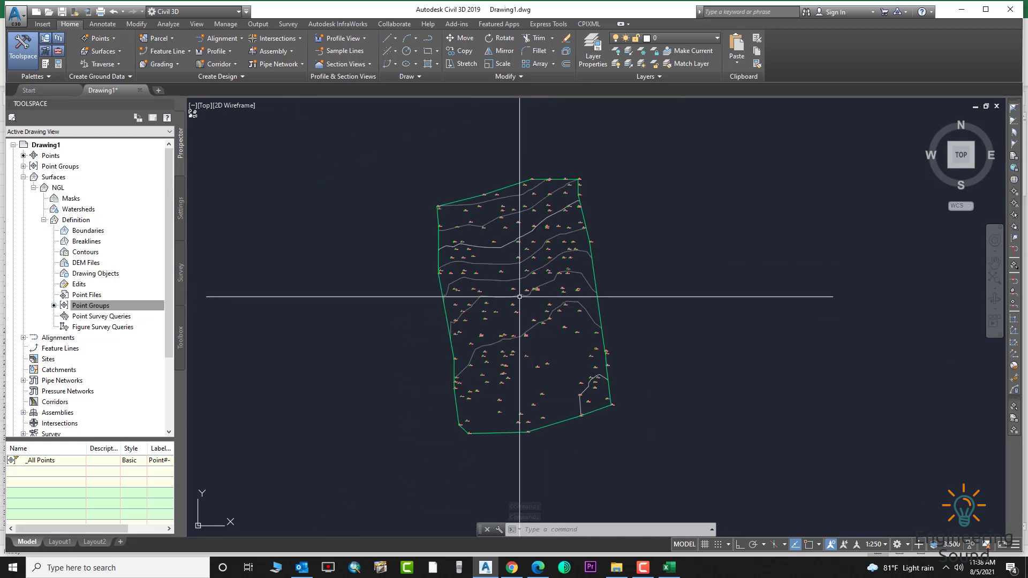
left_click(519, 295)
right_click(521, 300)
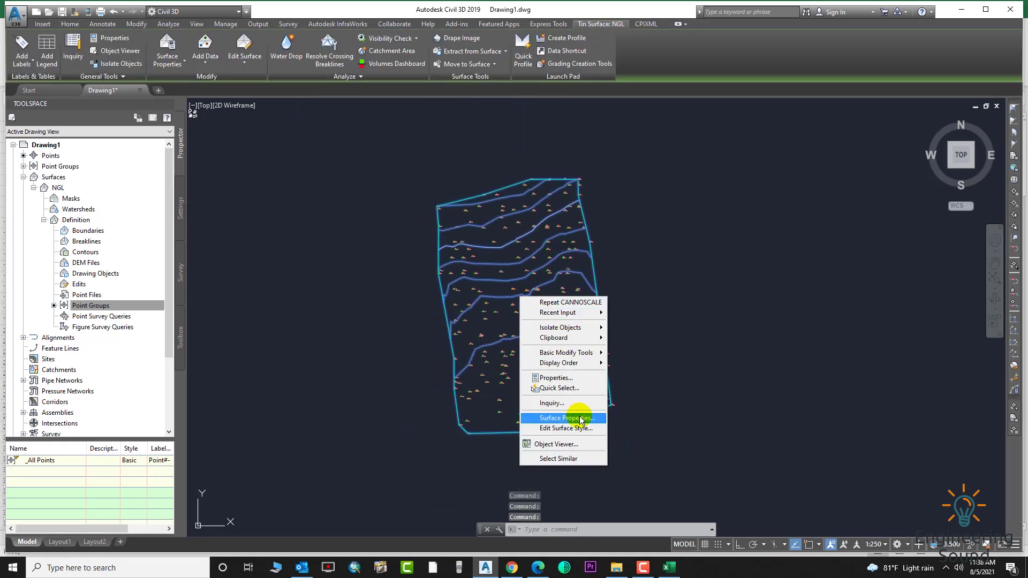
left_click(577, 430)
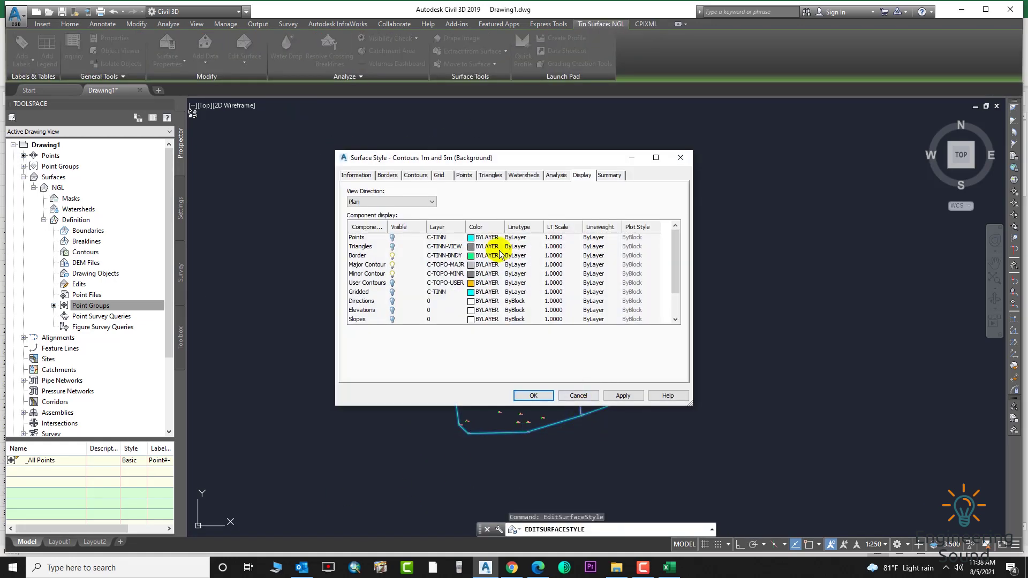
Set the surface style's minor contour interval to 0.5 m and its major interval to 2.5 m
left_click(415, 176)
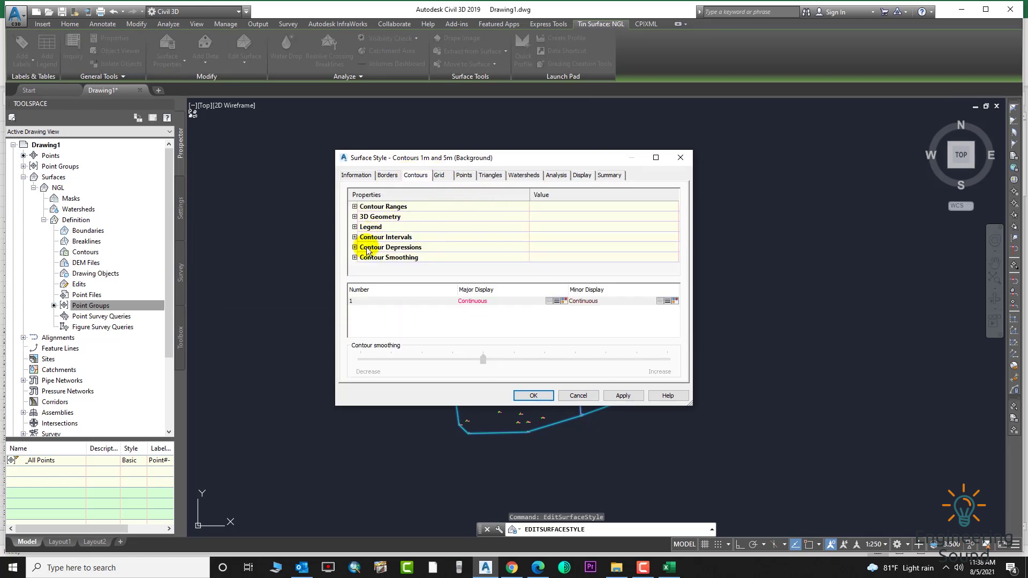
left_click(354, 237)
scroll(555, 255, "down", 1)
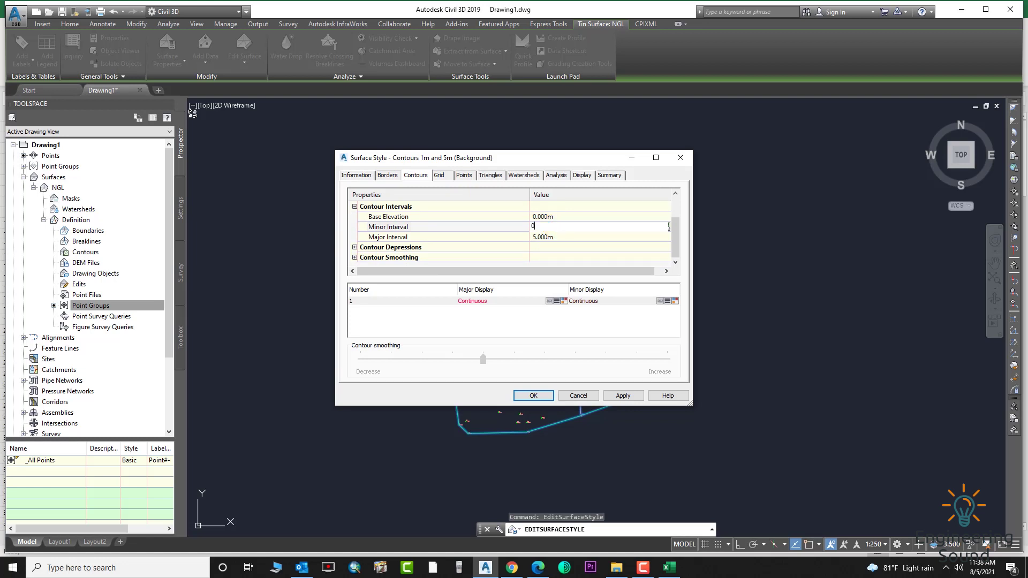
left_click(585, 239)
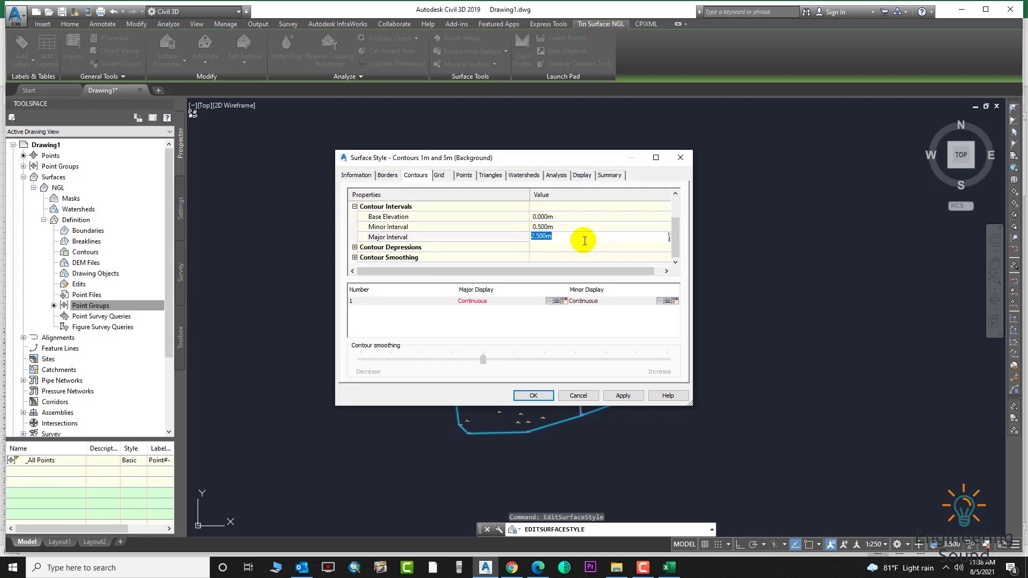
Enable Smooth Contours with the smoothing amount at its maximum, and apply the changes to the surface style
left_click(354, 257)
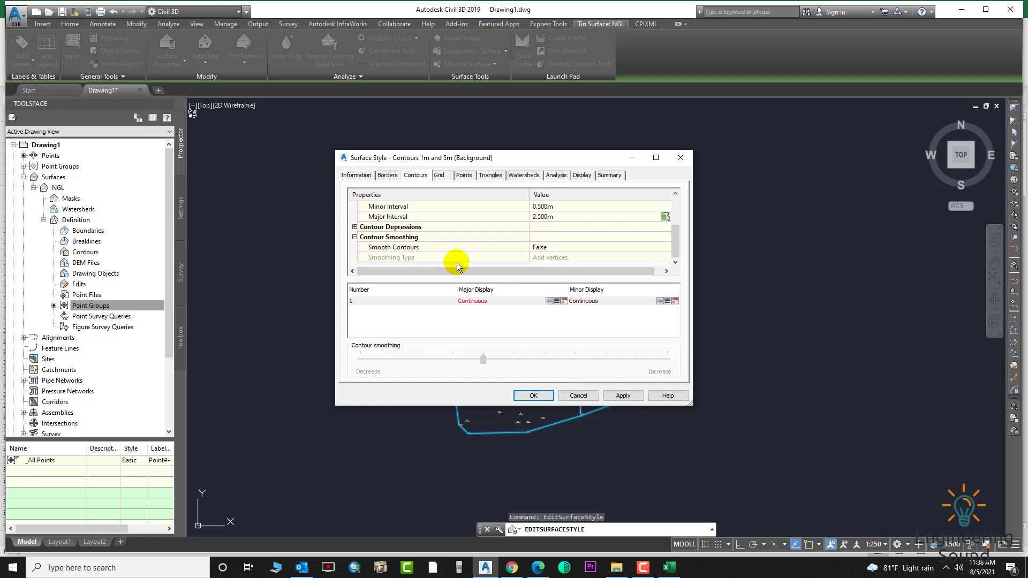
left_click(538, 250)
left_click(538, 251)
left_click(537, 266)
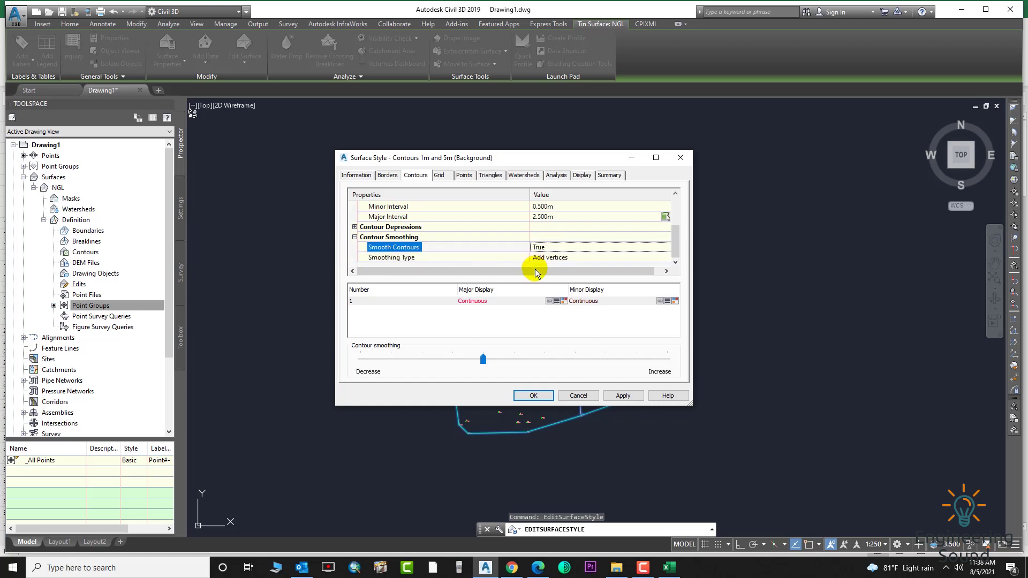
left_click_drag(484, 360, 688, 365)
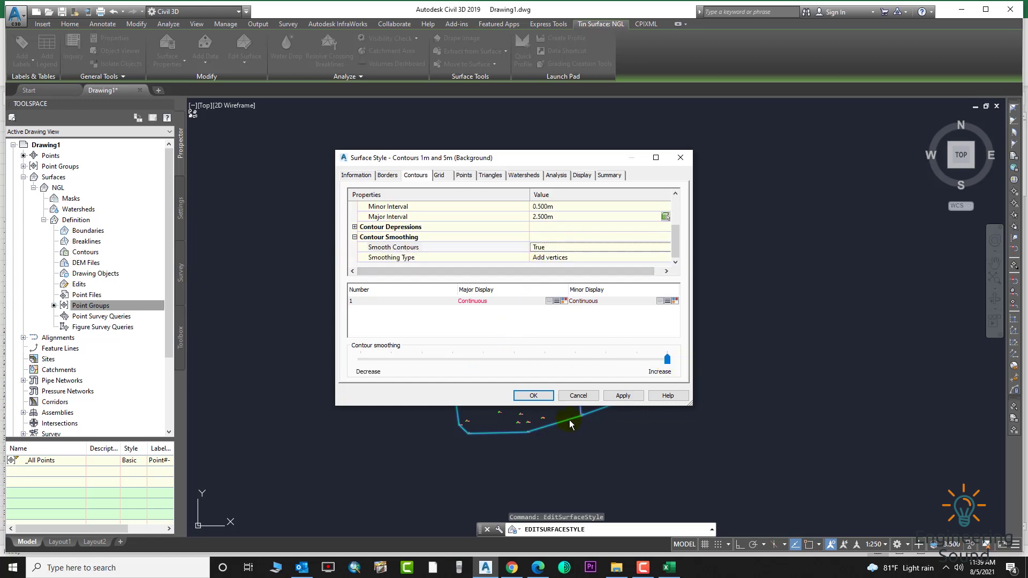
left_click(624, 396)
left_click(533, 396)
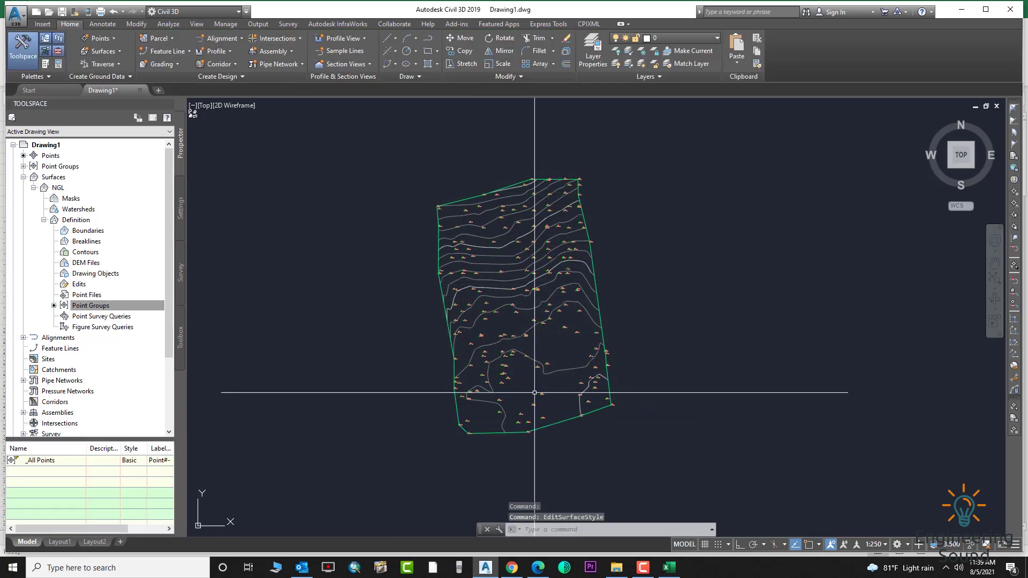
Set the point label style of the _All Points point group to <none> and apply it
scroll(525, 301, "up", 3)
scroll(525, 301, "down", 3)
scroll(530, 301, "up", 3)
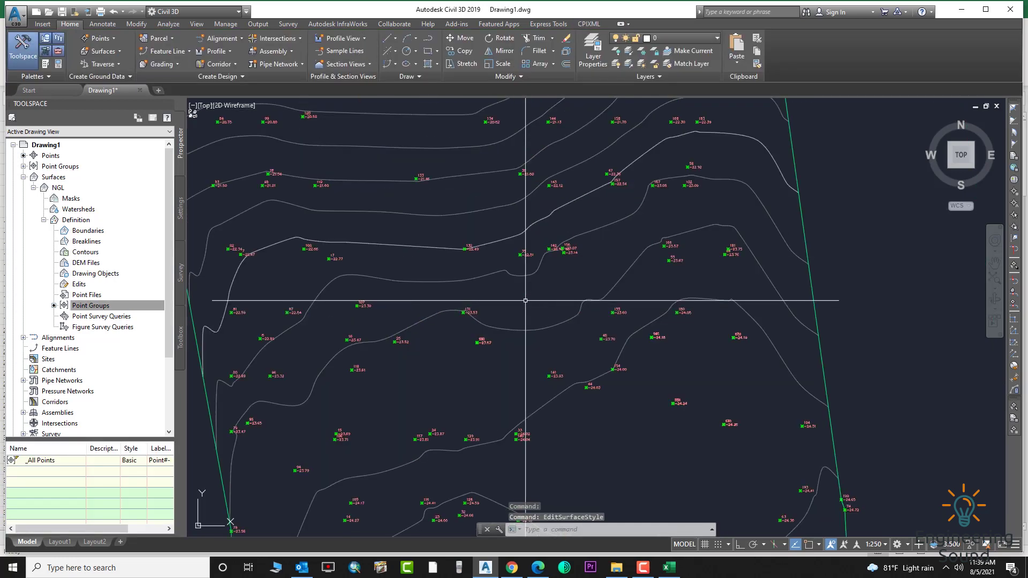
scroll(222, 286, "down", 1)
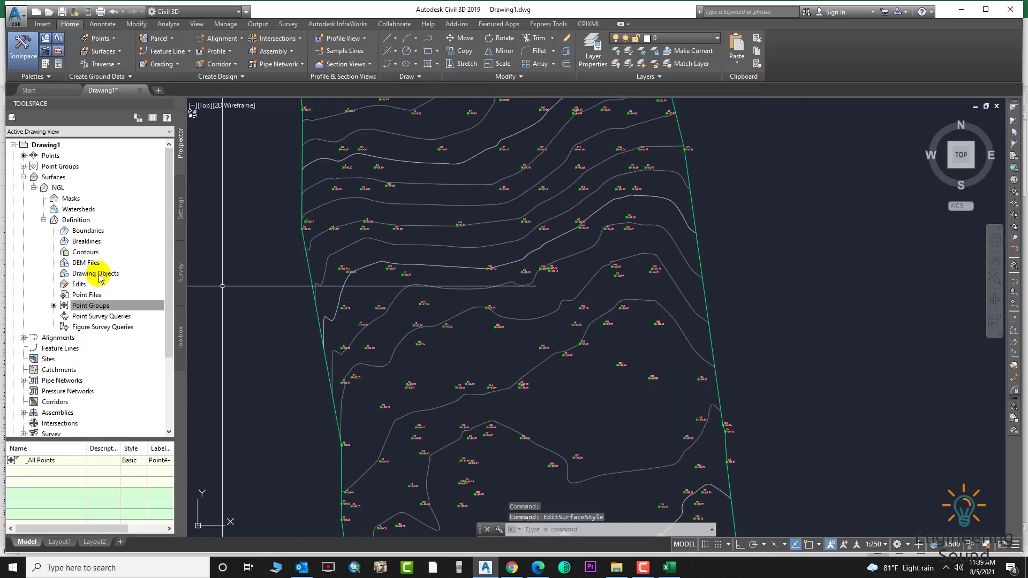
left_click(23, 166)
right_click(78, 177)
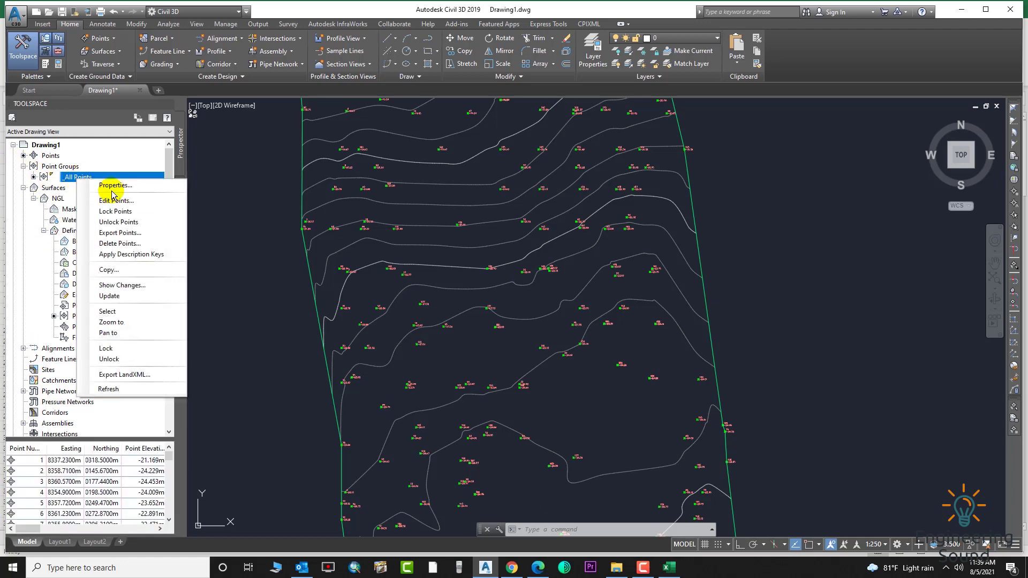
left_click(115, 186)
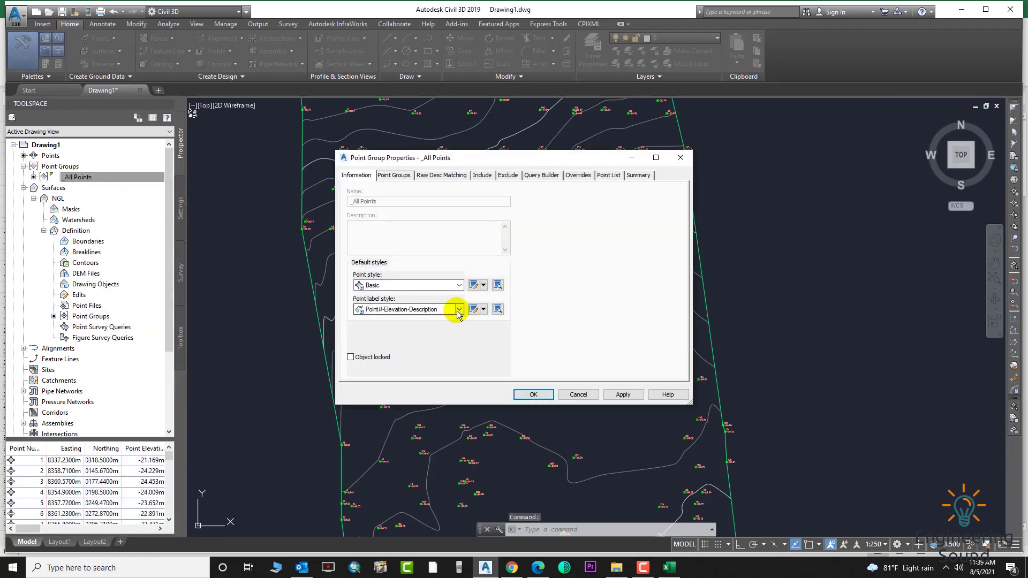
left_click(458, 310)
left_click(396, 320)
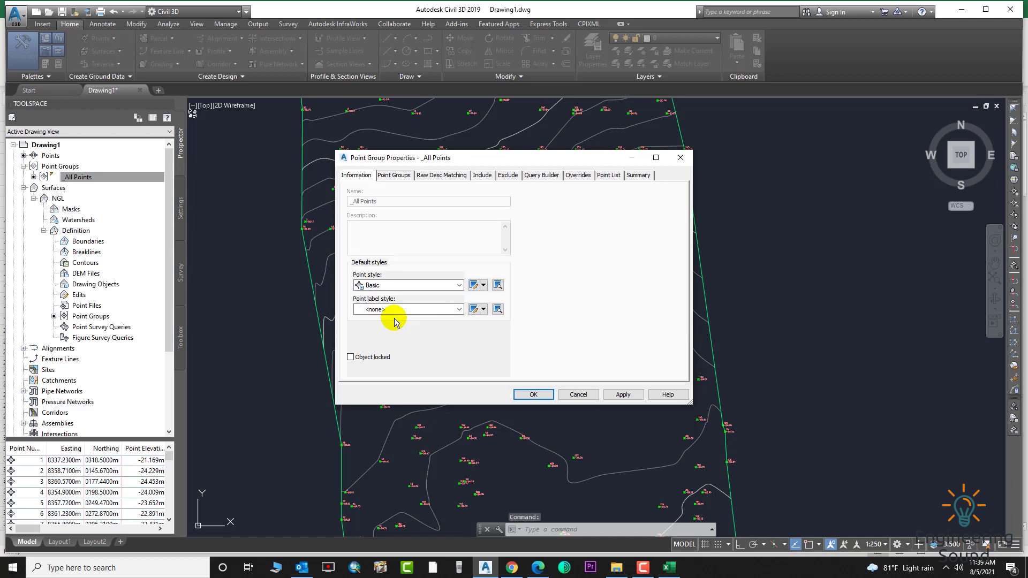
left_click(623, 395)
left_click(532, 394)
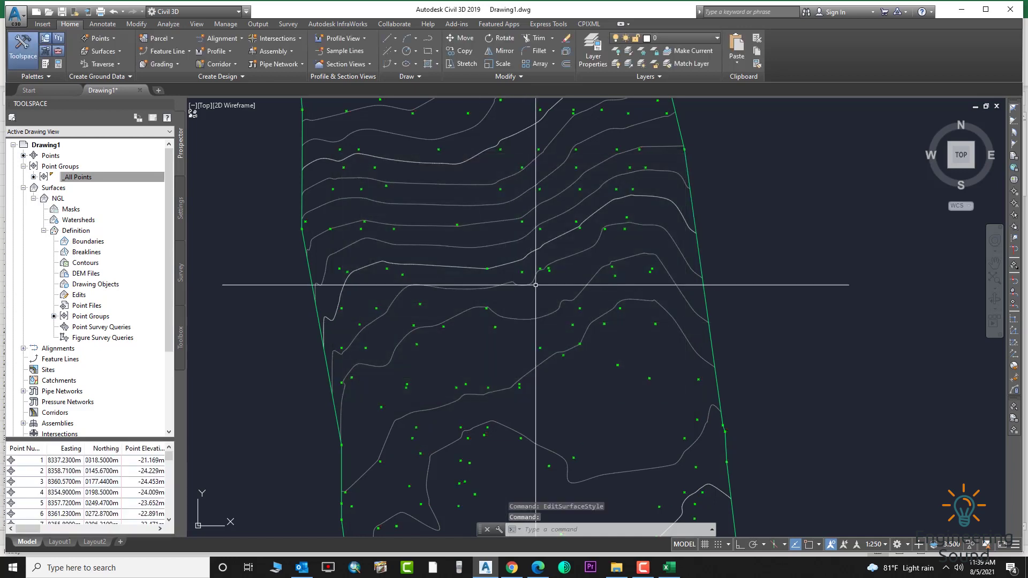
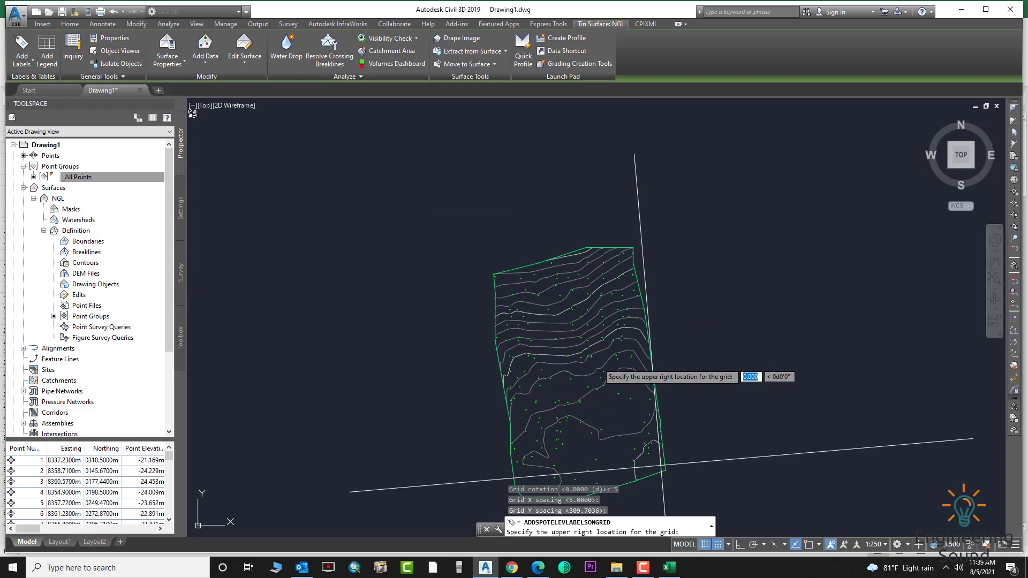
key("Return")
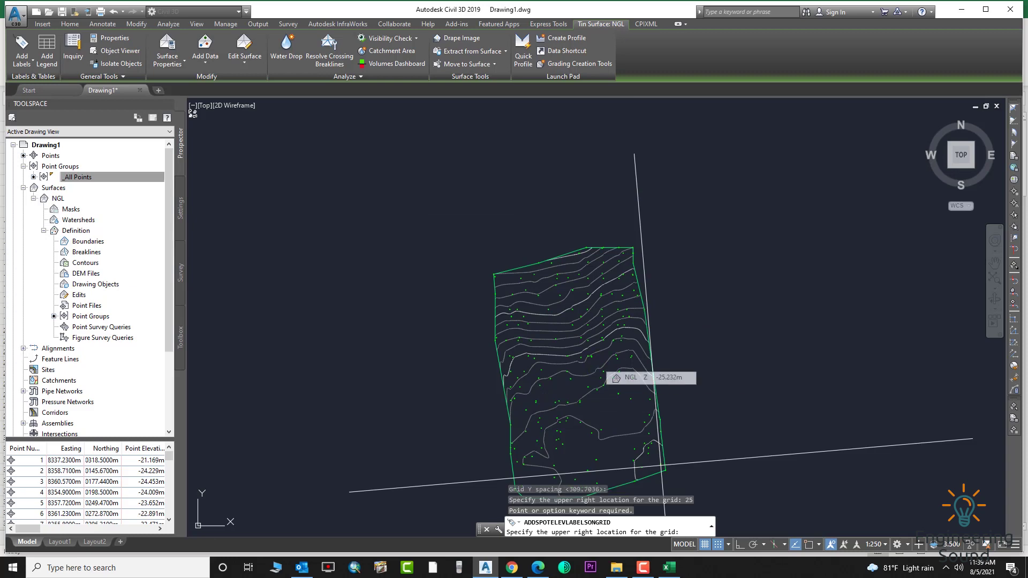
key("Escape")
scroll(555, 343, "down", 3)
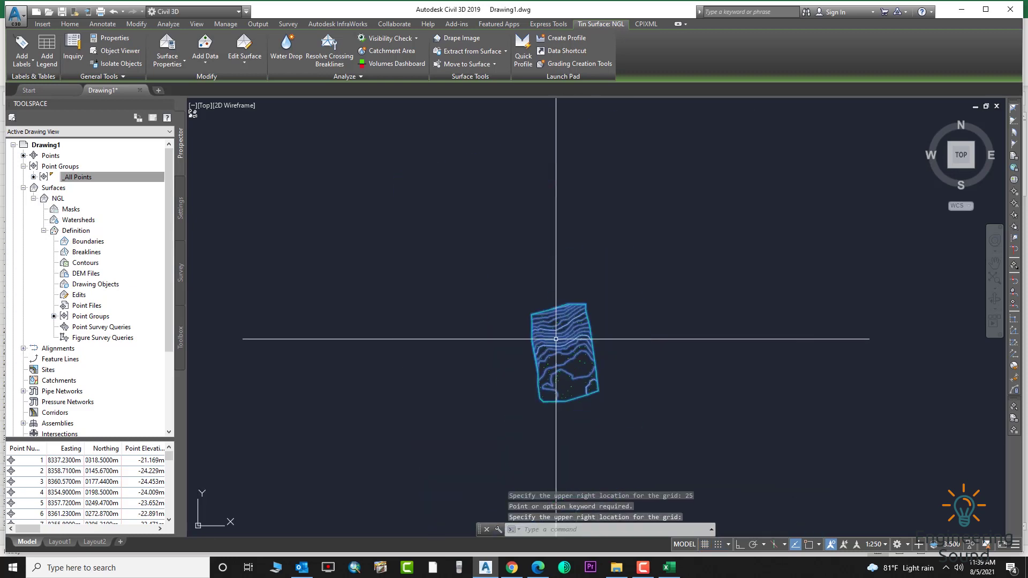
scroll(558, 265, "up", 3)
key("Escape")
Label the NGL contours at a 10 m interval along a line between the surface's lower-right and upper-left corners
mouse_move(559, 265)
middle_mouse_down()
mouse_move(550, 323)
mouse_move(532, 295)
middle_mouse_up()
middle_click_drag(513, 213, 513, 242)
left_click(513, 242)
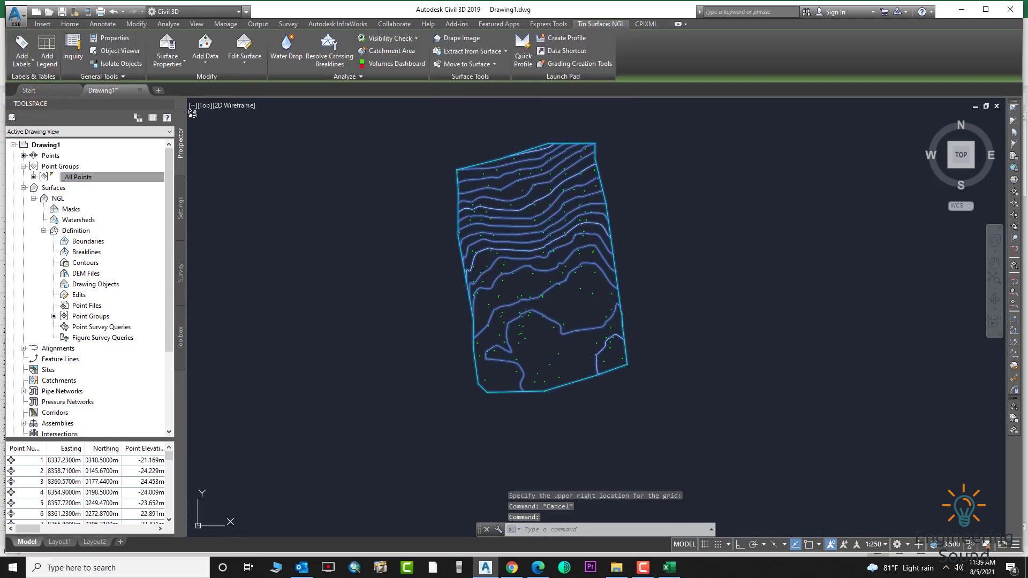
left_click(21, 61)
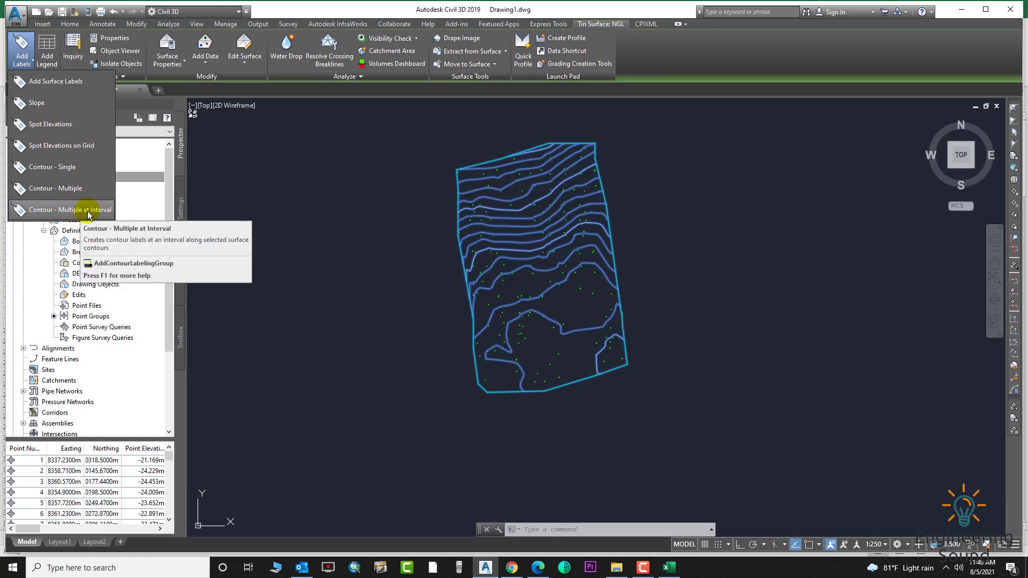
left_click(42, 211)
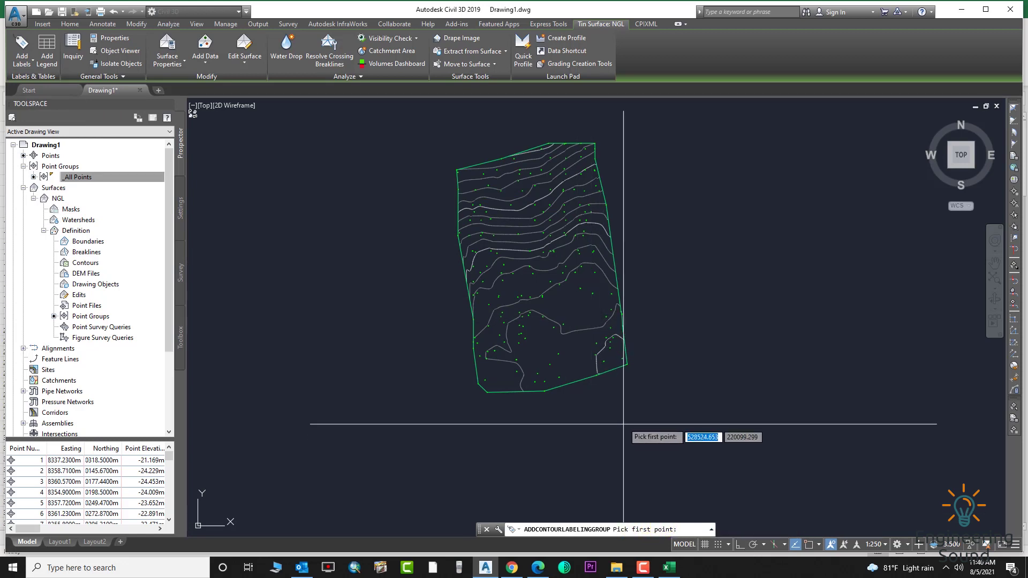
left_click(615, 361)
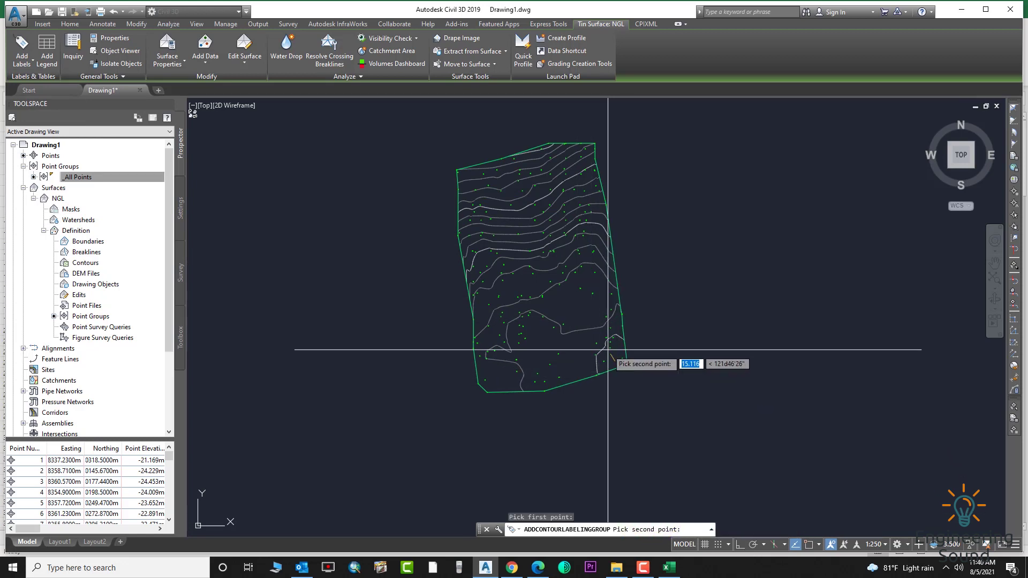
left_click(465, 175)
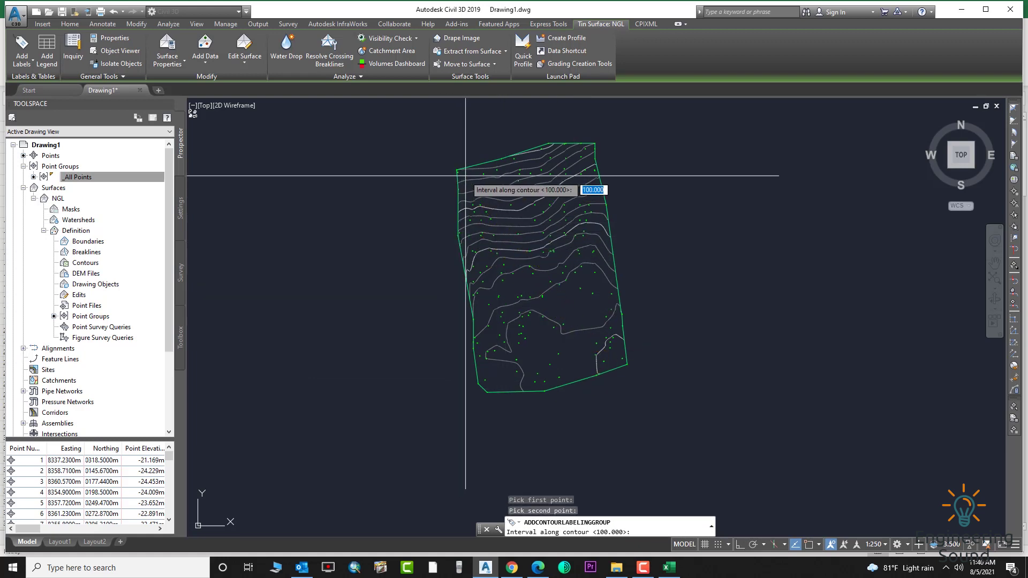
key("Return")
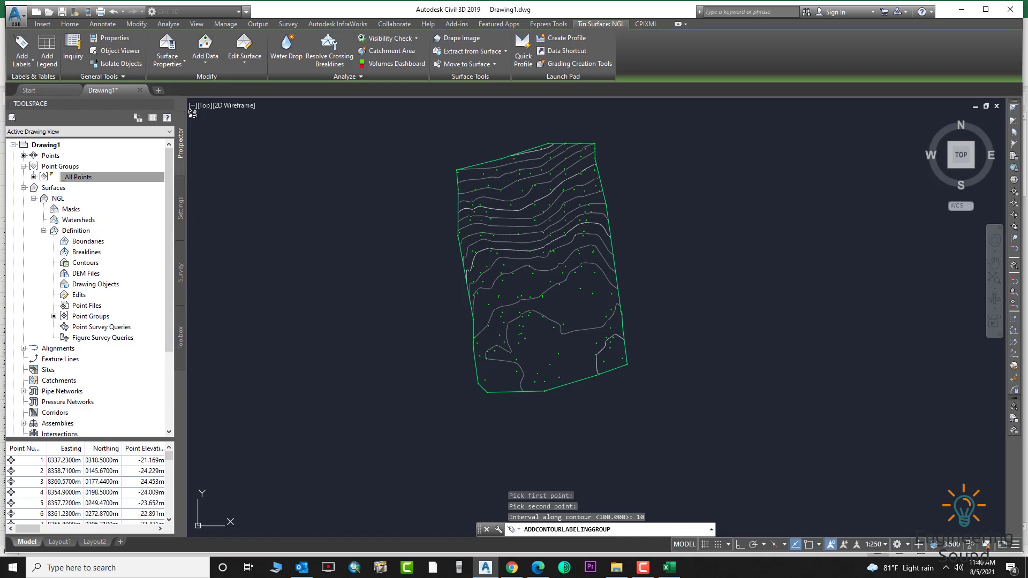
scroll(562, 245, "up", 5)
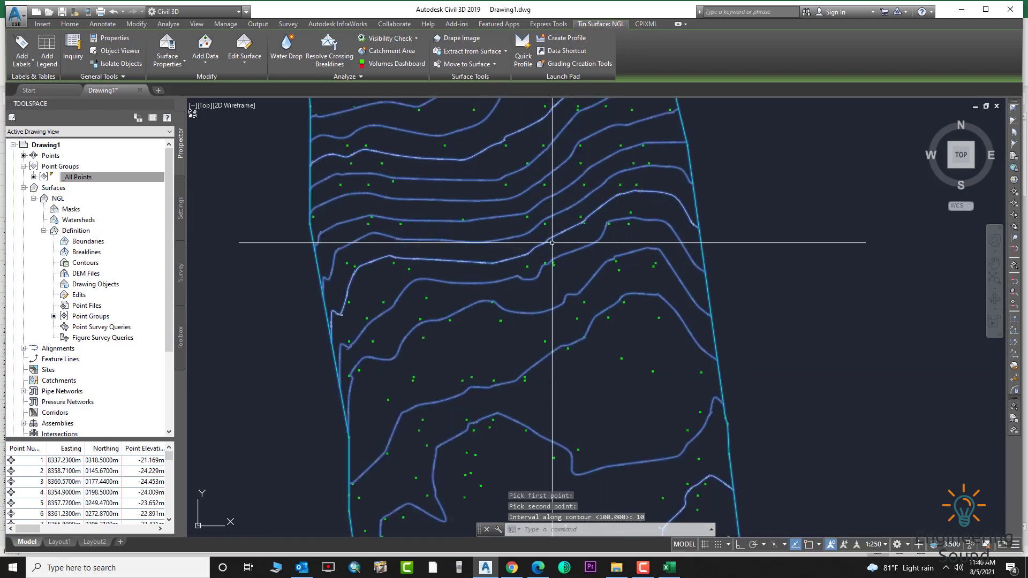
key("Escape")
Inspect the elevation labels along the contours across the NGL surface
scroll(560, 246, "up", 2)
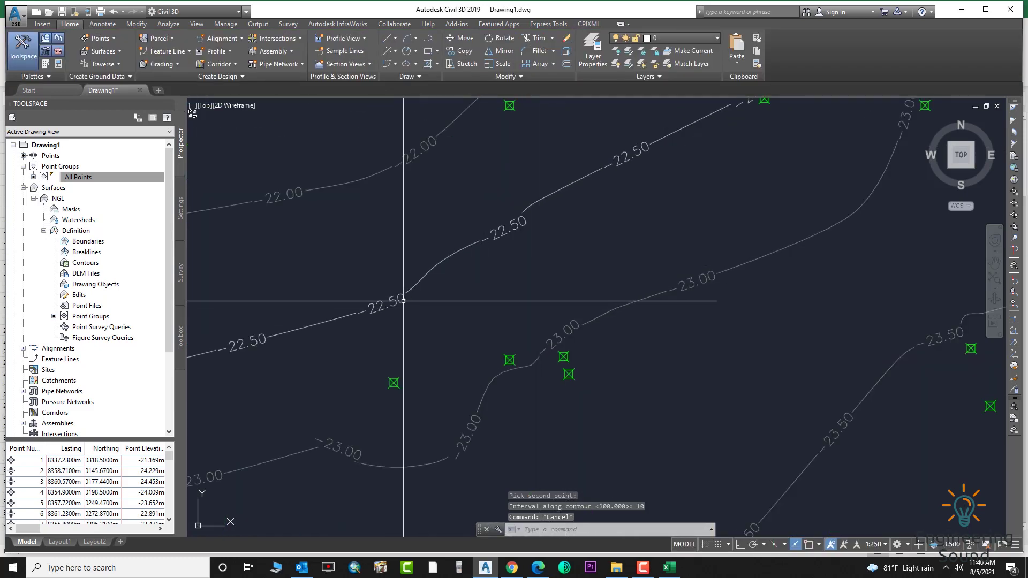
scroll(551, 415, "down", 3)
scroll(418, 280, "up", 8)
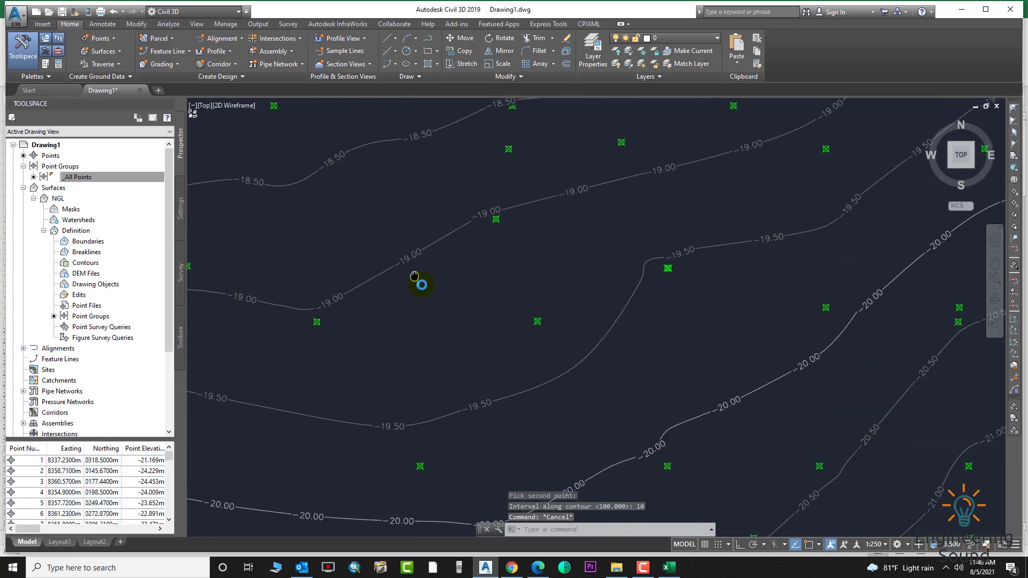
scroll(419, 278, "down", 6)
scroll(583, 188, "up", 4)
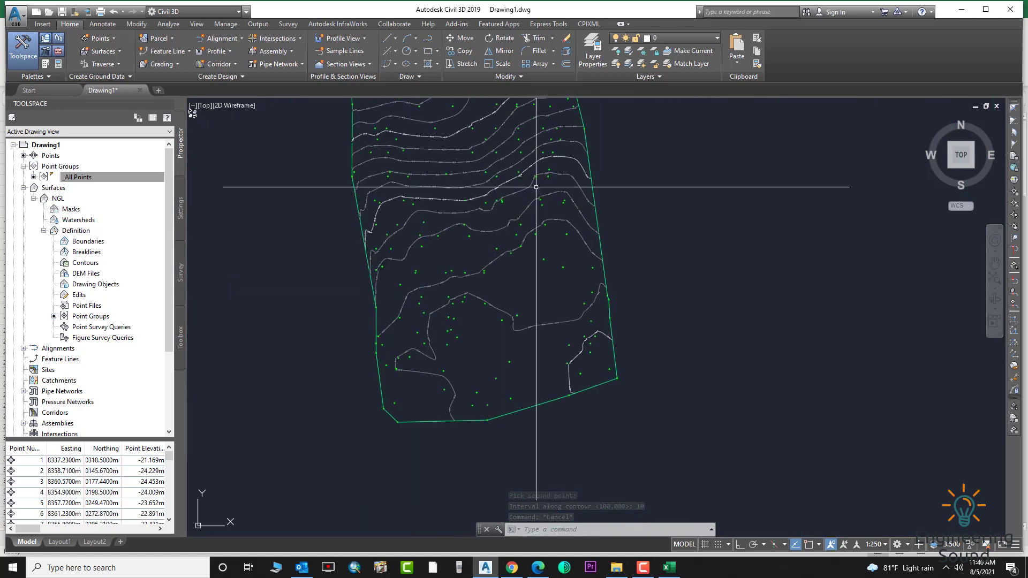
scroll(586, 322, "up", 5)
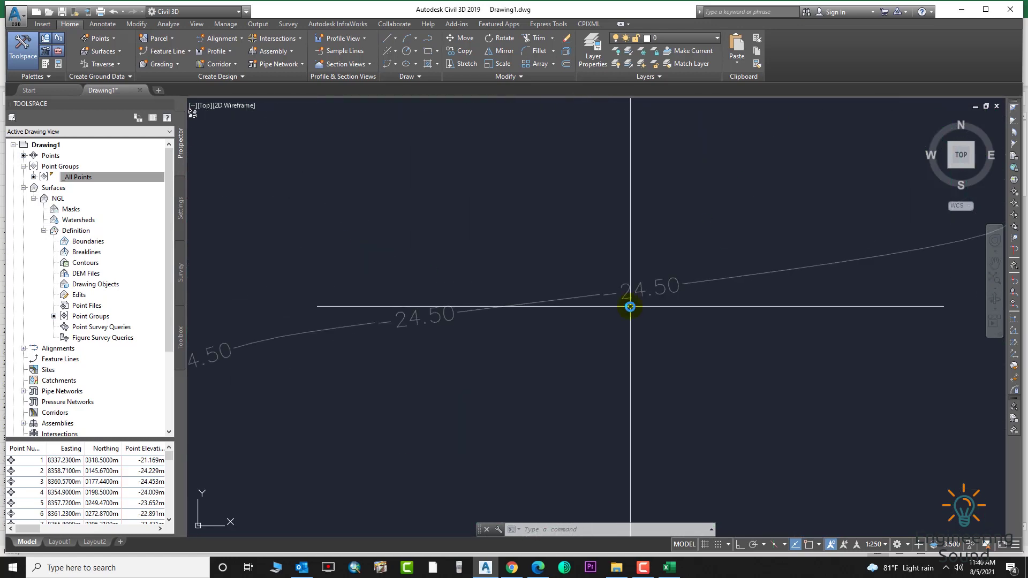
scroll(625, 322, "down", 6)
scroll(608, 298, "up", 4)
scroll(779, 294, "down", 4)
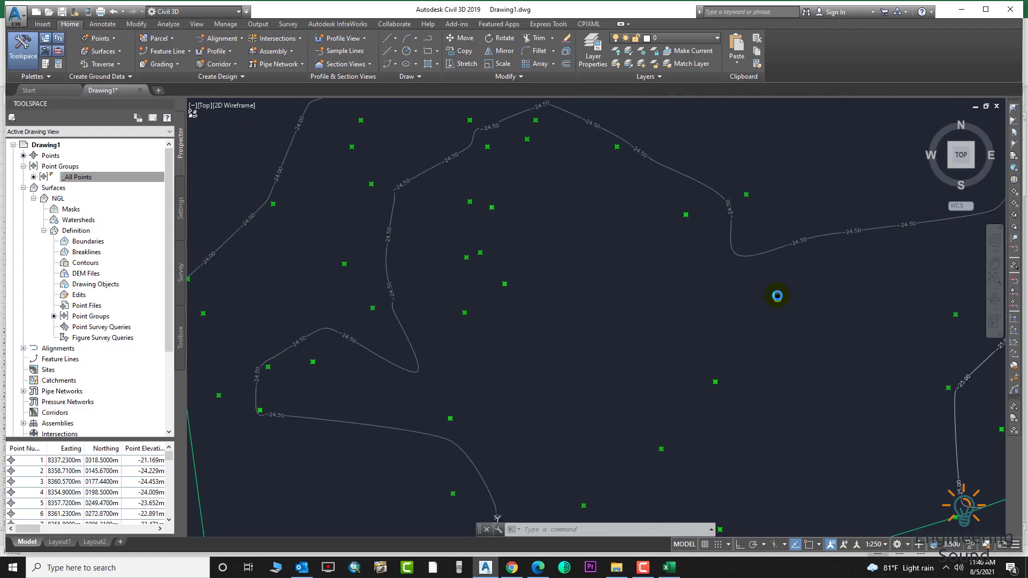
scroll(375, 264, "up", 5)
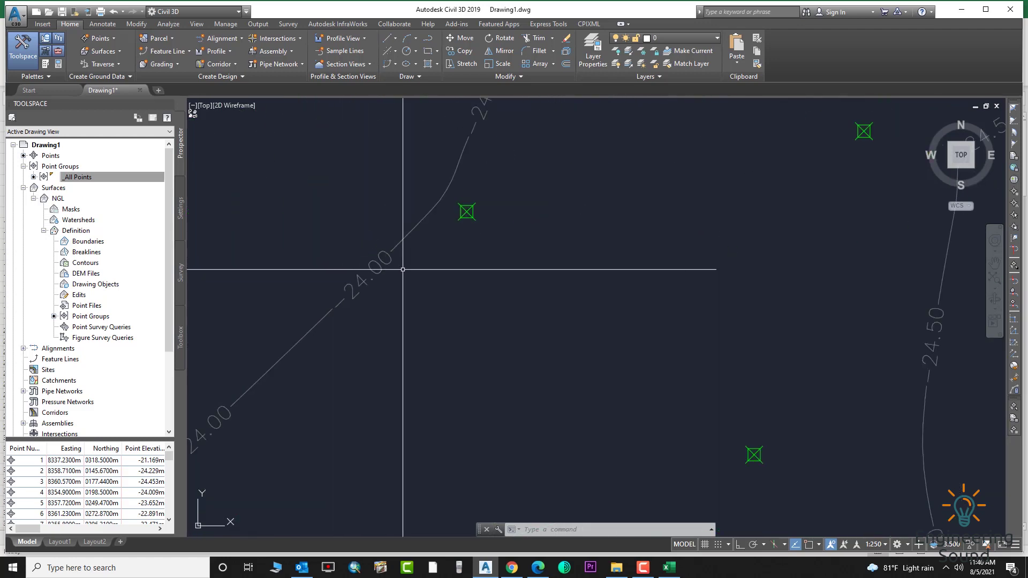
scroll(403, 269, "down", 3)
scroll(402, 270, "up", 4)
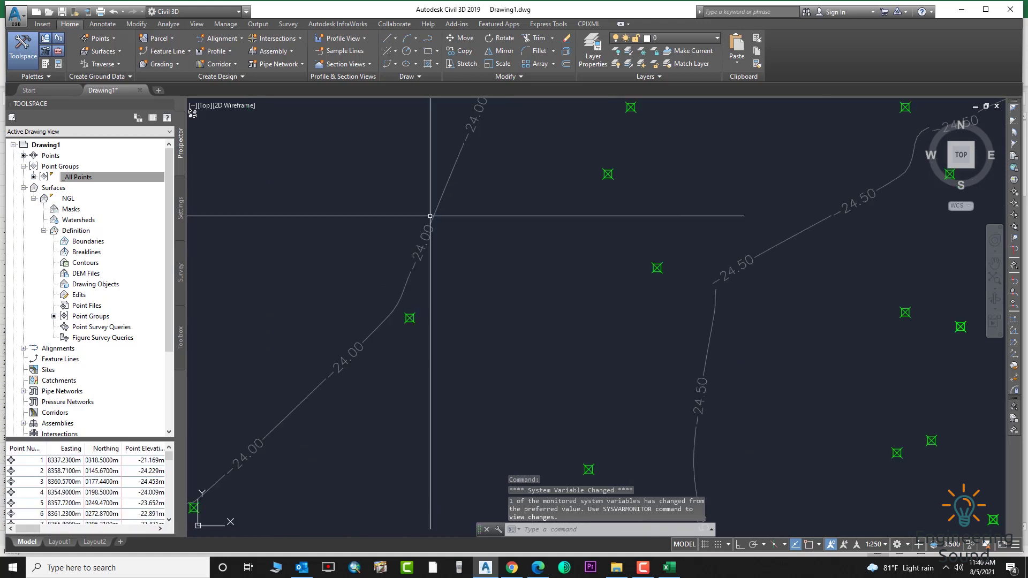
scroll(430, 216, "down", 8)
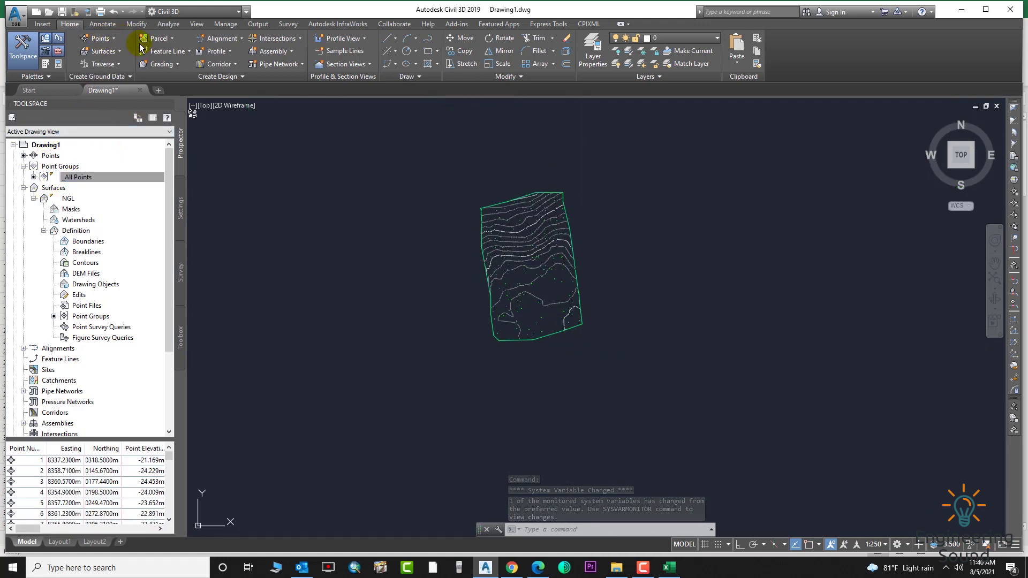
Set up a new centerline alignment named Alignment1 with no site, the Proposed style and the All Labels label set
left_click(239, 41)
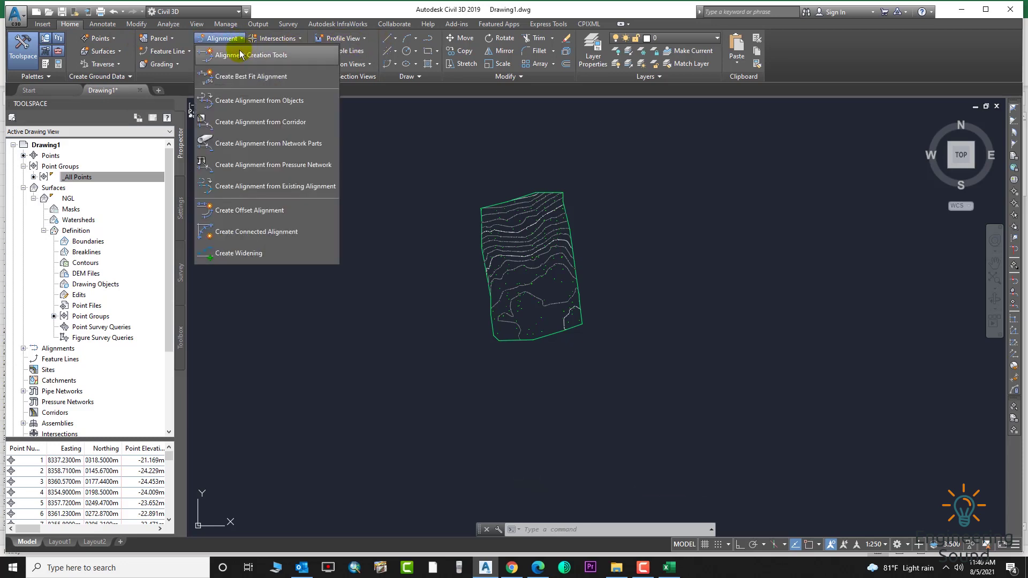
left_click(273, 57)
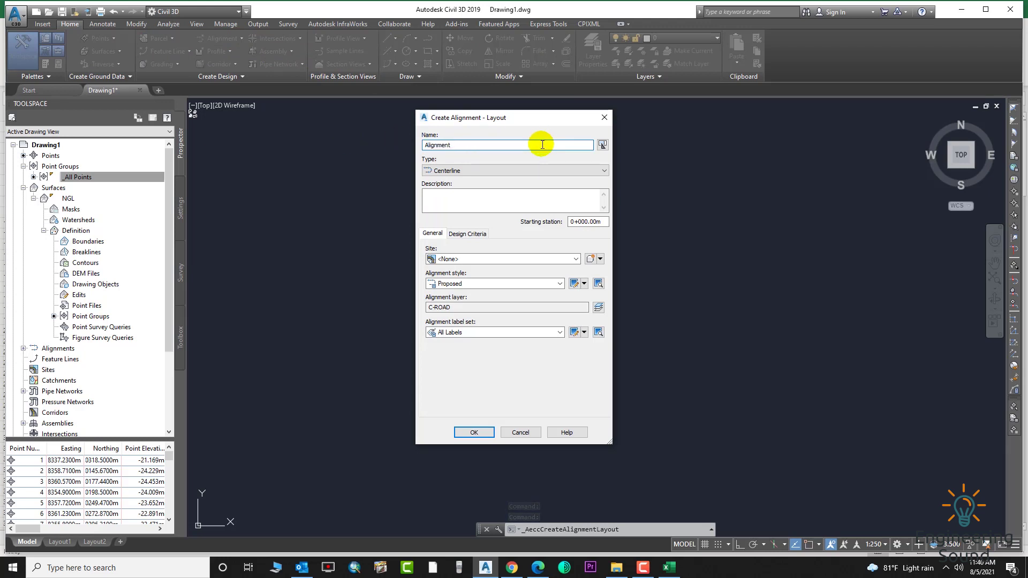
left_click(551, 259)
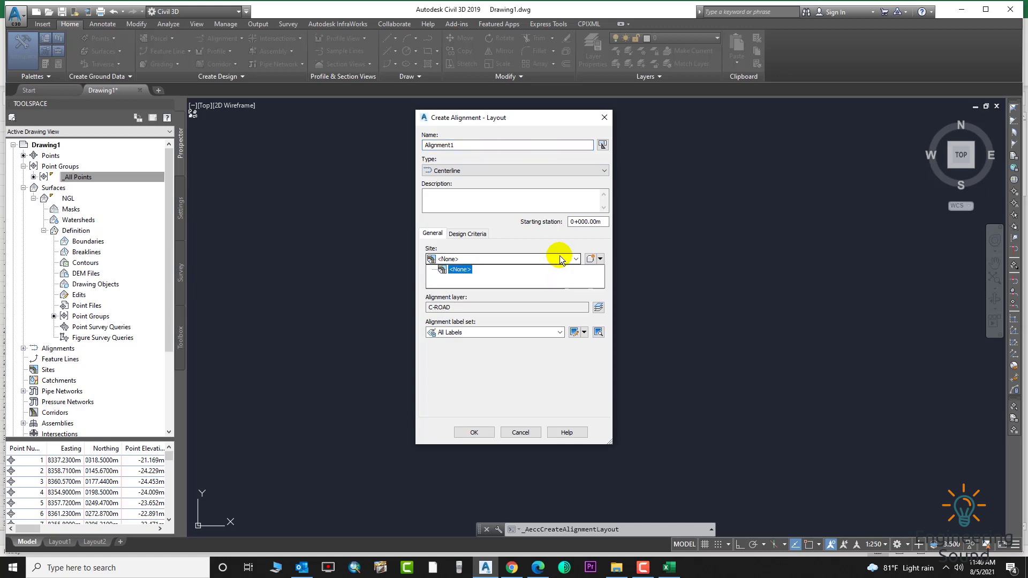
left_click(538, 270)
left_click(560, 284)
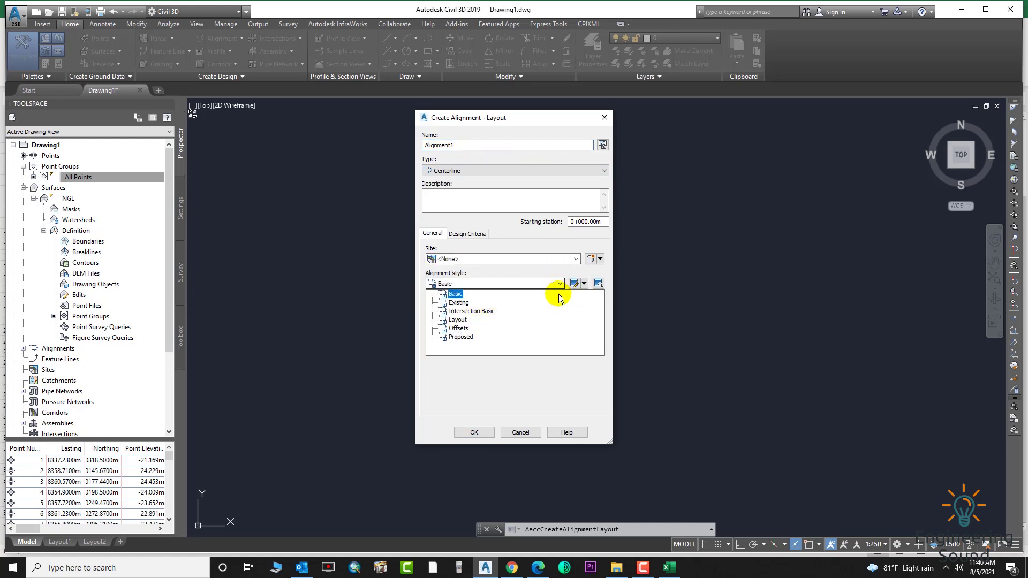
left_click(552, 266)
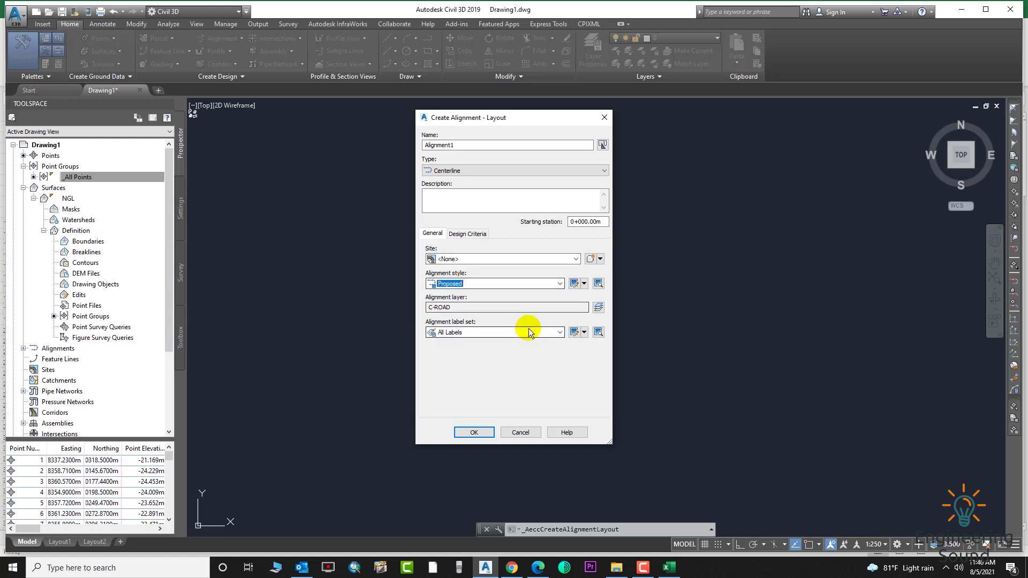
left_click(542, 330)
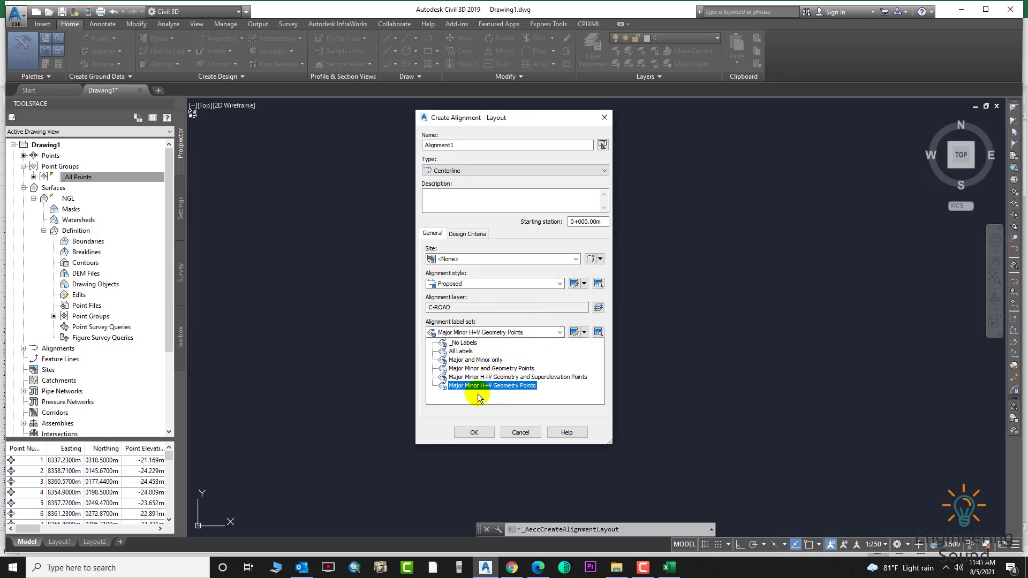
left_click(442, 423)
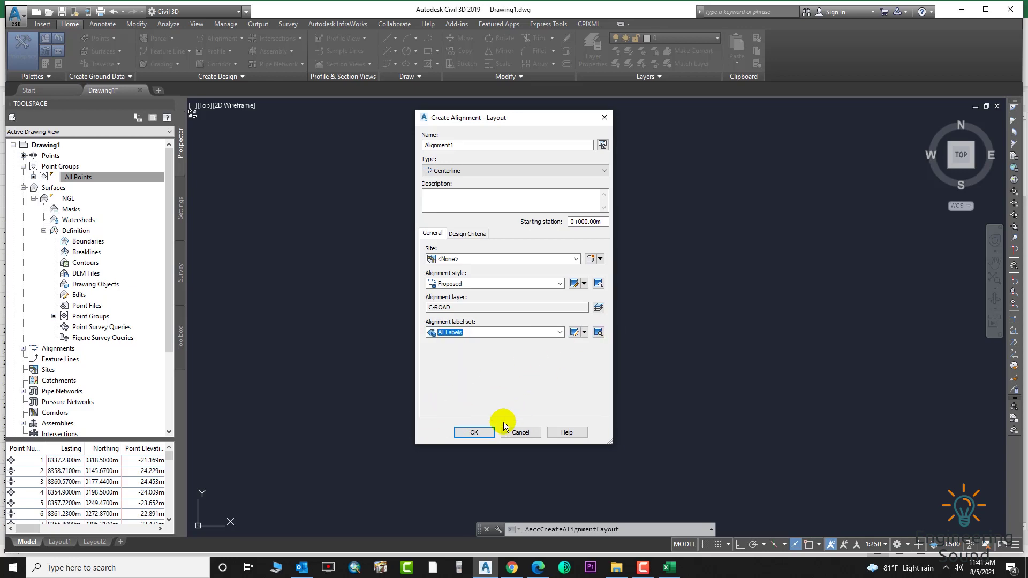
left_click(474, 433)
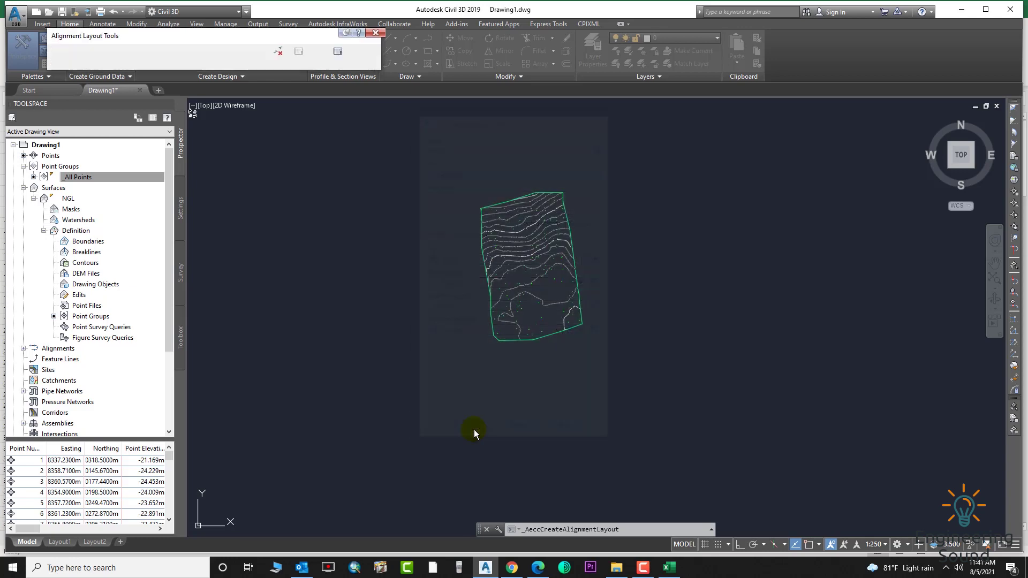
Draw the alignment as Tangent-Tangent (With curves) through several points from the NGL surface's southeast corner to its northwest corner
left_click(64, 52)
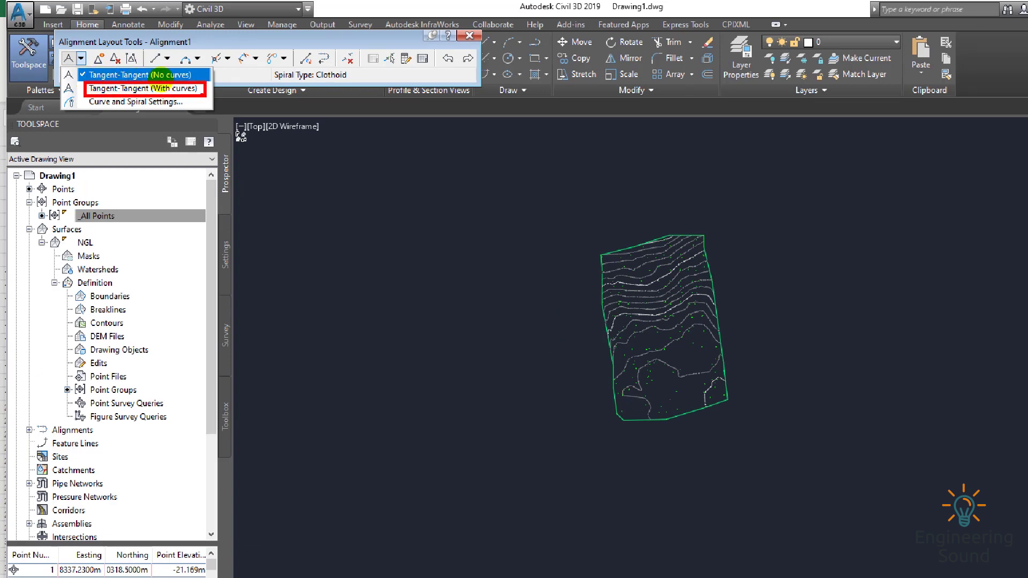
left_click(139, 75)
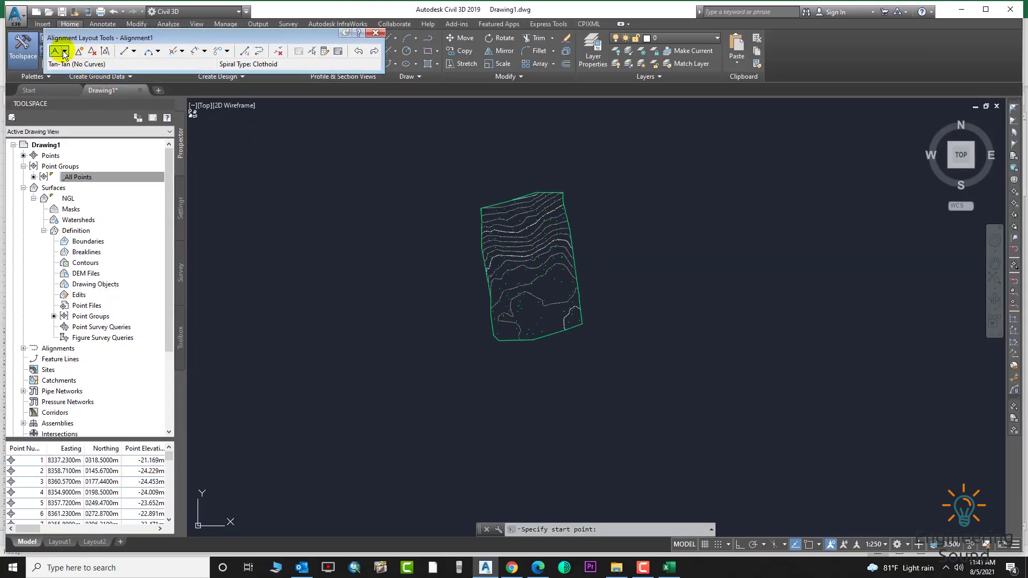
left_click(63, 52)
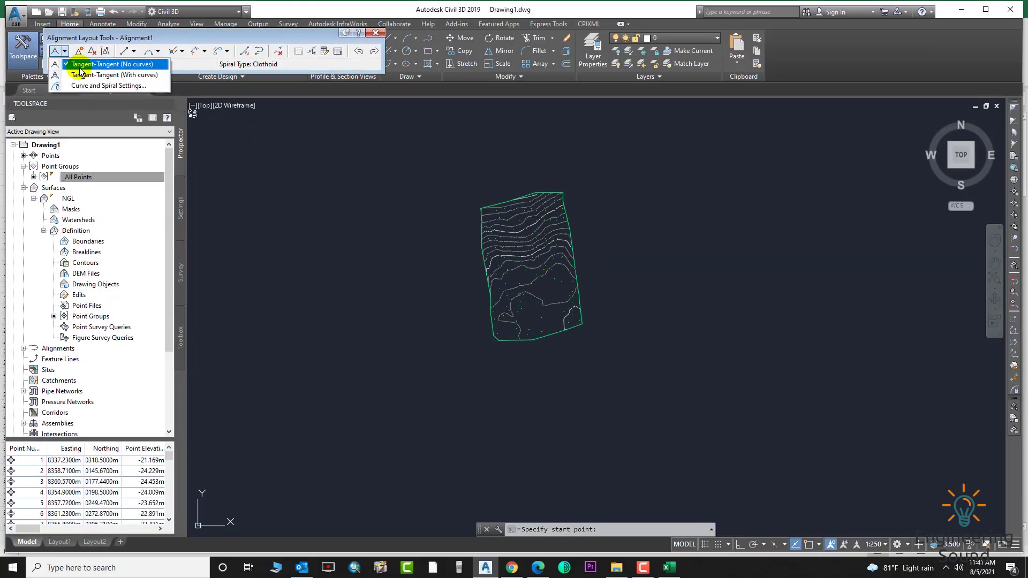
left_click(77, 75)
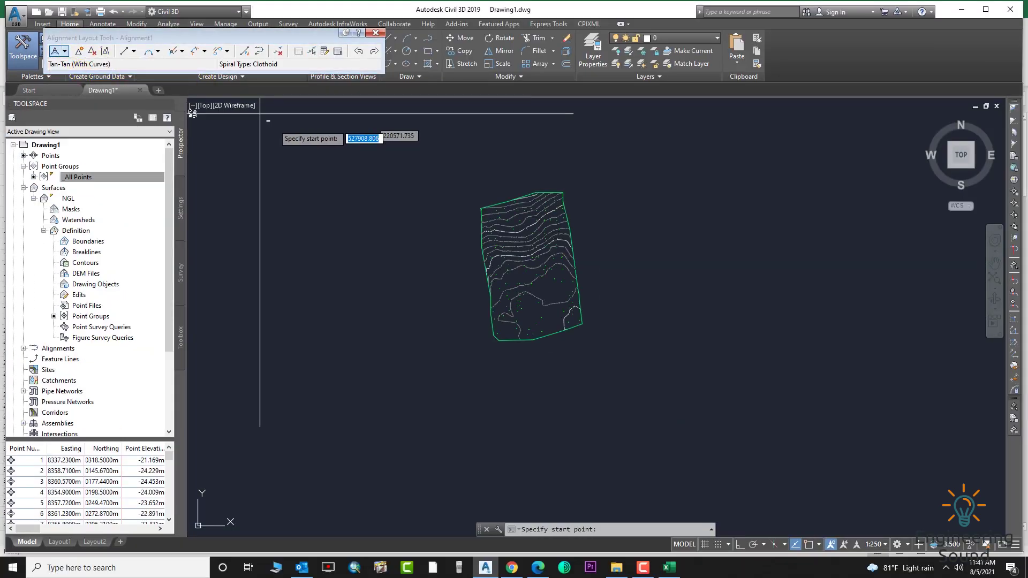
scroll(591, 315, "up", 5)
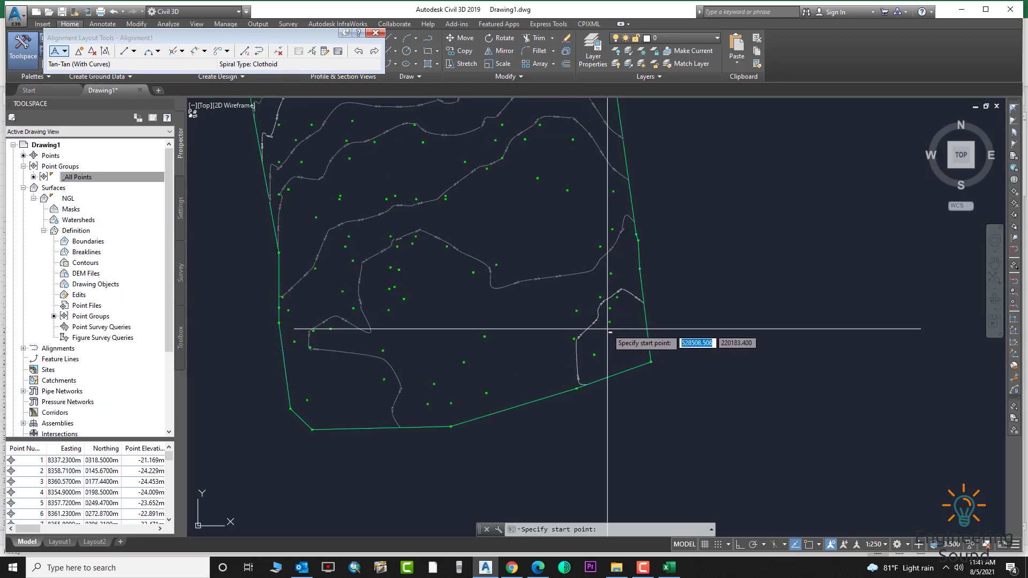
left_click(627, 348)
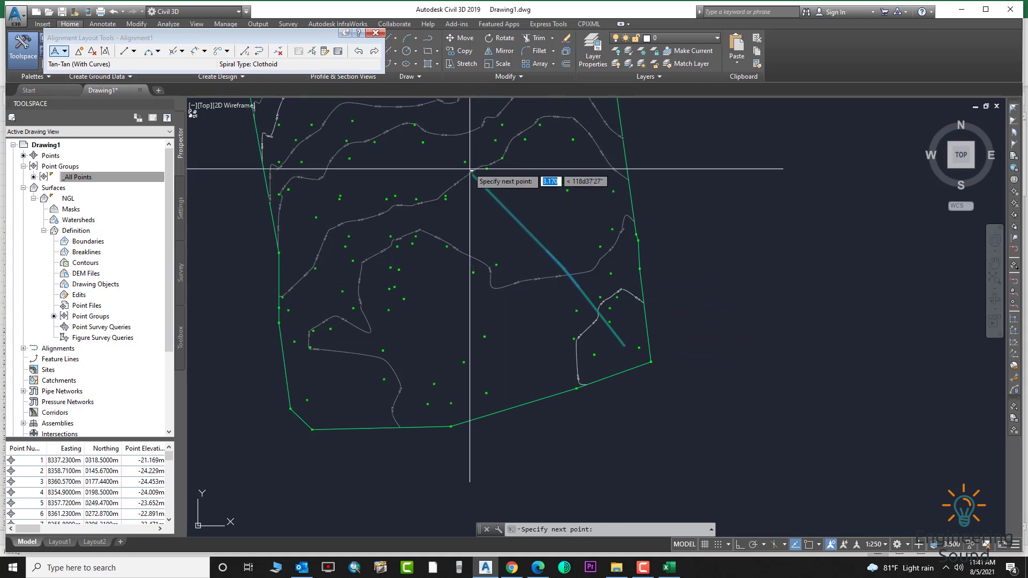
middle_click_drag(474, 176, 551, 280)
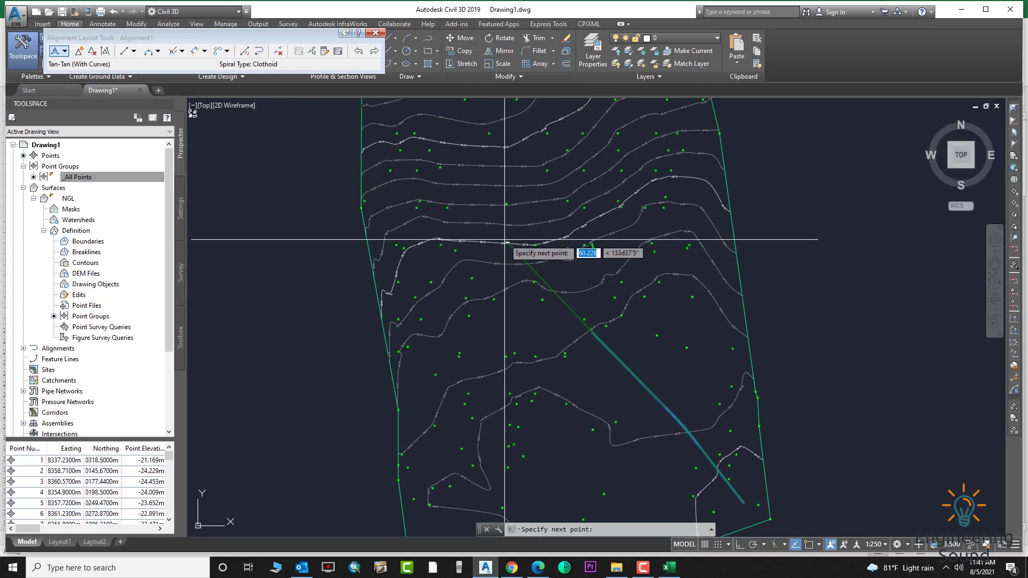
left_click(452, 176)
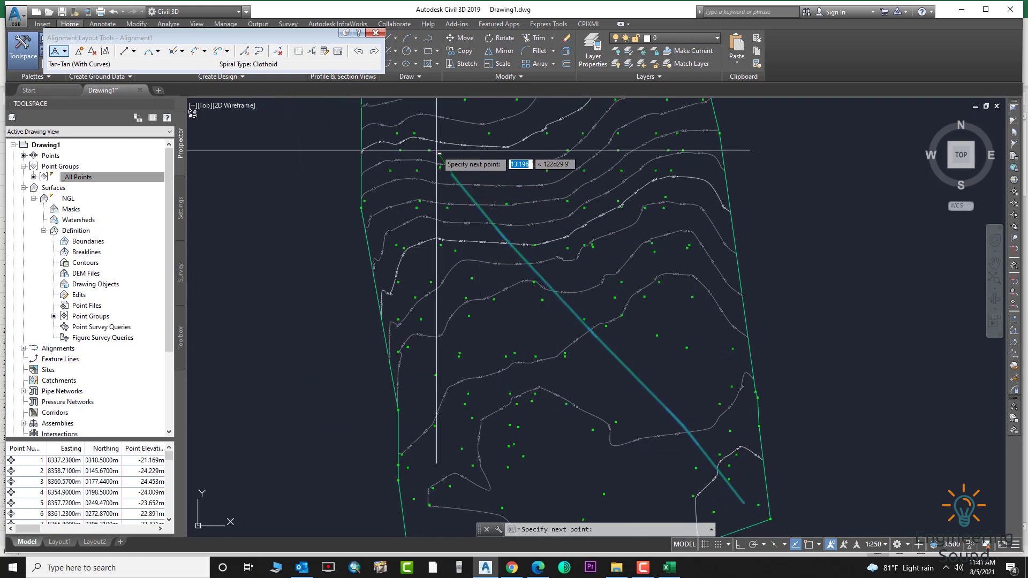
middle_click_drag(421, 118, 472, 232)
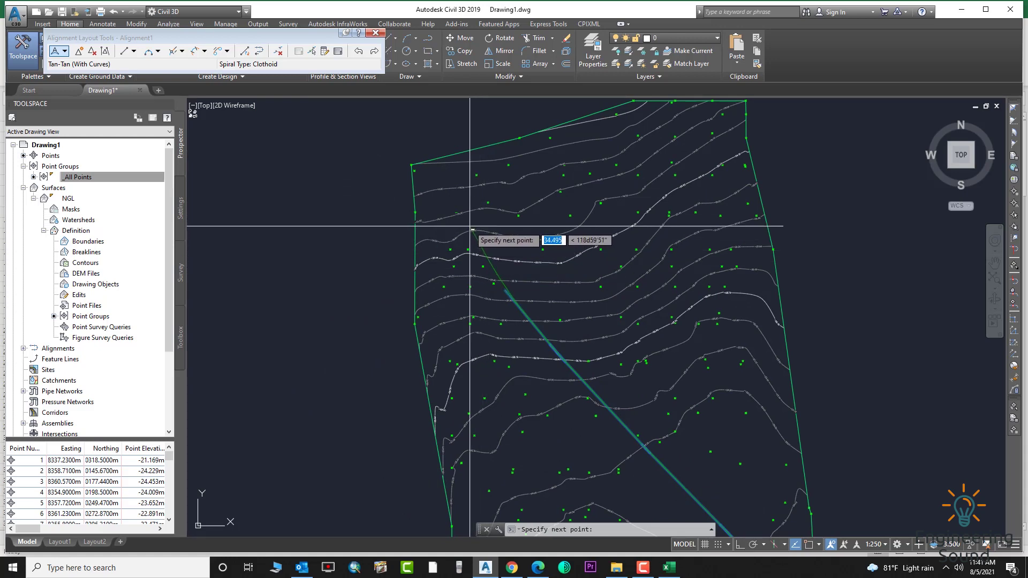
left_click(470, 228)
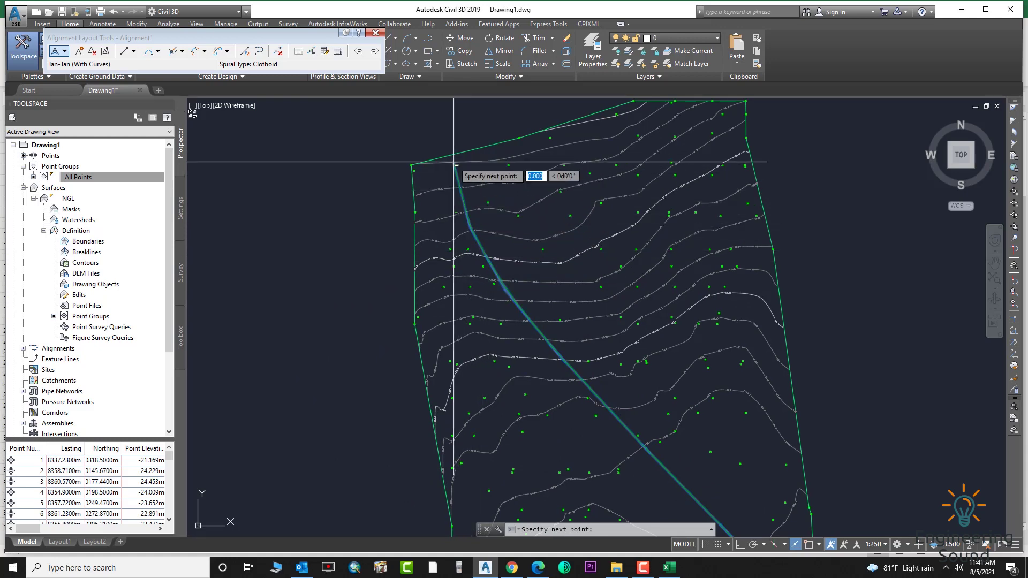
key("Return")
Inspect the station and geometry point labels along the alignment
scroll(539, 324, "down", 3)
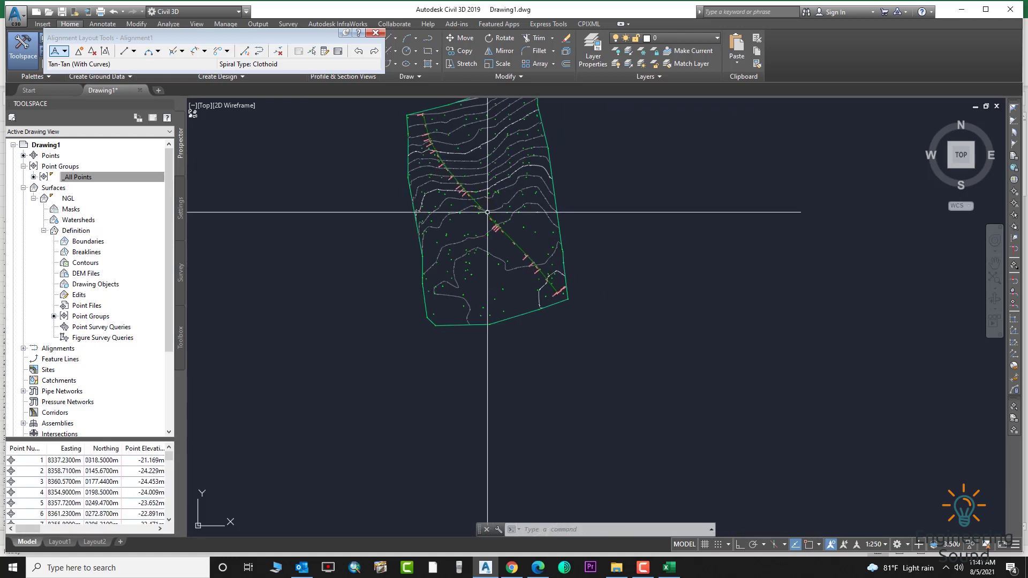
scroll(551, 294, "up", 8)
scroll(562, 278, "up", 4)
scroll(584, 249, "down", 5)
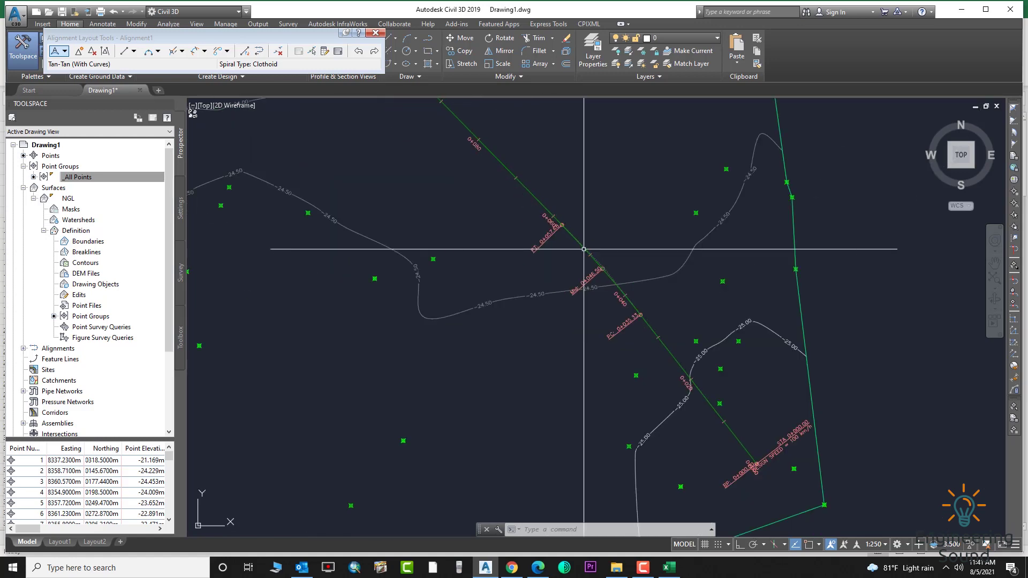
scroll(511, 270, "up", 10)
scroll(511, 270, "down", 8)
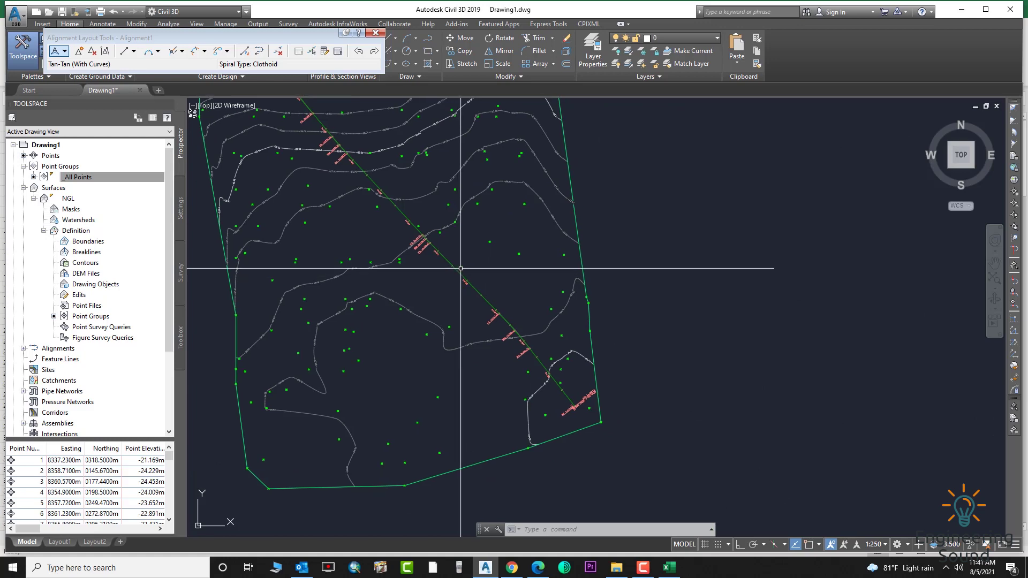
Review Alignment1's properties, including masking, station control, information and constraint editing, and close them without changes
left_click(459, 270)
right_click(459, 269)
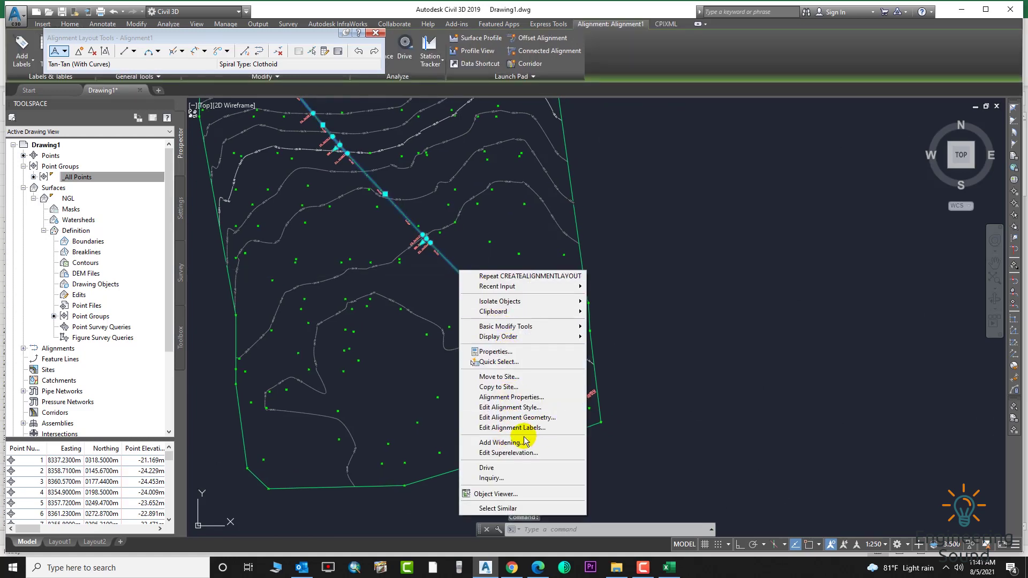
left_click(539, 396)
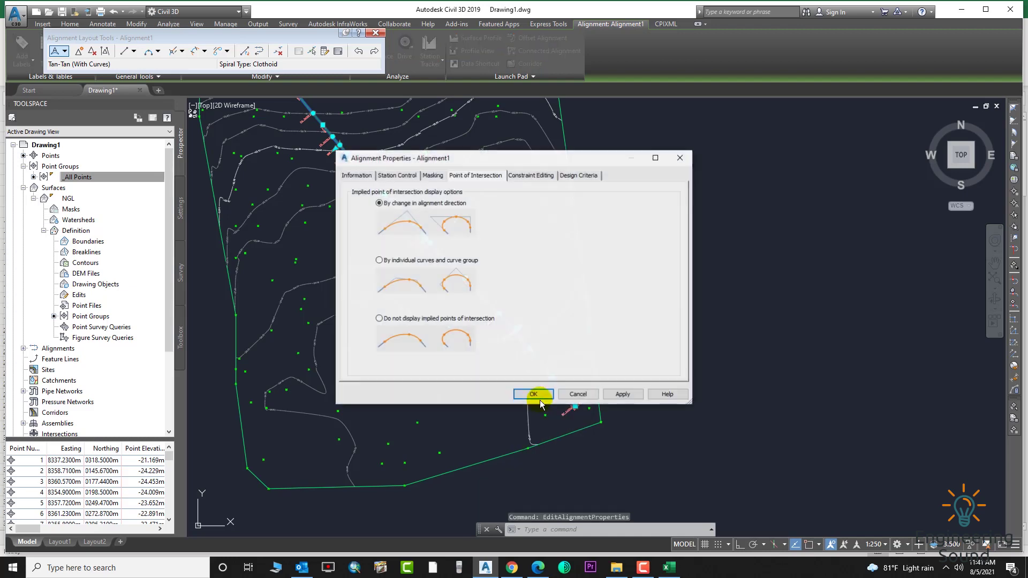
left_click(431, 176)
left_click(396, 175)
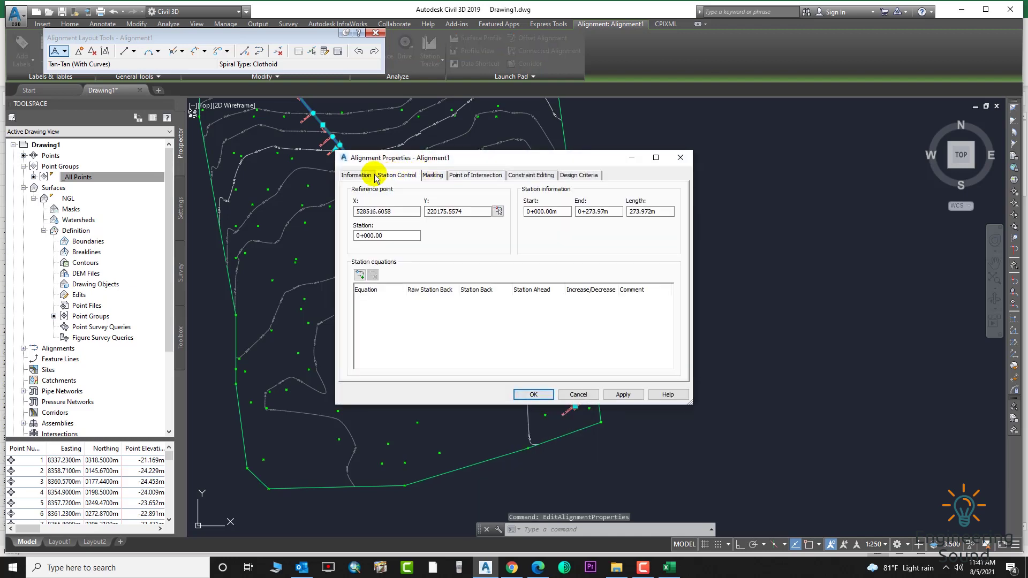
left_click(360, 176)
left_click(531, 177)
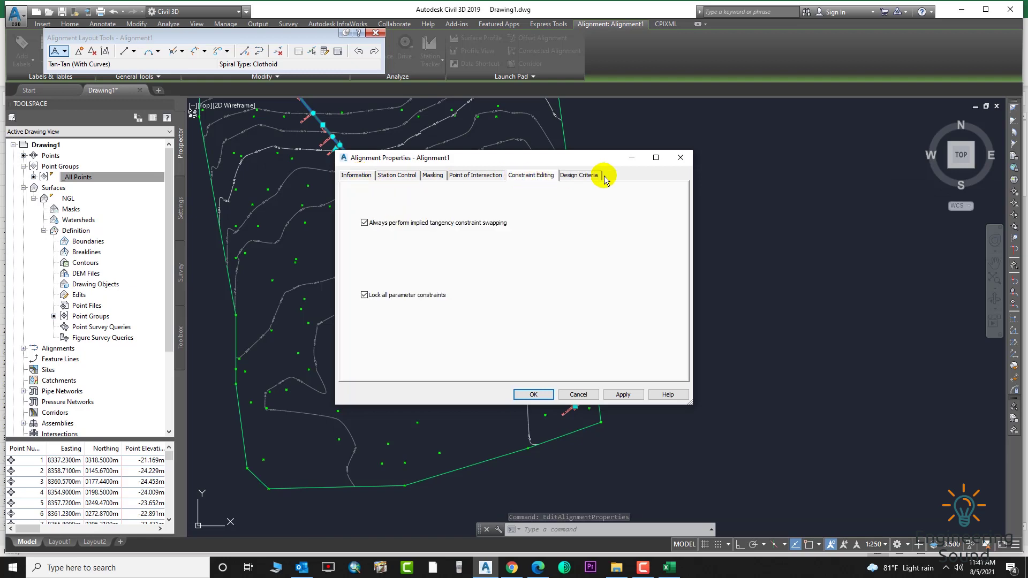
left_click(680, 158)
Review the design, marker and display settings of the alignment's Proposed style, and close it without changes
right_click(476, 293)
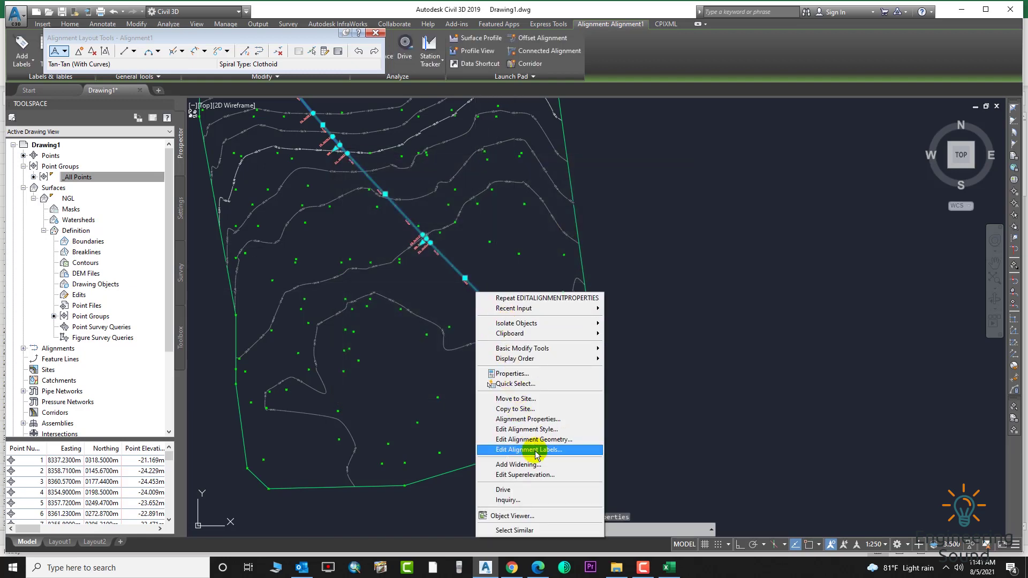
left_click(547, 431)
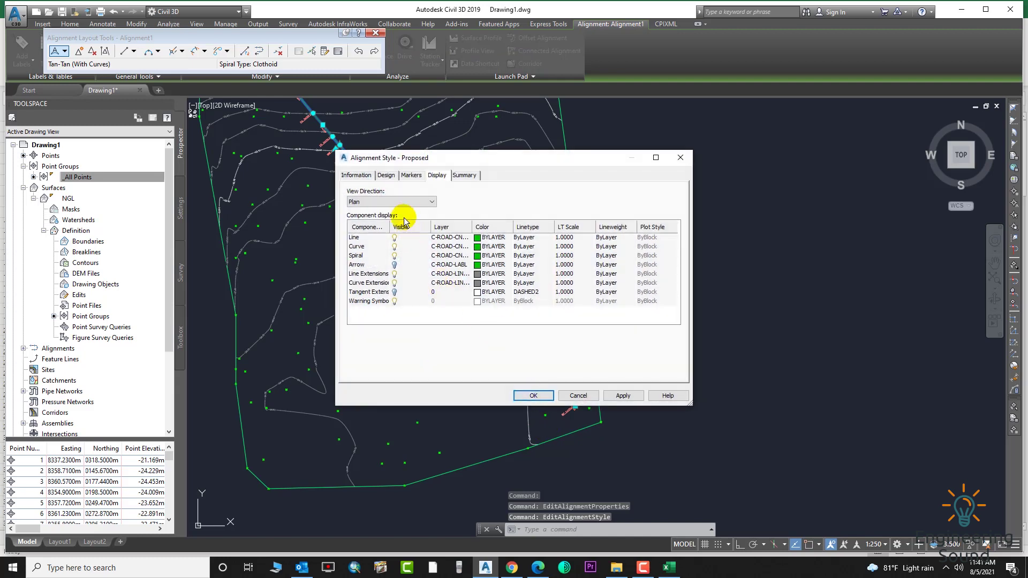
left_click(386, 175)
left_click(356, 175)
left_click(412, 175)
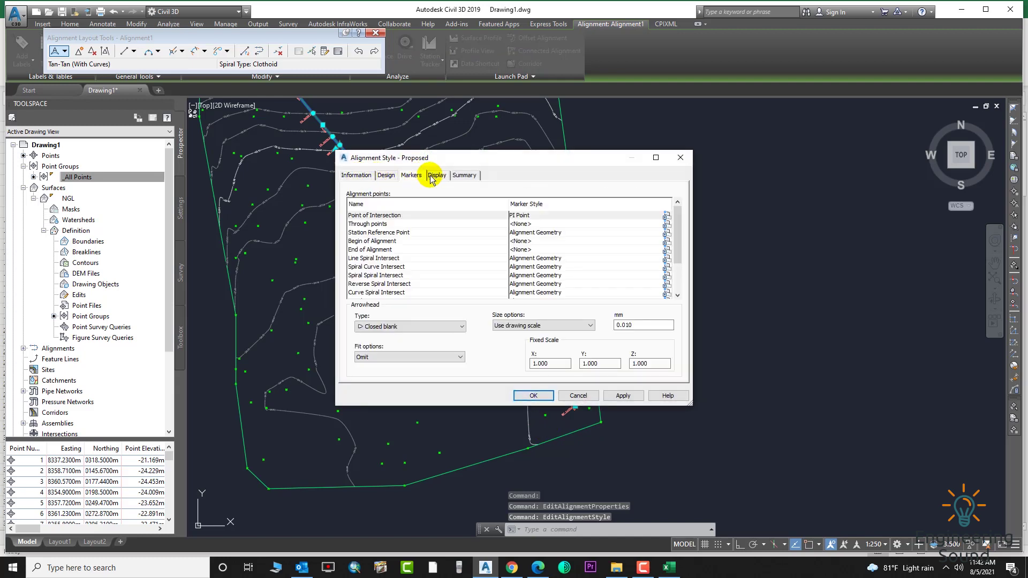
left_click(437, 176)
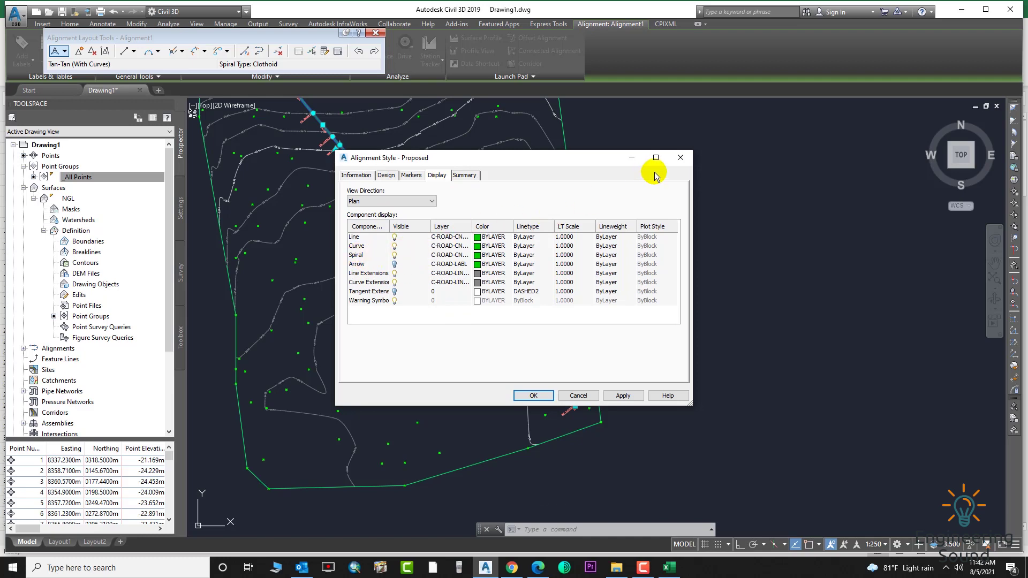
left_click(682, 157)
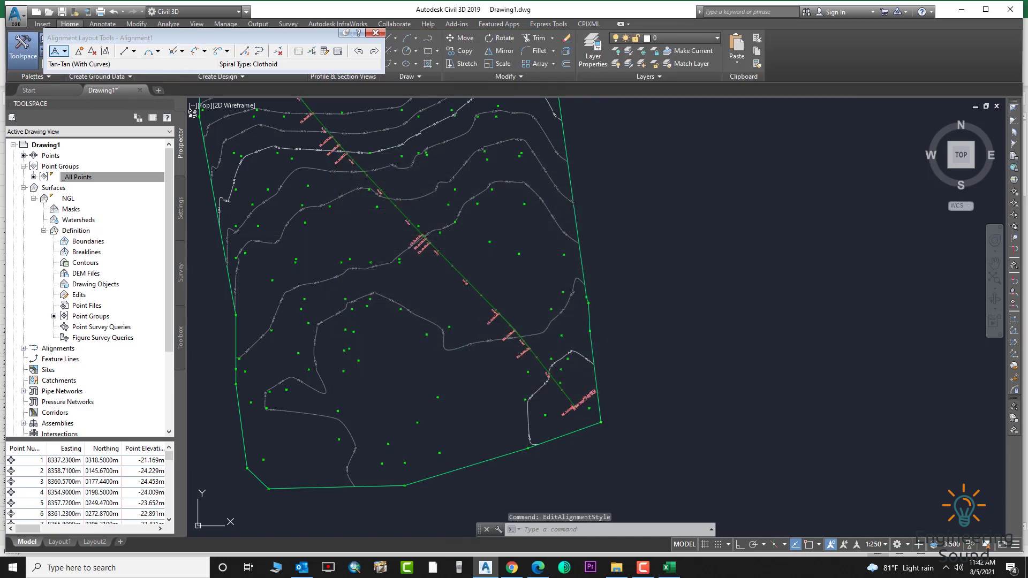
Open the alignment's geometry for editing, review the available line and spiral-curve layout options, and close the layout tools
right_click(456, 271)
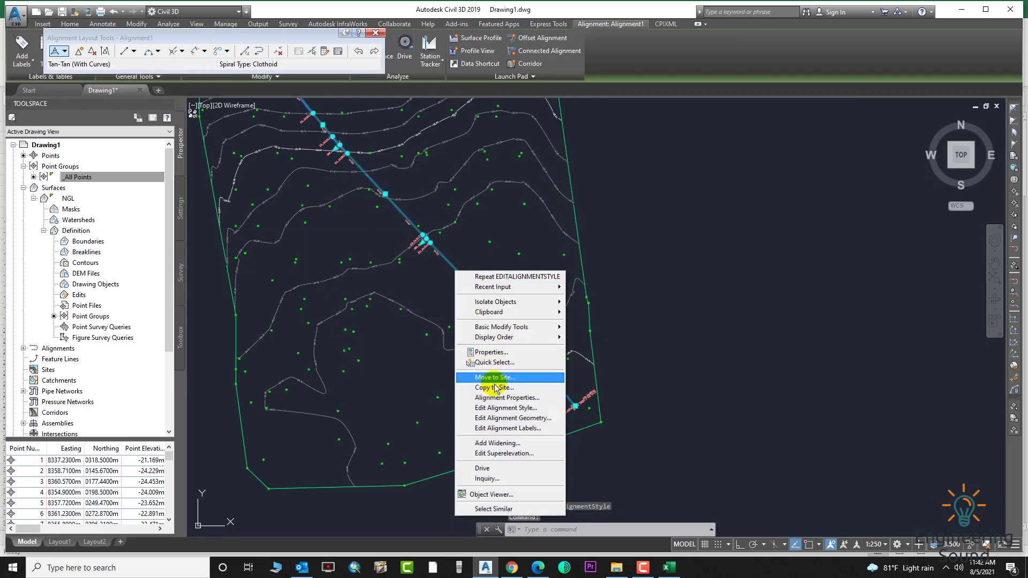
left_click(526, 422)
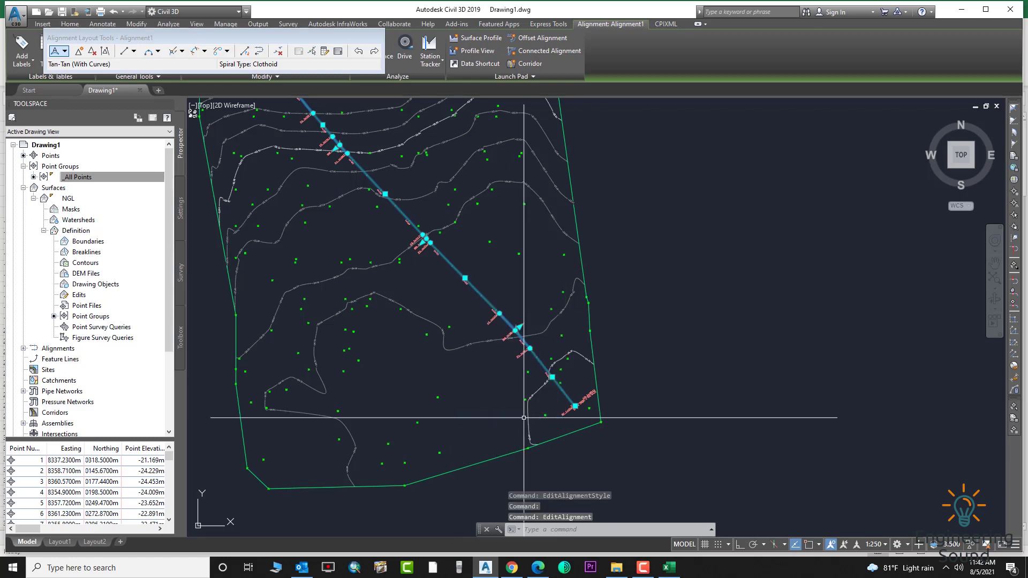
left_click(134, 51)
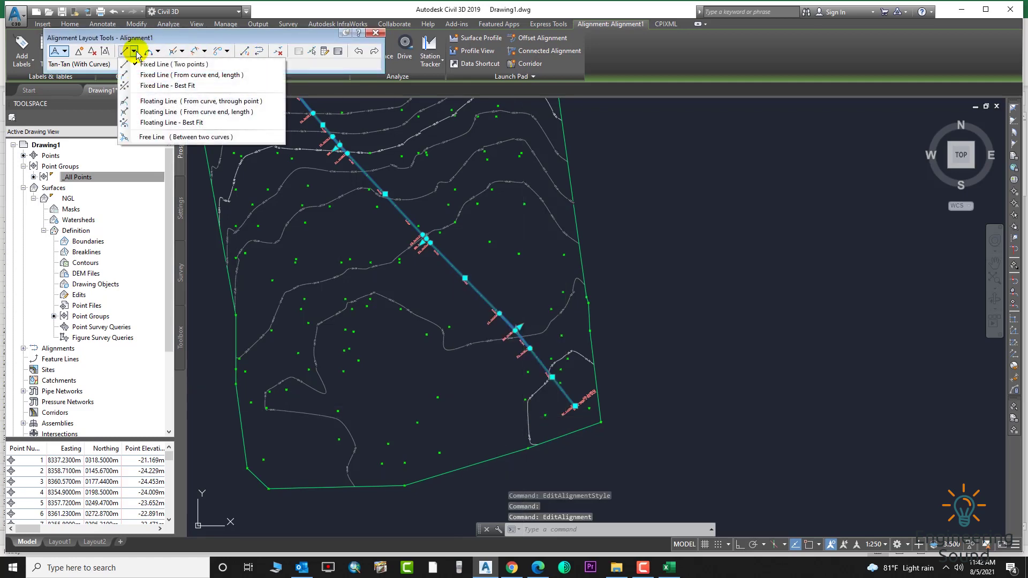
left_click(204, 52)
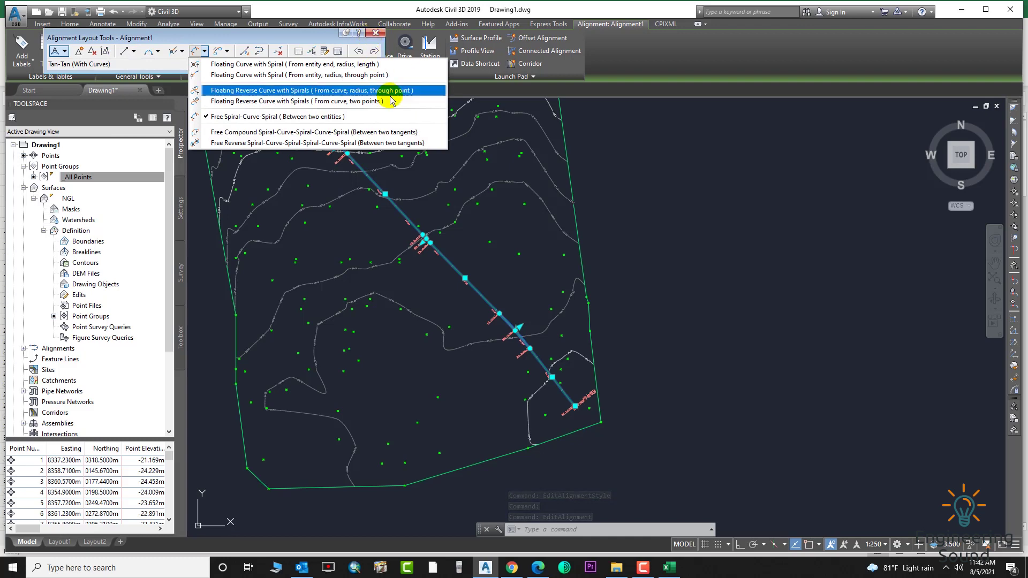
left_click(376, 33)
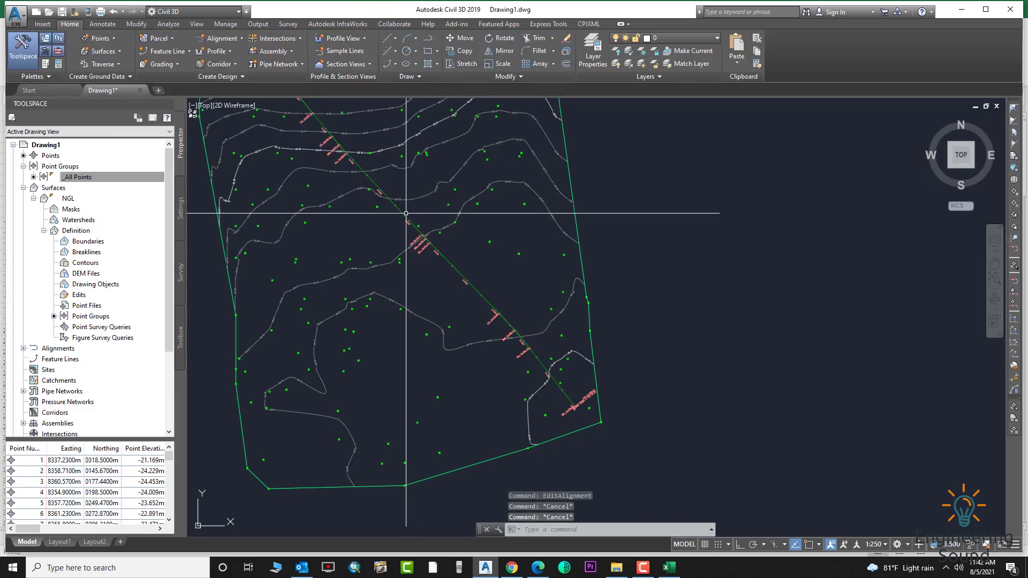
Review the label types and increments in Alignment1's label settings, close them without changes, and inspect the station labels along the line
right_click(406, 215)
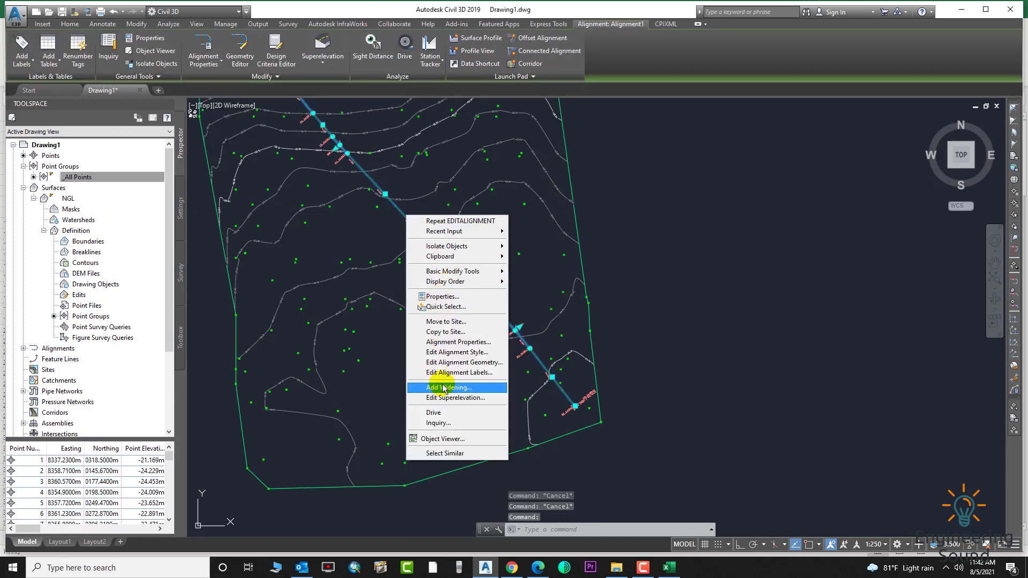
left_click(468, 373)
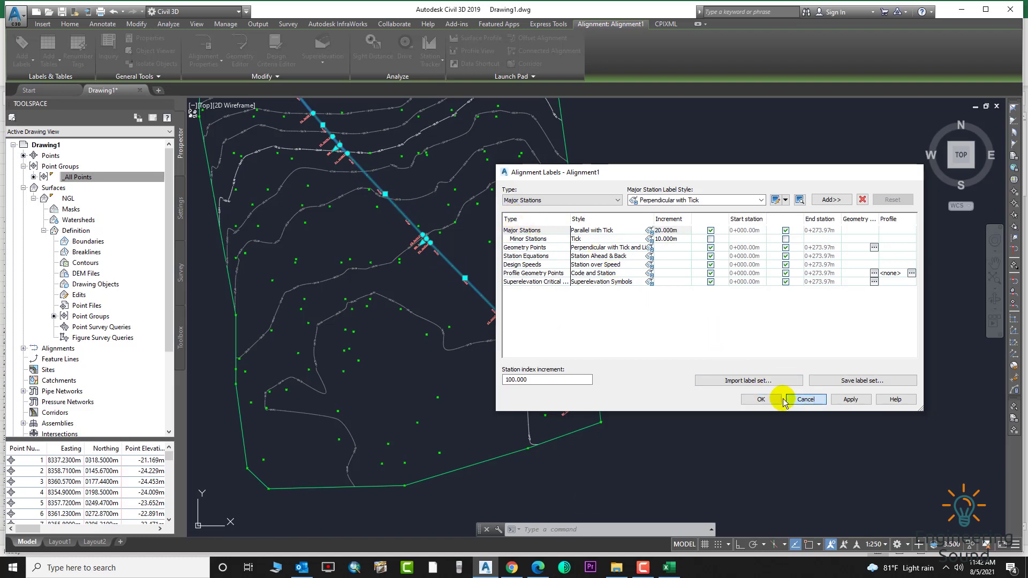
left_click(817, 403)
scroll(560, 322, "up", 5)
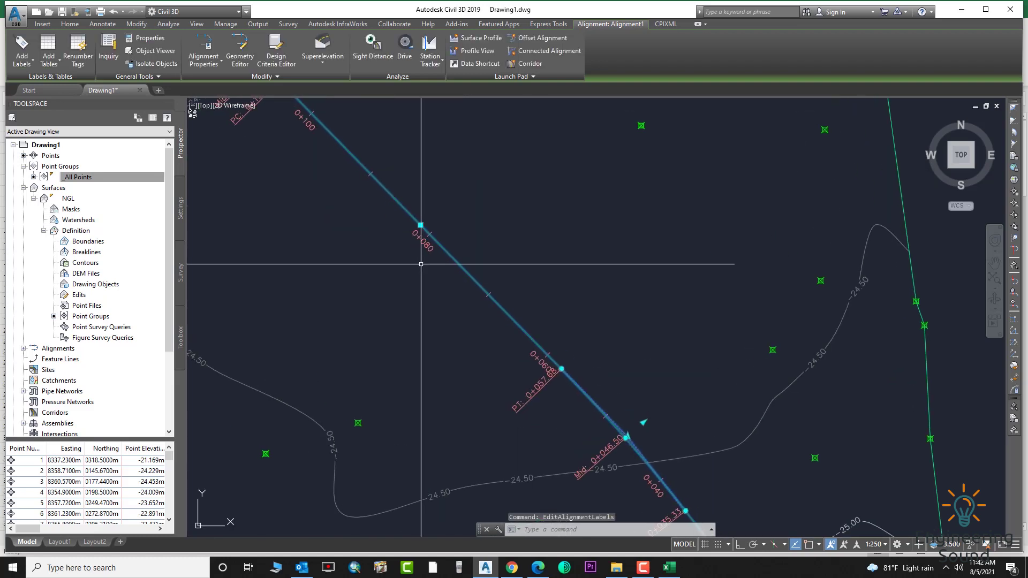
middle_click_drag(326, 199, 373, 215)
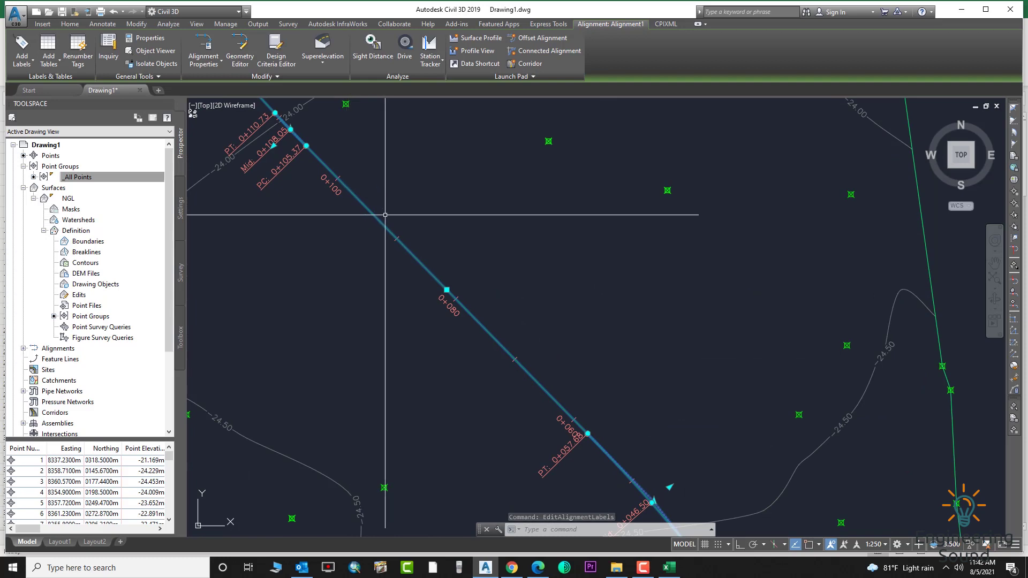
Set Alignment1's major station label increment to 10 m and its minor station increment to 5 m
right_click(381, 222)
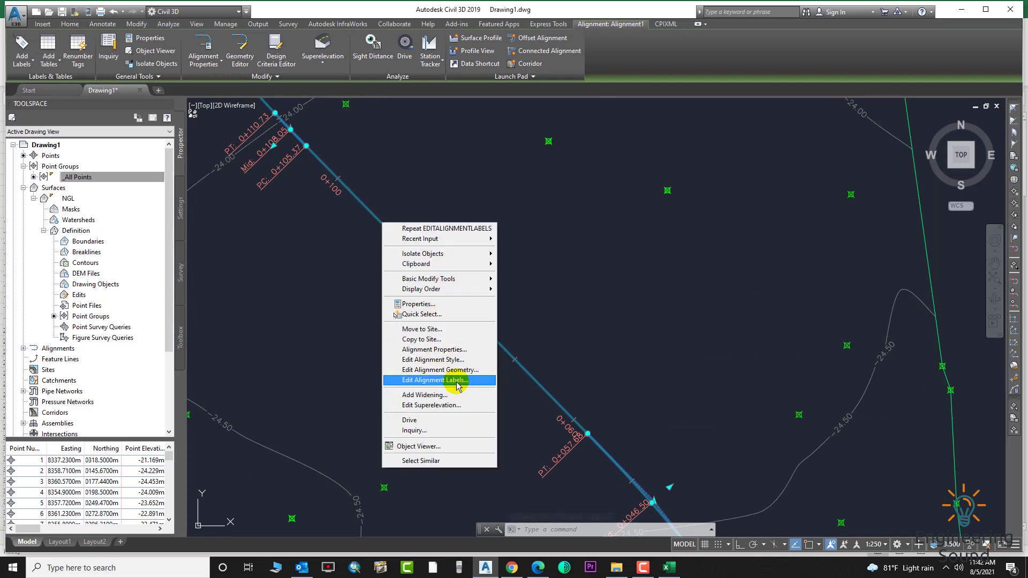
left_click(458, 380)
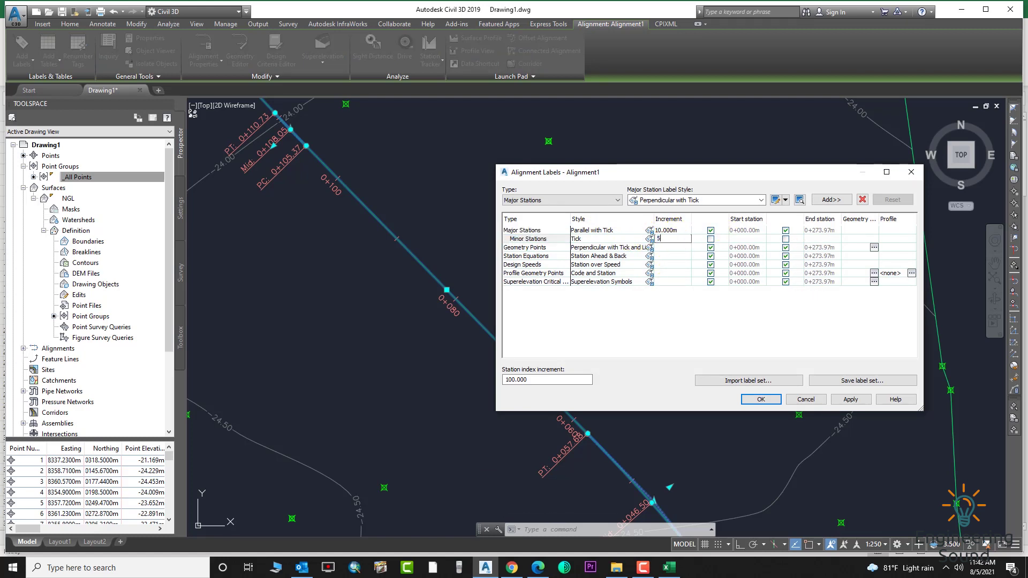
left_click(855, 399)
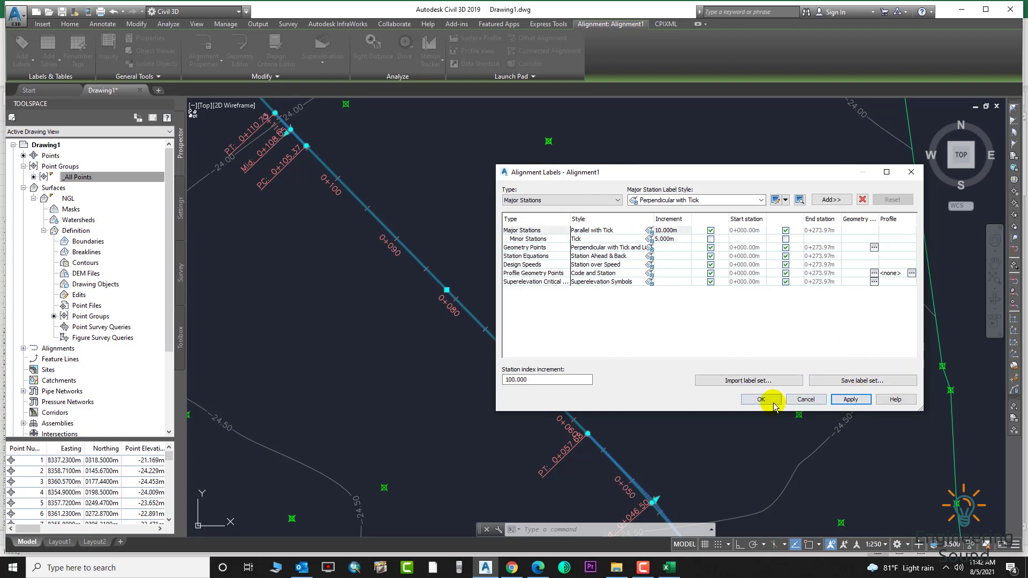
left_click(762, 399)
middle_click_drag(375, 274, 405, 299)
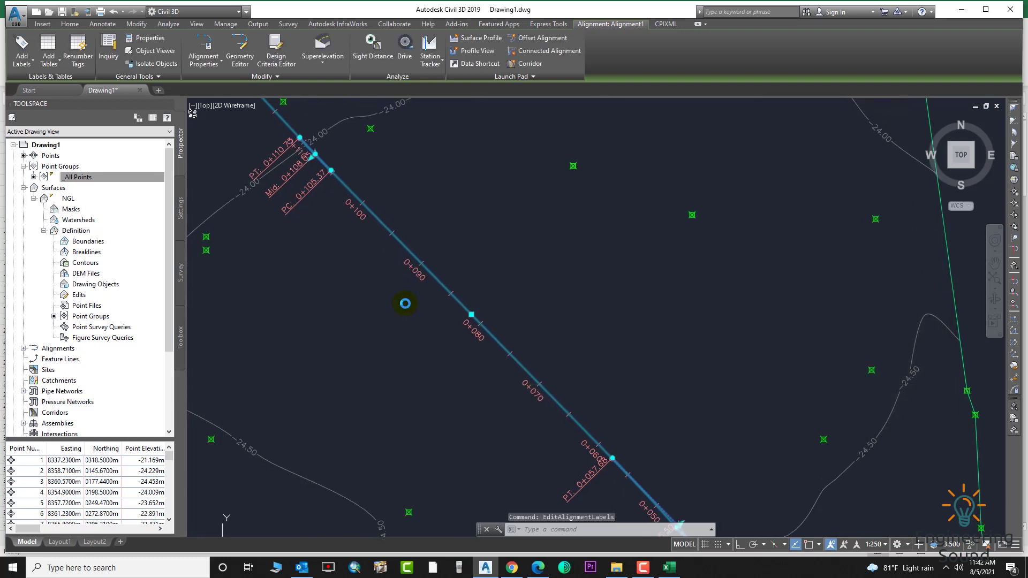
Set Alignment1's major station label increment to 5 m, then check the labels along the alignment
right_click(441, 277)
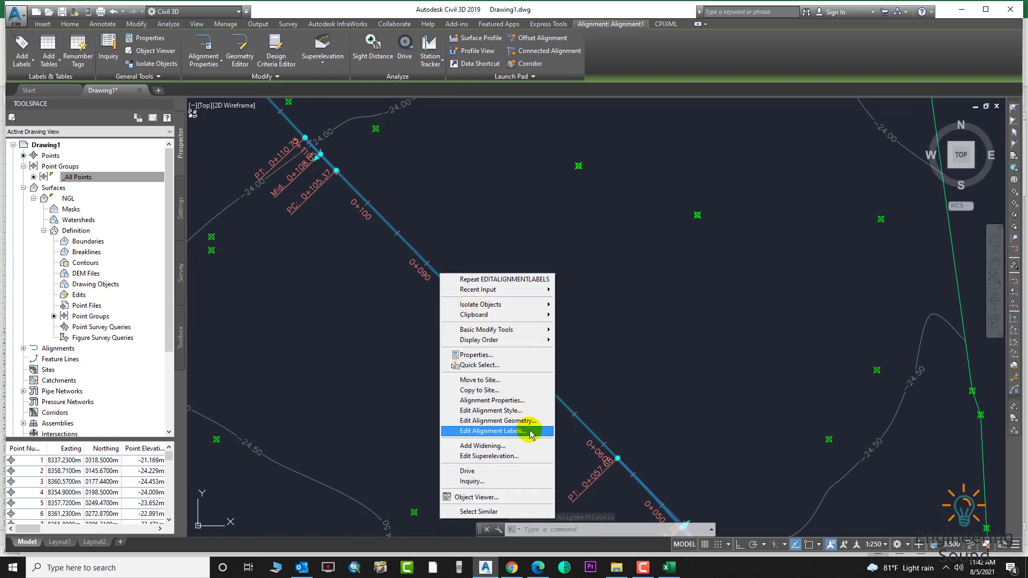
left_click(532, 431)
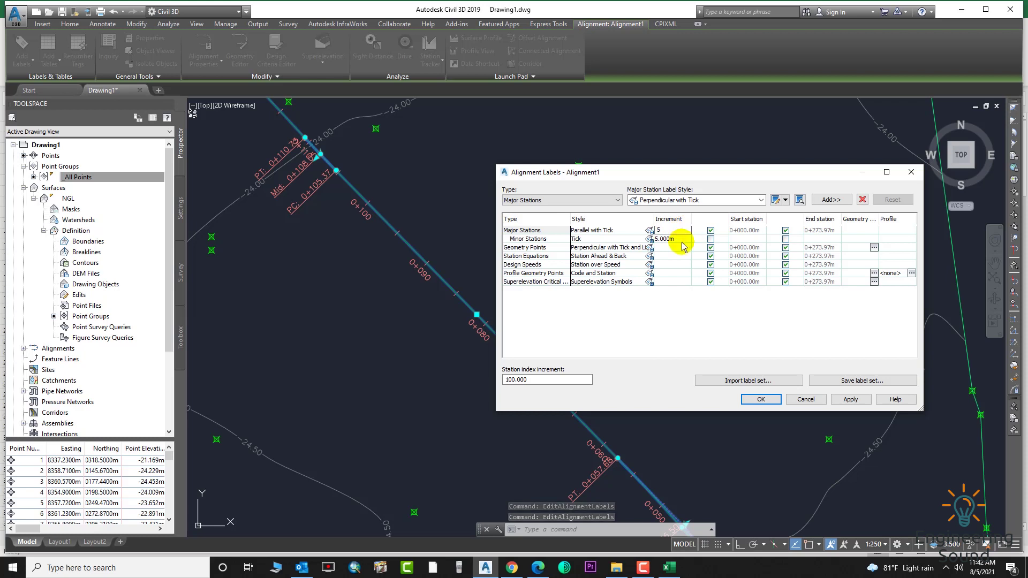
left_click(684, 241)
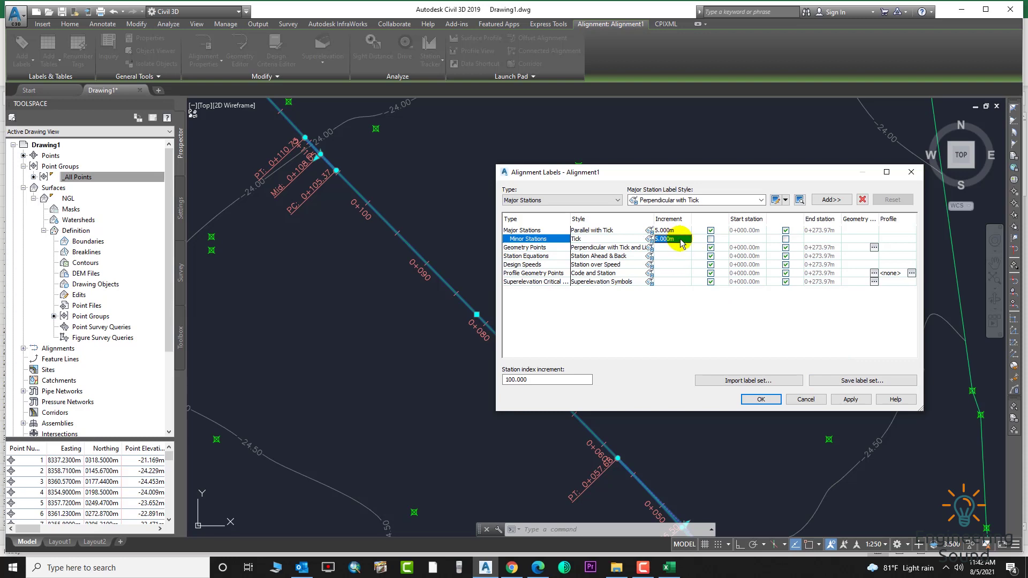
left_click(857, 401)
left_click(761, 399)
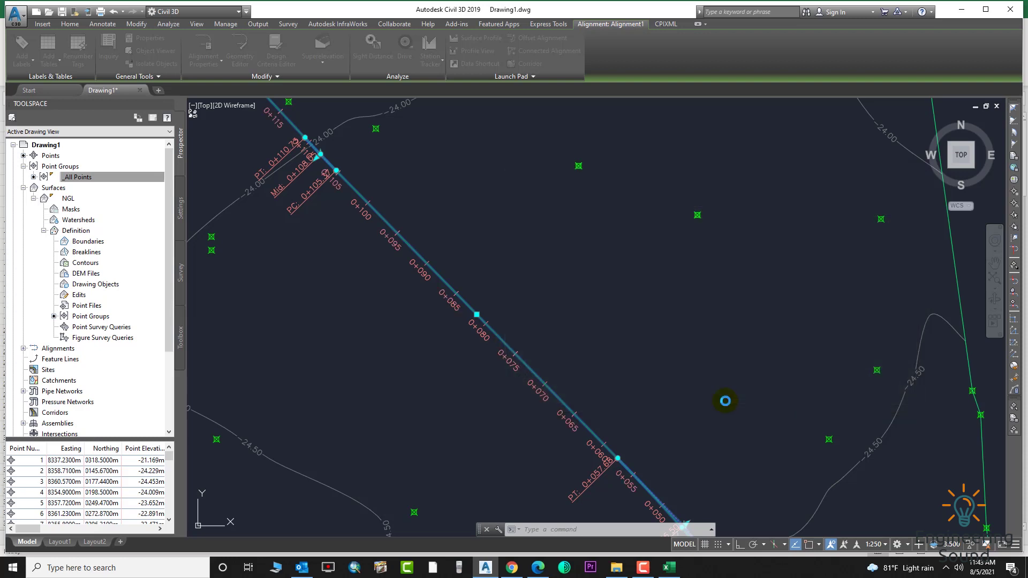
scroll(487, 340, "down", 5)
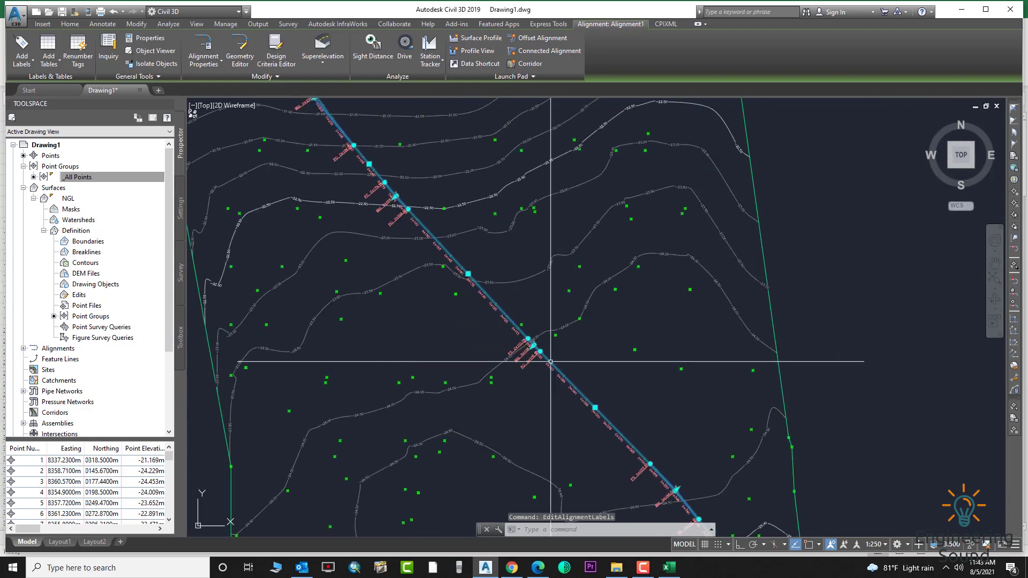
key("Escape")
Set Alignment1's major station label increment to 20 m and deselect the alignment
scroll(469, 267, "up", 6)
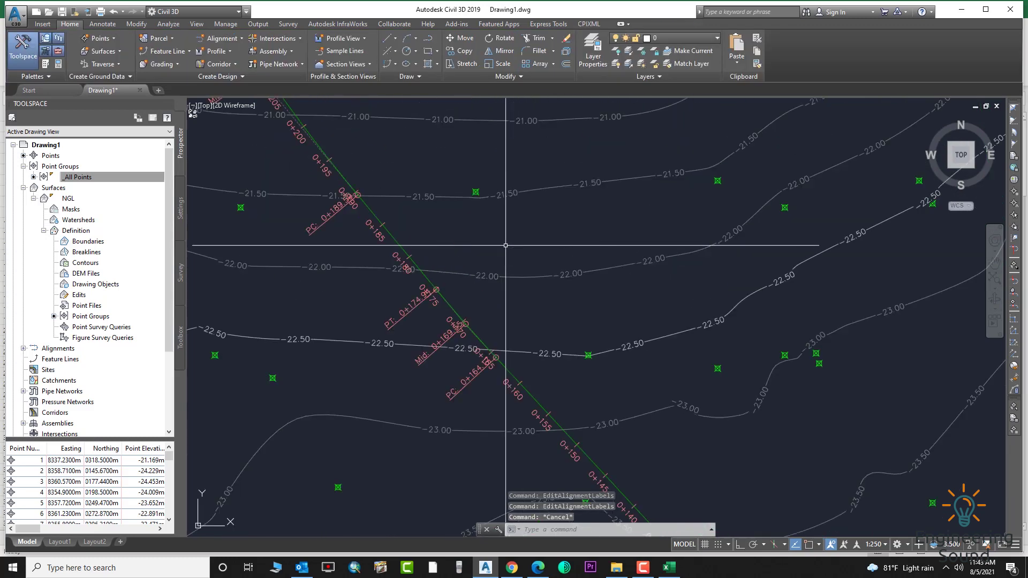
left_click(491, 294)
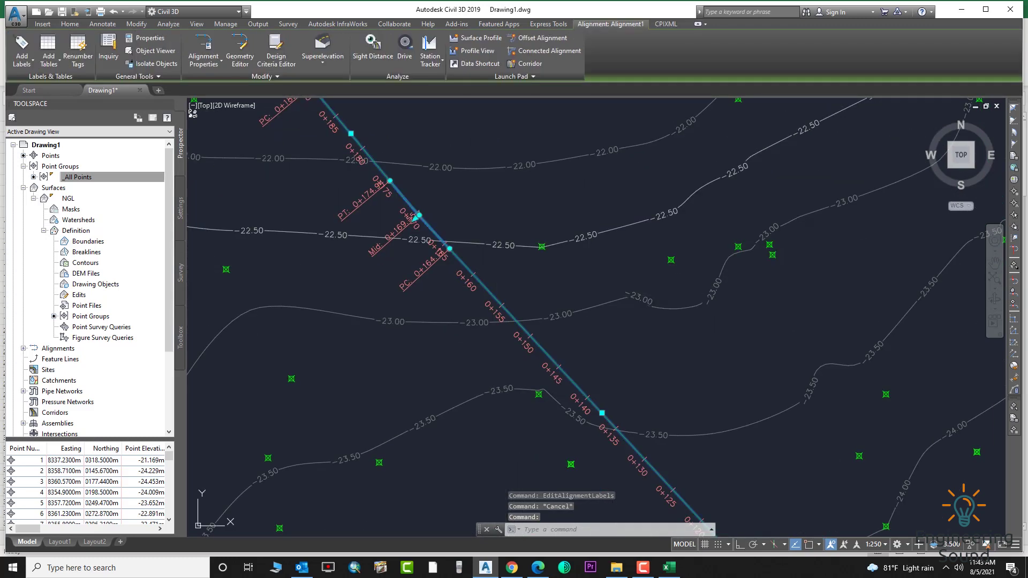
right_click(493, 295)
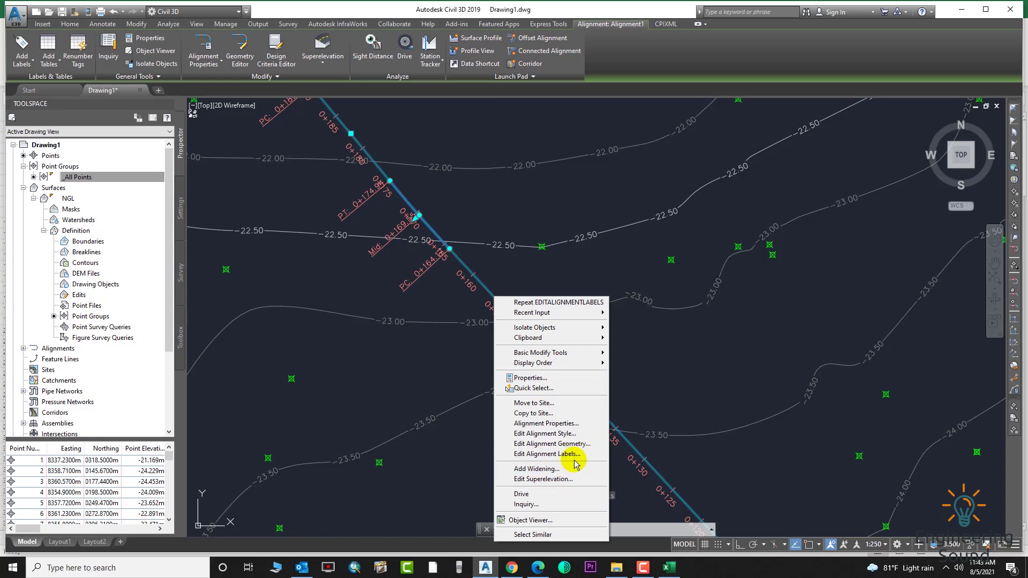
left_click(547, 454)
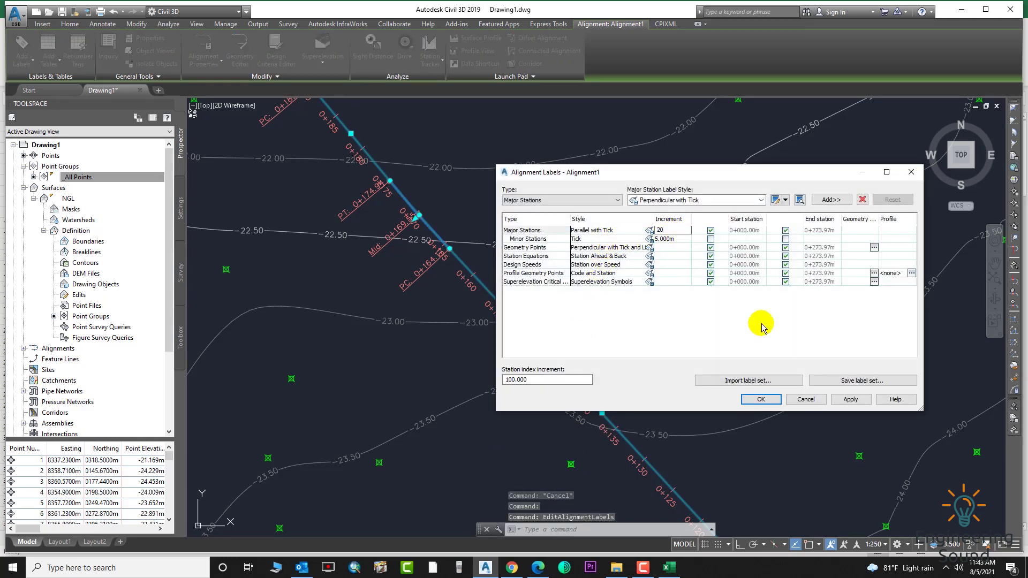
left_click(759, 399)
scroll(505, 313, "down", 3)
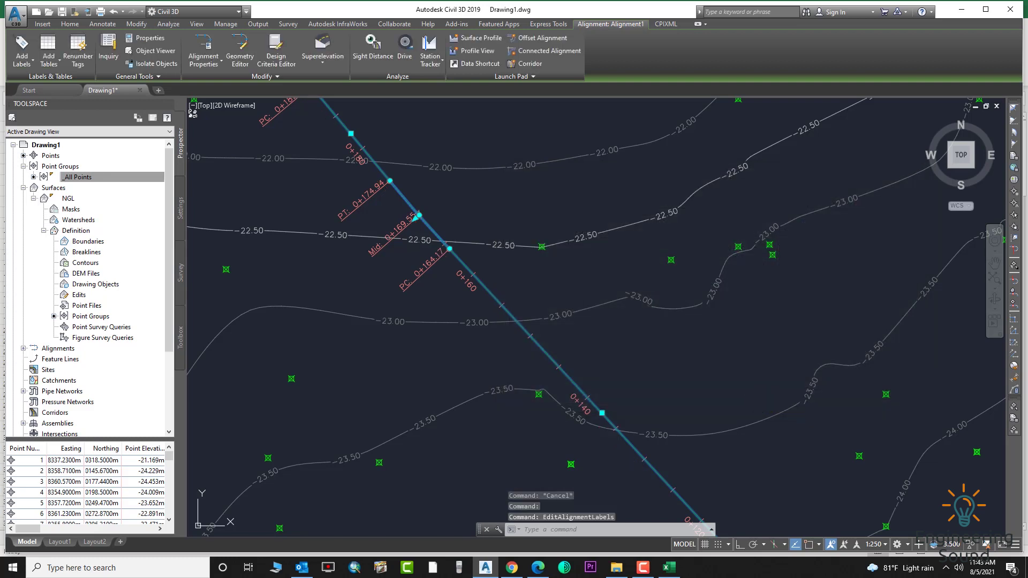
key("Escape")
middle_click_drag(461, 265, 525, 297)
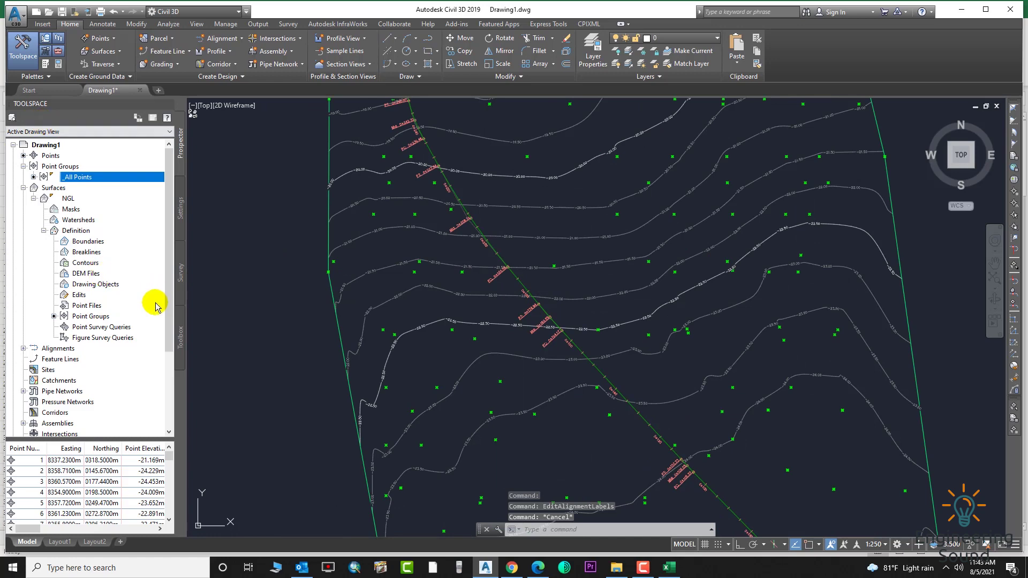
Show the alignment reports available in the toolbox's Reports Manager
left_click(182, 343)
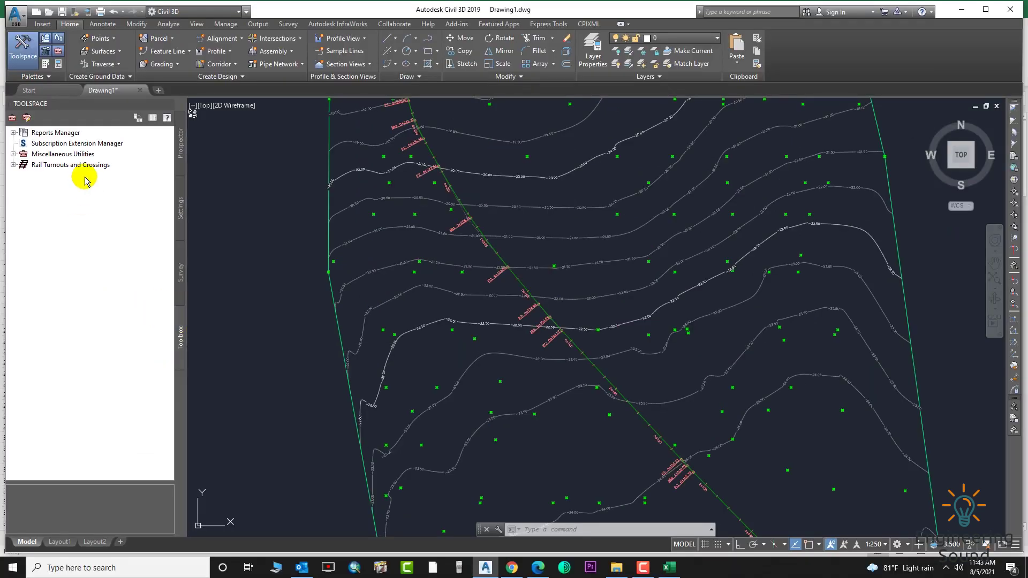
left_click(14, 132)
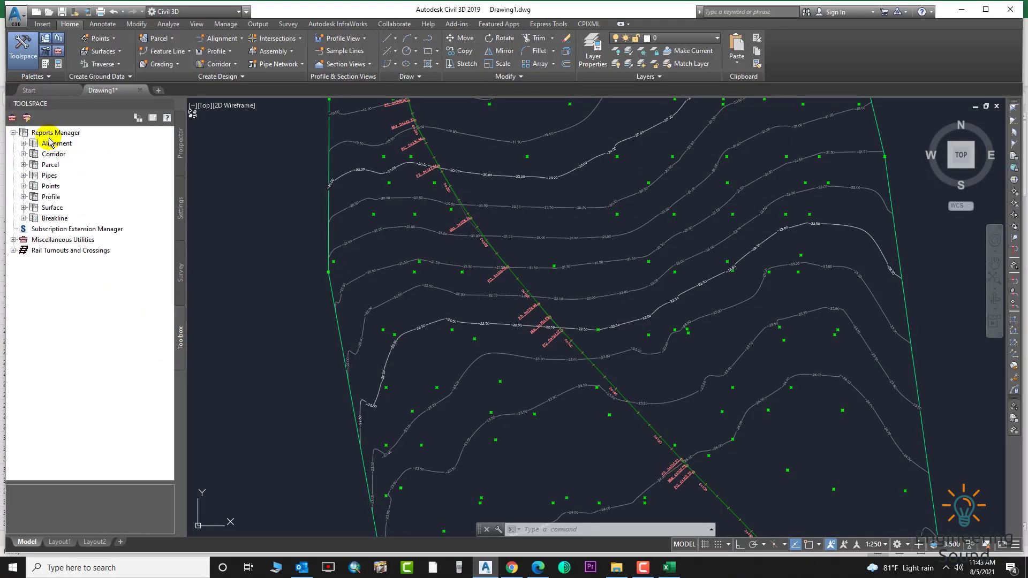
left_click(23, 144)
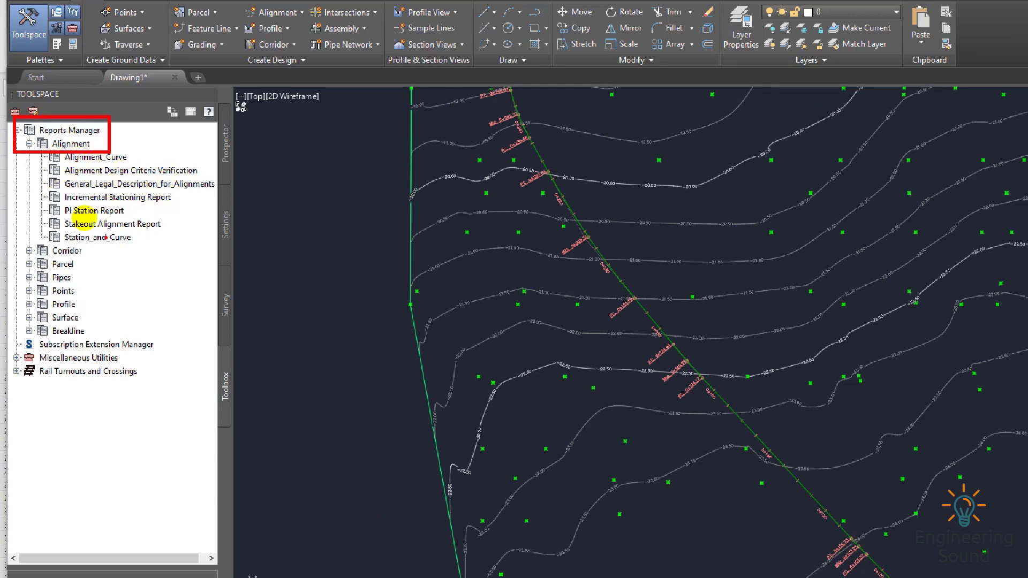
key("super")
key("Escape")
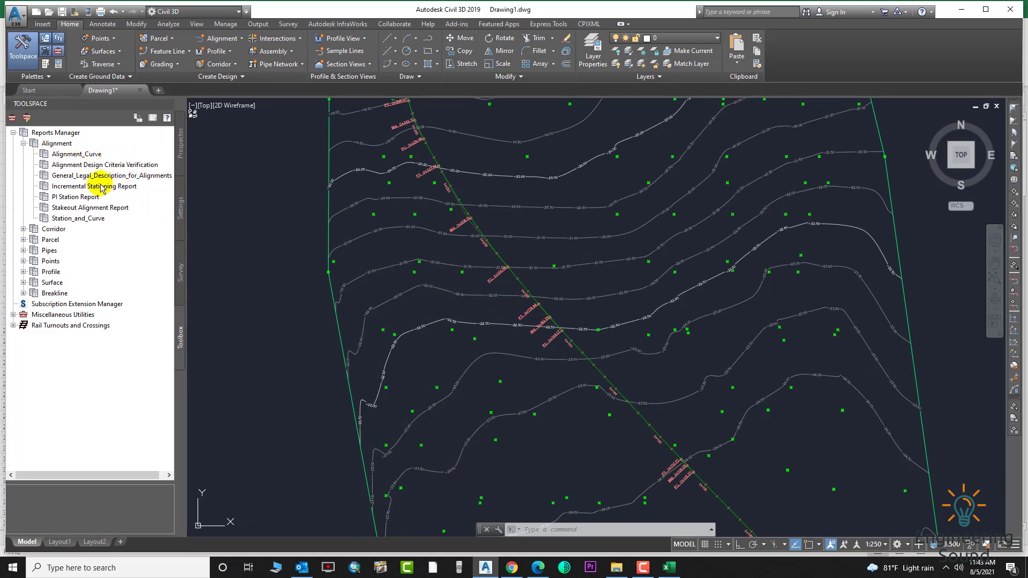
Try to create a Stakeout Alignment Report for Alignment1, picking the occupied point in the drawing, and cancel the point selection
right_click(84, 209)
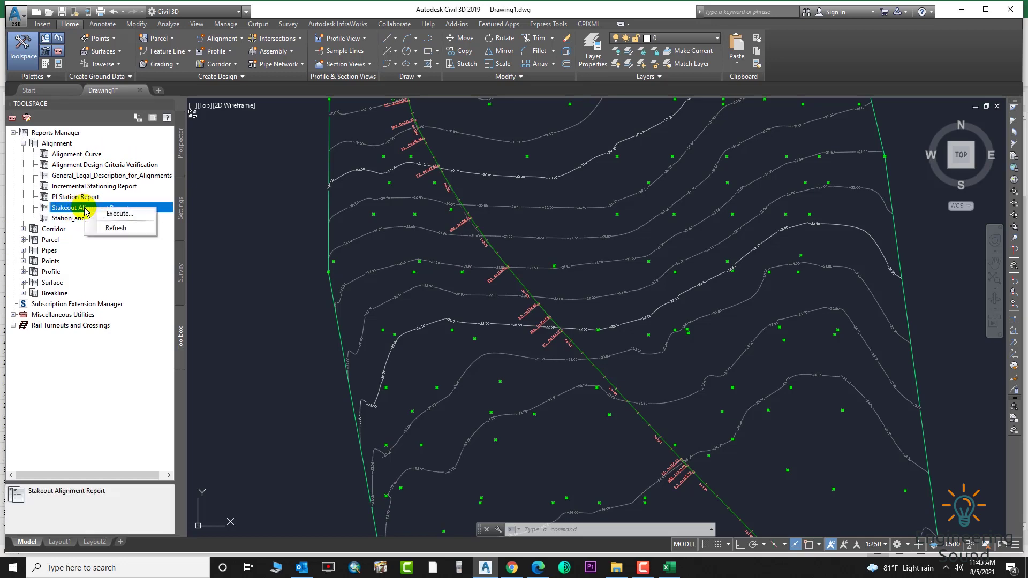
left_click(129, 216)
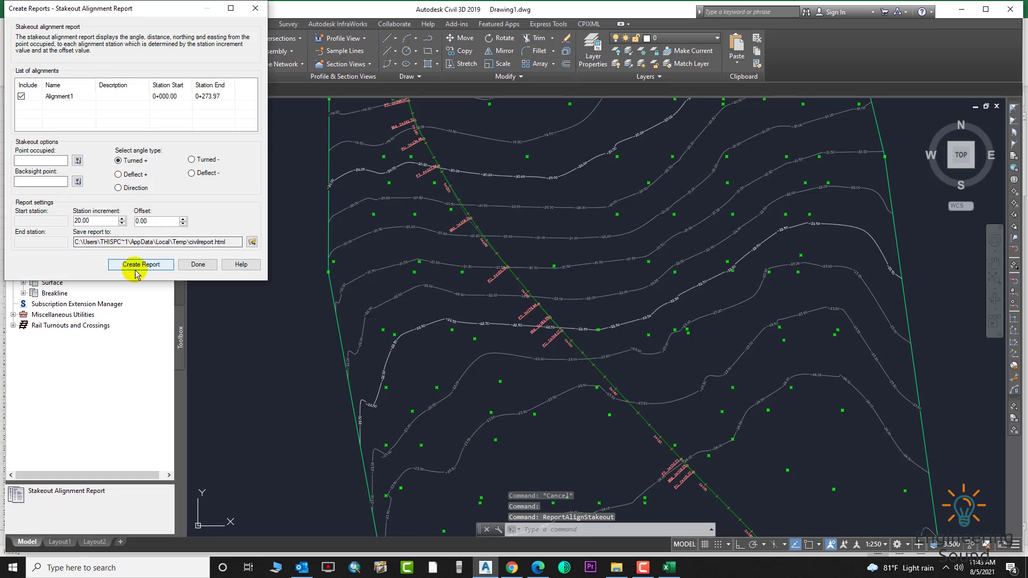
left_click(142, 265)
left_click(208, 161)
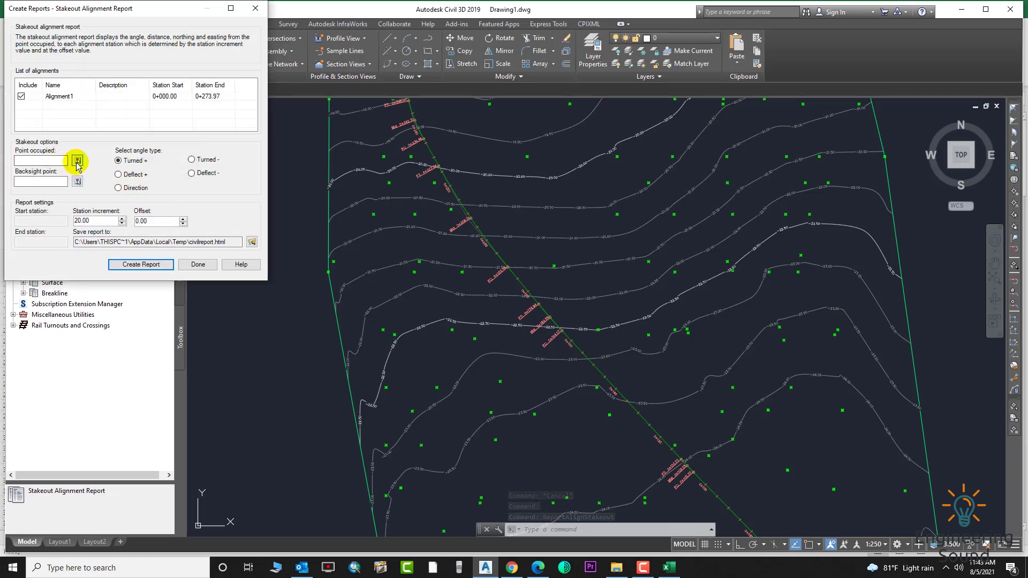
left_click(78, 161)
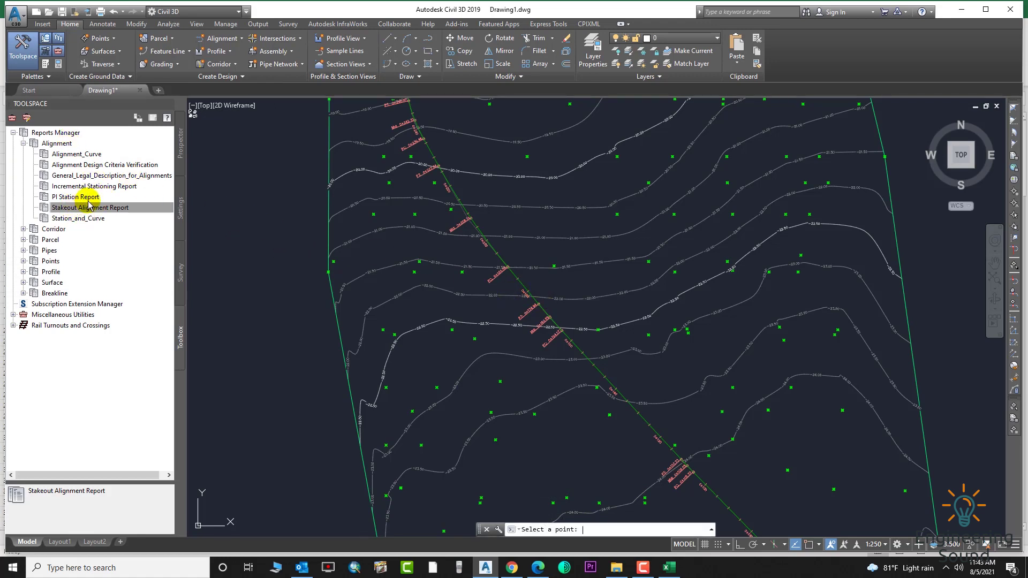
left_click(496, 255)
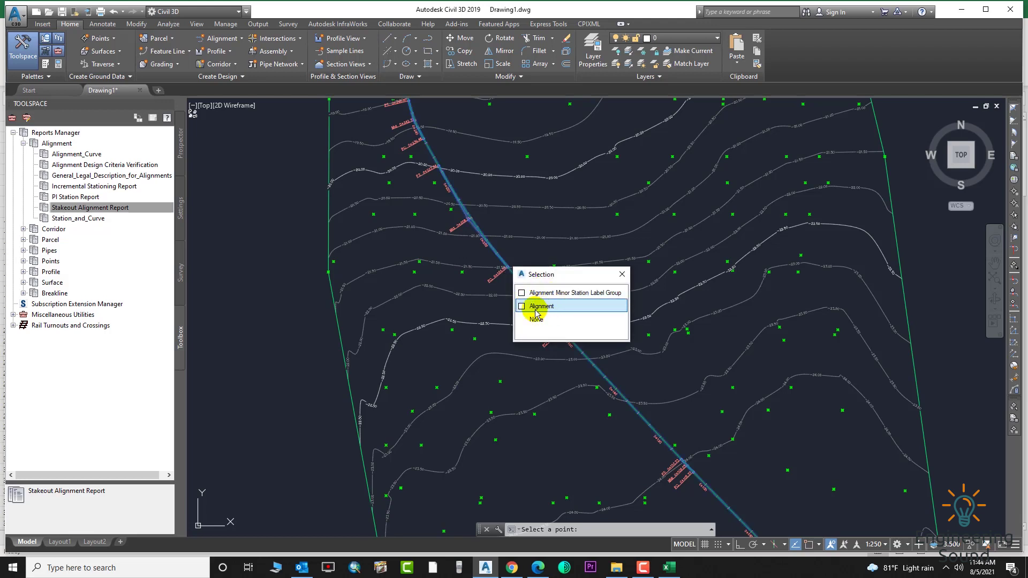
left_click(621, 275)
left_click(86, 209)
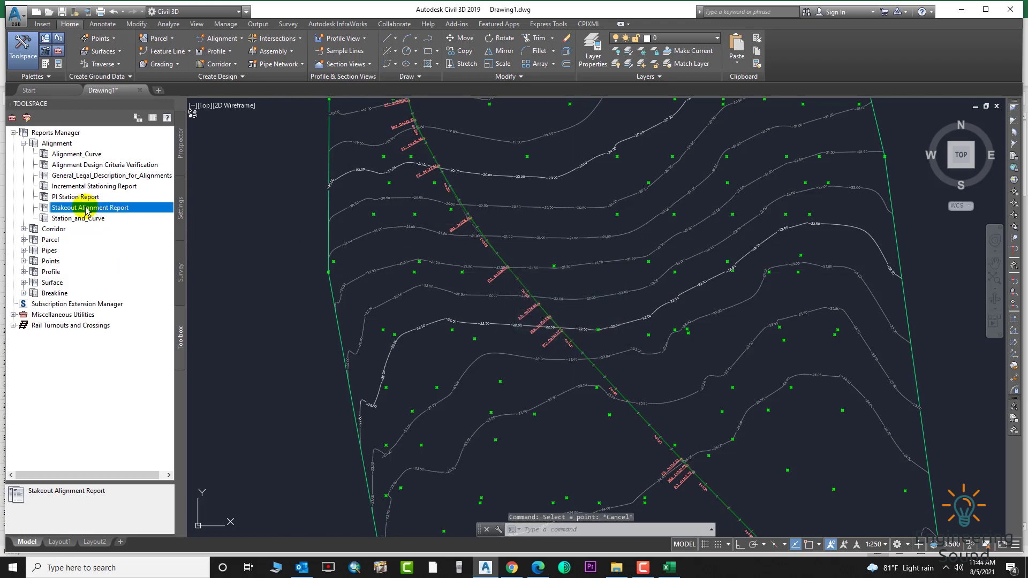
left_click(78, 198)
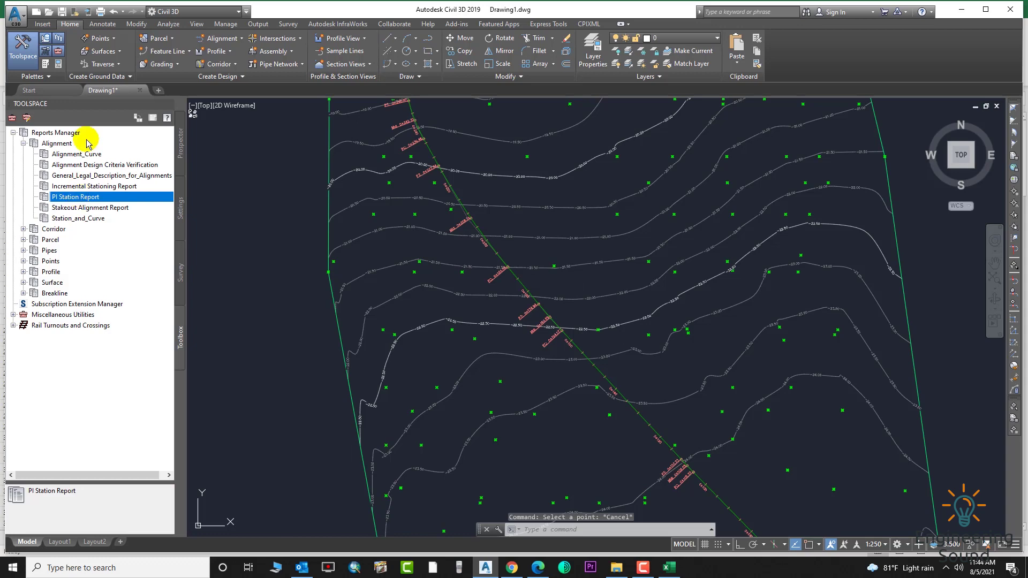
Run the Alignment_Curve report with all listed objects included and save it to the desktop as CivilReport.xls
right_click(83, 155)
left_click(102, 161)
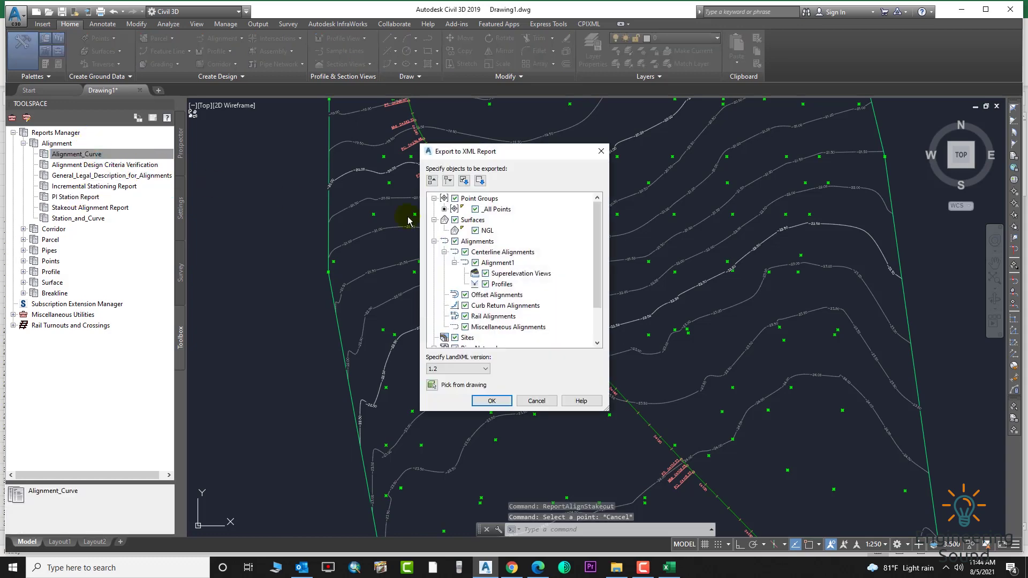
left_click(503, 401)
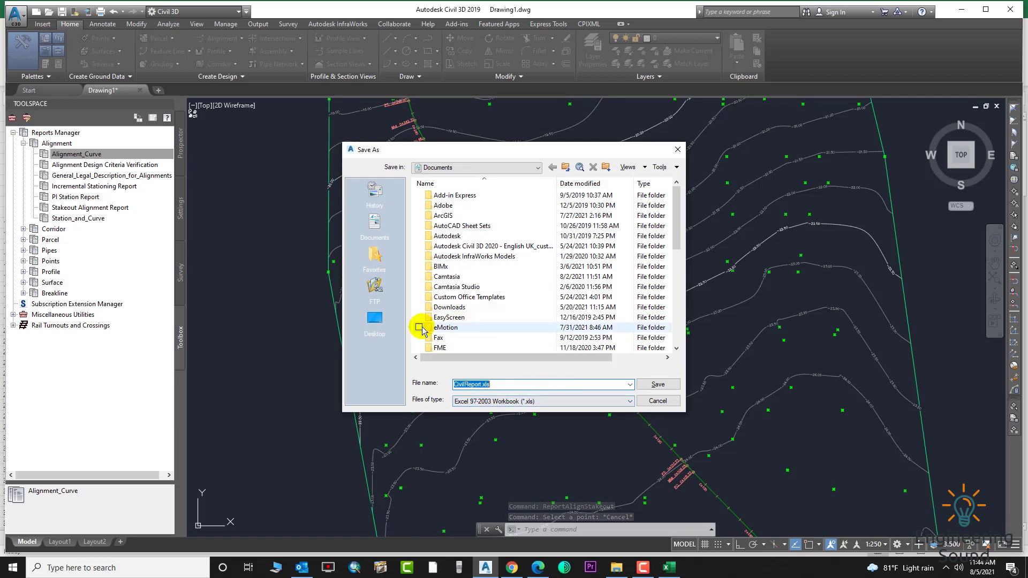
left_click(374, 319)
left_click(651, 391)
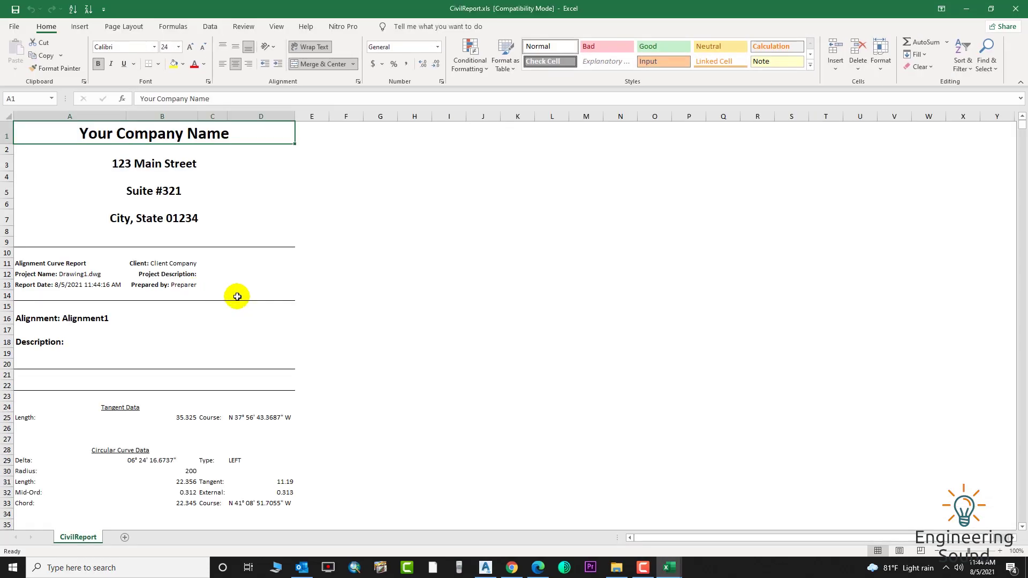
Review the exported alignment curve report in Excel, including its company heading, project details, and tangent and curve data
scroll(252, 268, "down", 3)
scroll(272, 241, "up", 3)
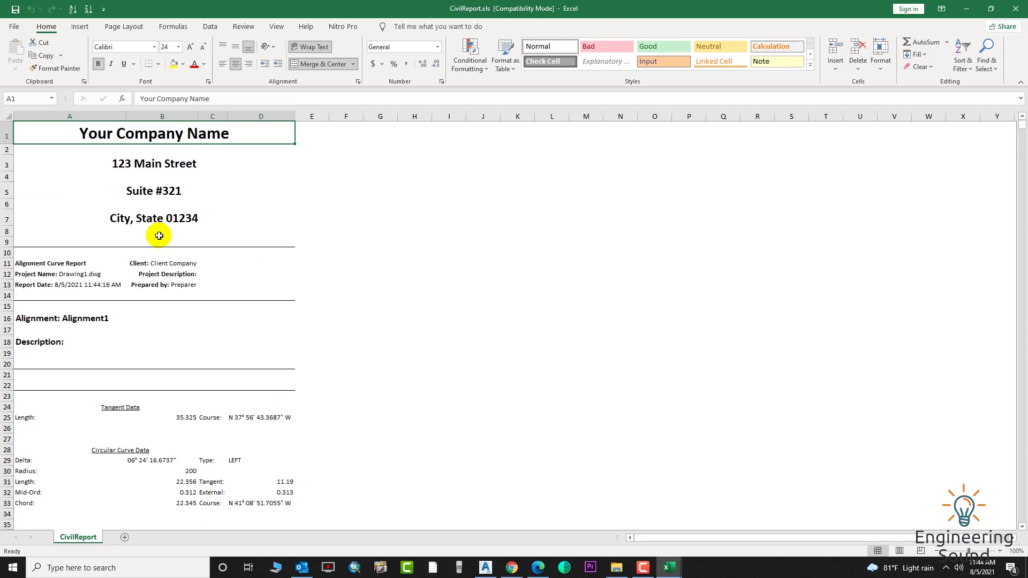
left_click(171, 159)
left_click(229, 134)
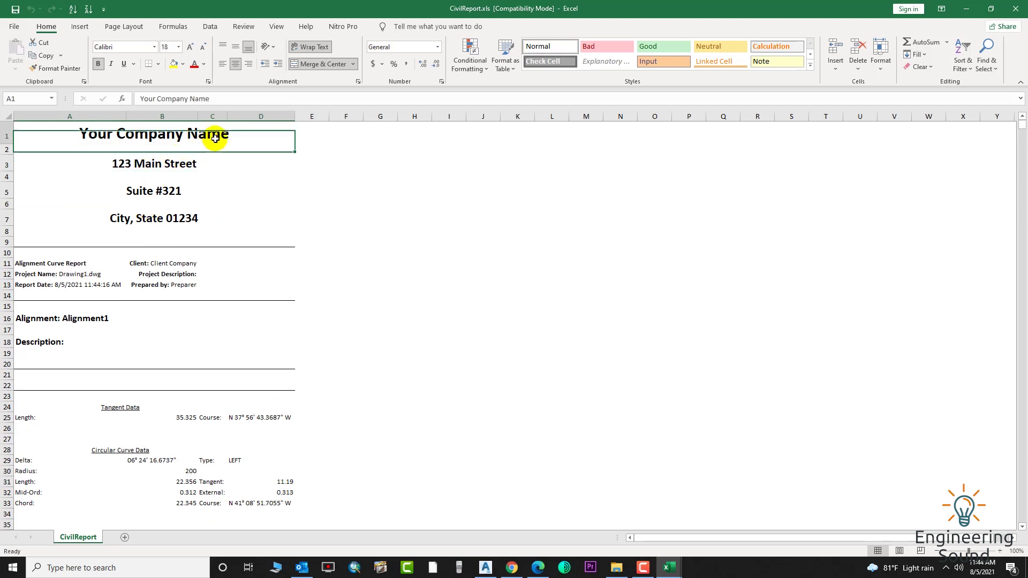
left_click(187, 180)
left_click(175, 221)
left_click(177, 253)
left_click(209, 297)
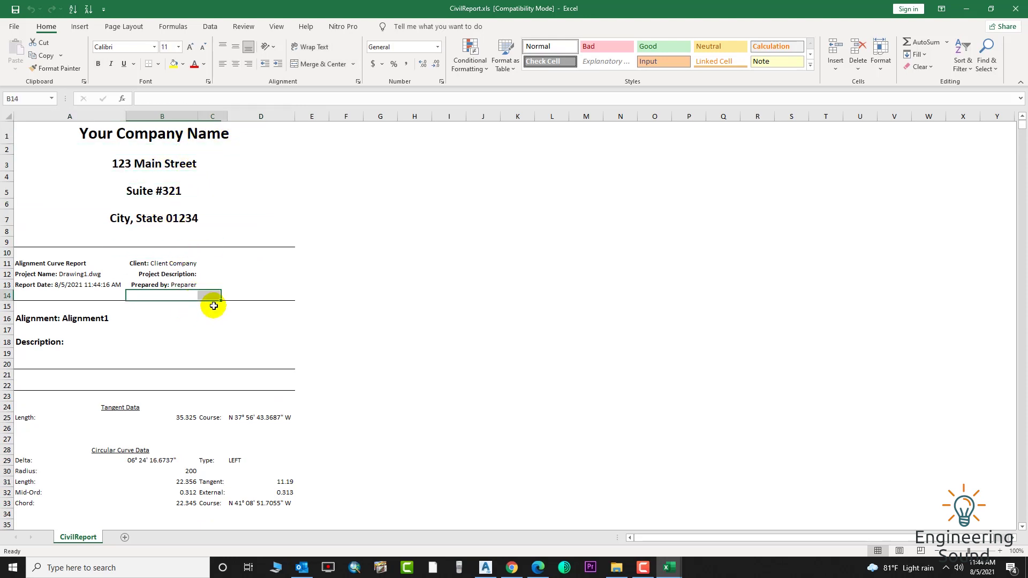
scroll(230, 321, "down", 6)
scroll(31, 179, "up", 6)
Put an outside border around the entire alignment curve report, from A1 down to row 86 in column D
left_click_drag(46, 140, 275, 510)
left_click(158, 69)
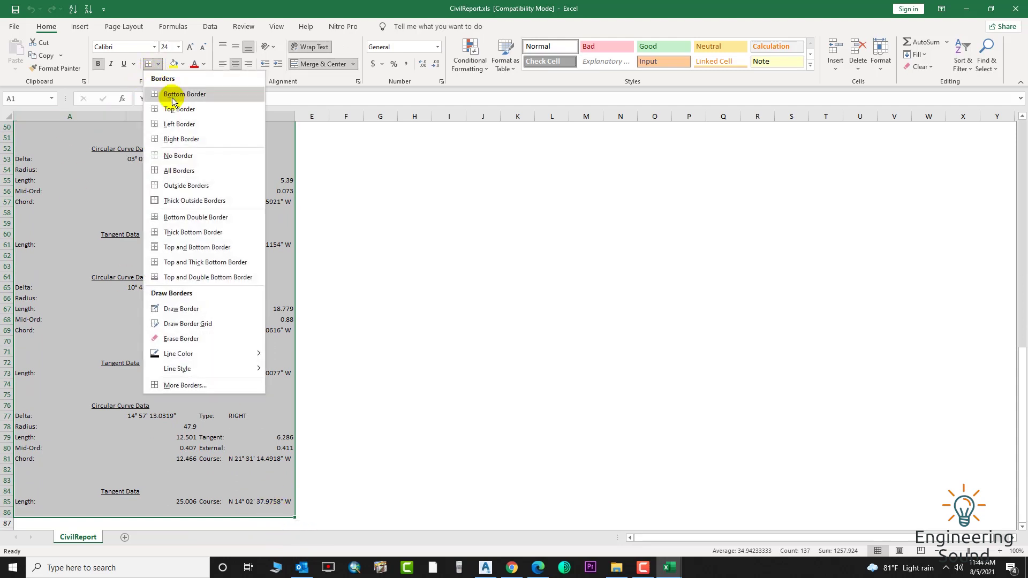
left_click(177, 172)
scroll(266, 218, "up", 16)
left_click(344, 239)
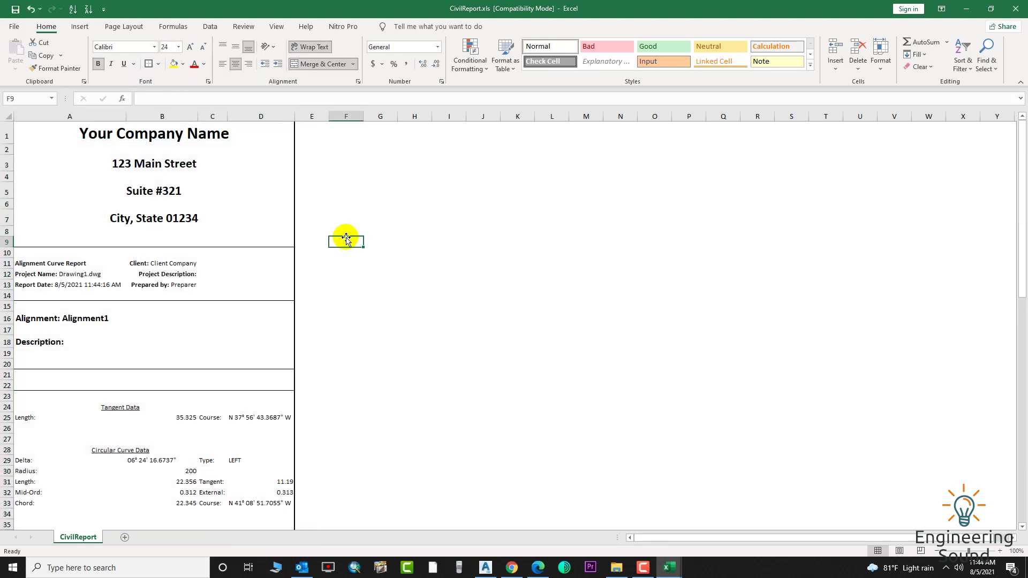
scroll(168, 182, "down", 2)
scroll(167, 177, "up", 2)
Fill the company name and address block in rows 1 to 9 with a light orange color
left_click(61, 173)
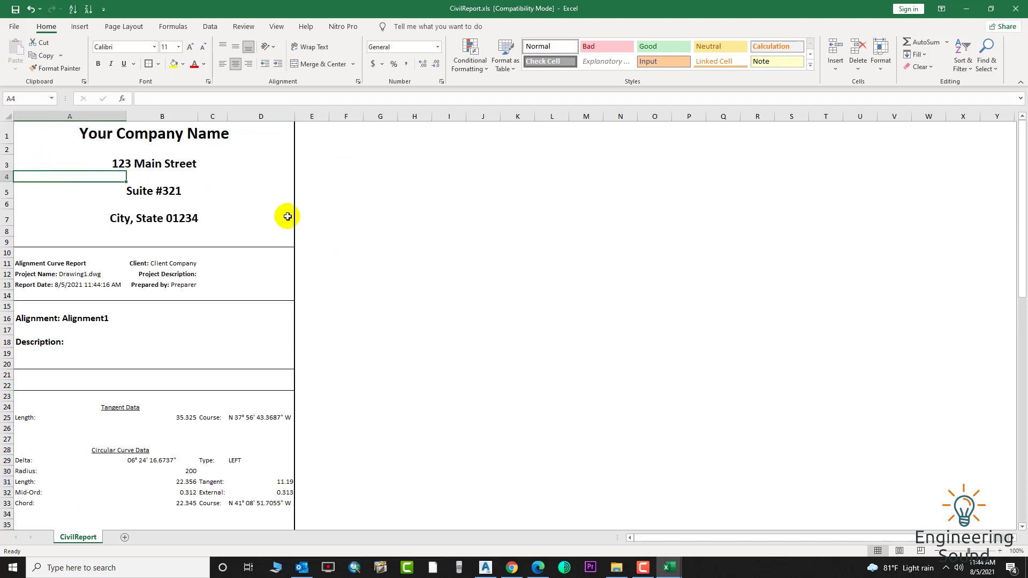
left_click_drag(22, 121, 209, 239)
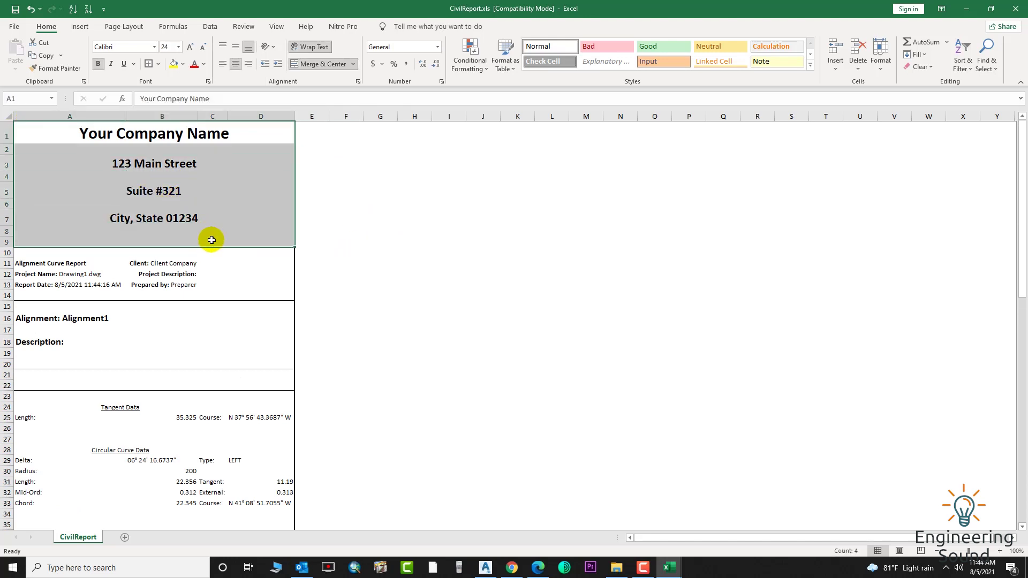
left_click(182, 64)
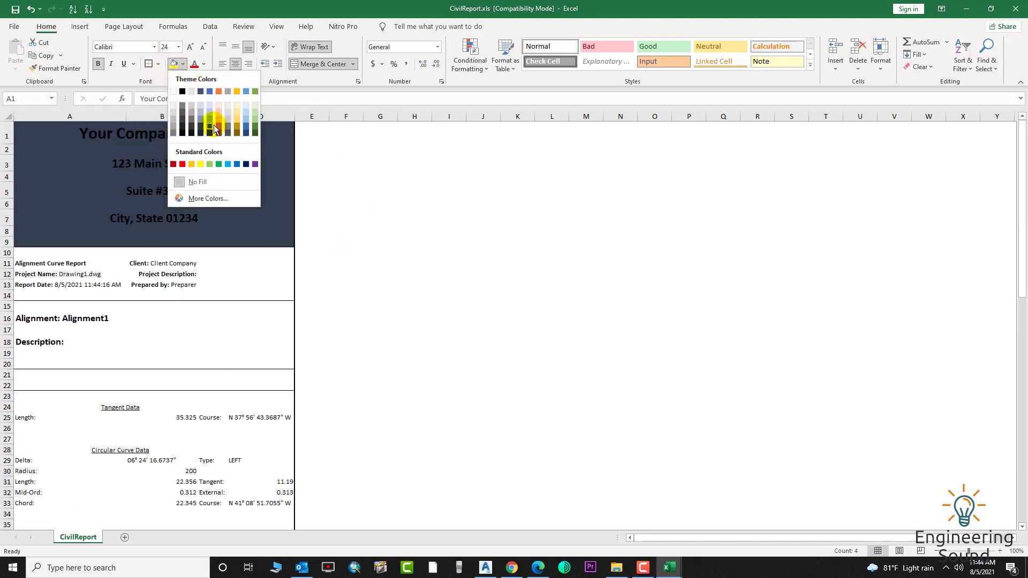
left_click(220, 111)
scroll(303, 184, "down", 3)
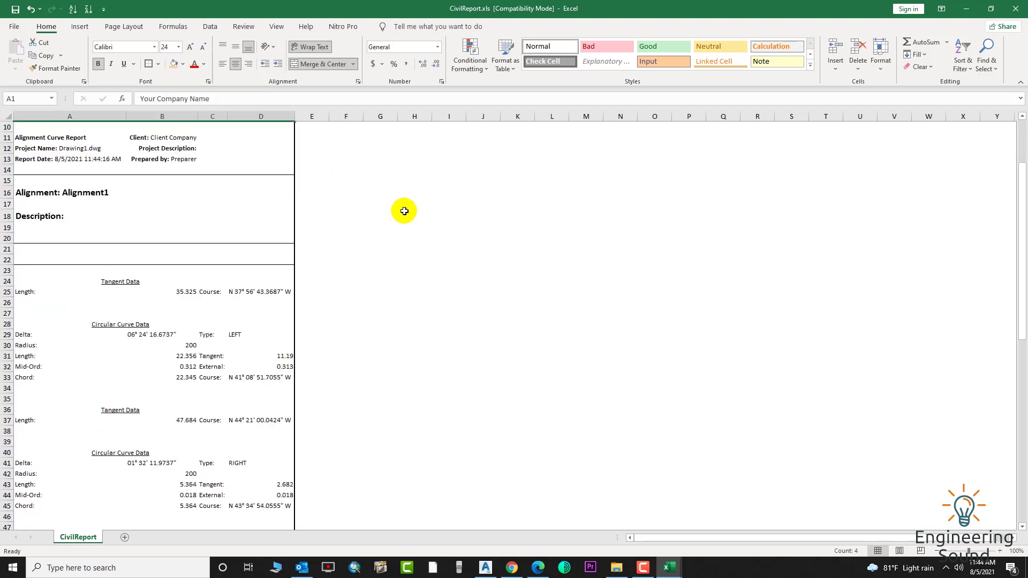
left_click(407, 212)
scroll(108, 227, "up", 3)
left_click(169, 266)
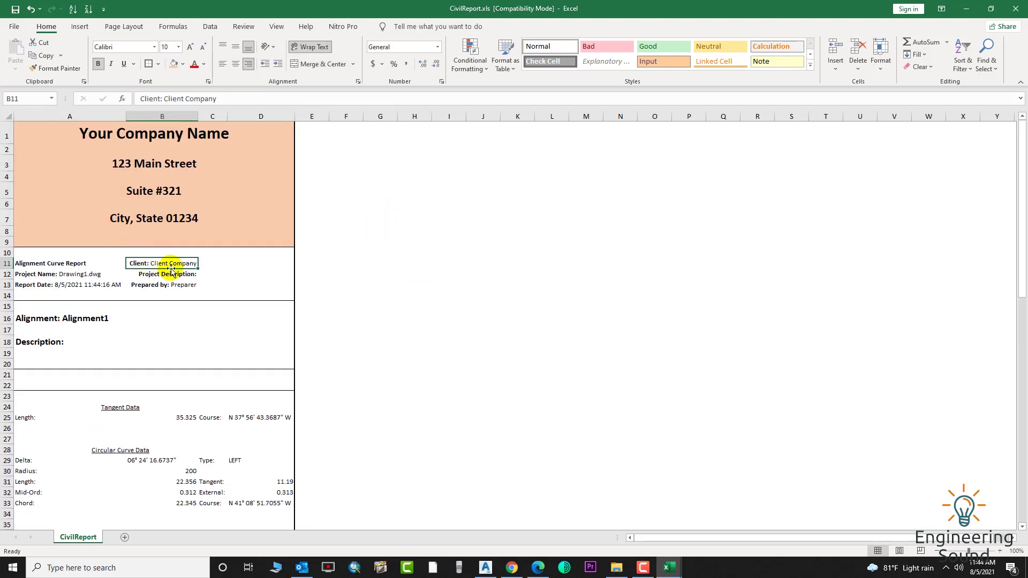
left_click(180, 276)
left_click(184, 285)
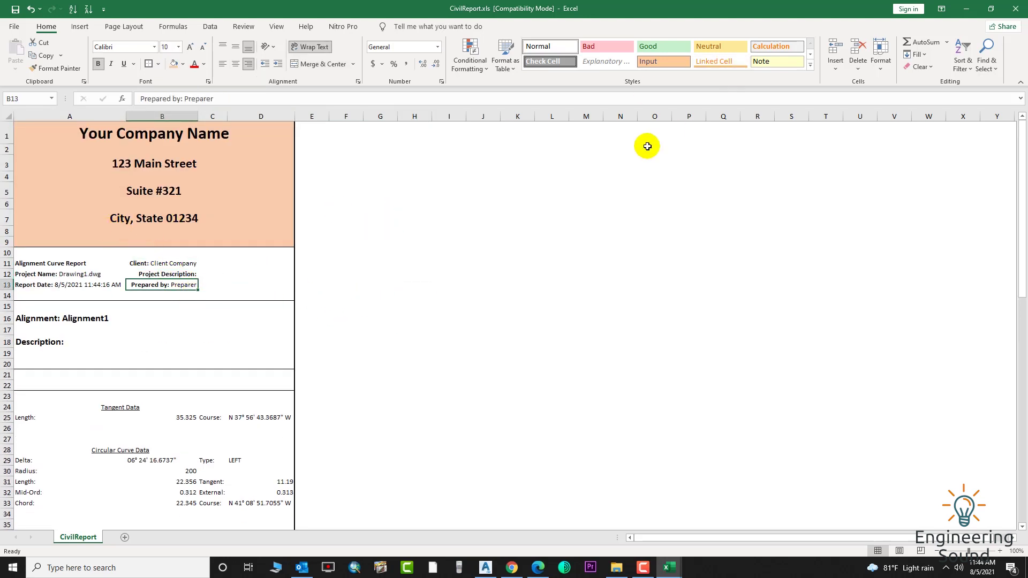
Switch back to Civil 3D and create the Alignment Design Criteria Verification report for Alignment1, saved as civilreport.html
left_click(485, 569)
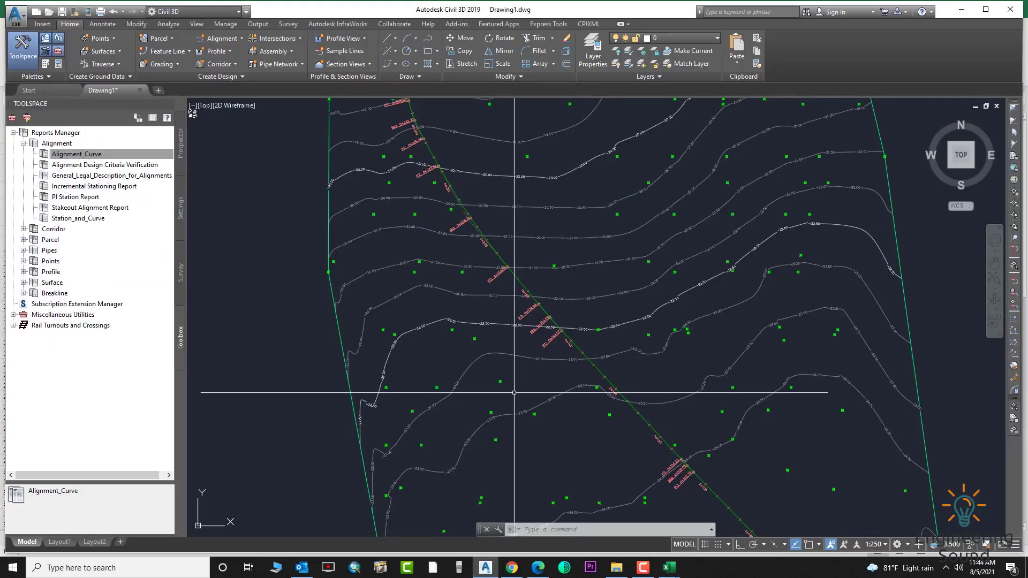
right_click(105, 166)
left_click(136, 173)
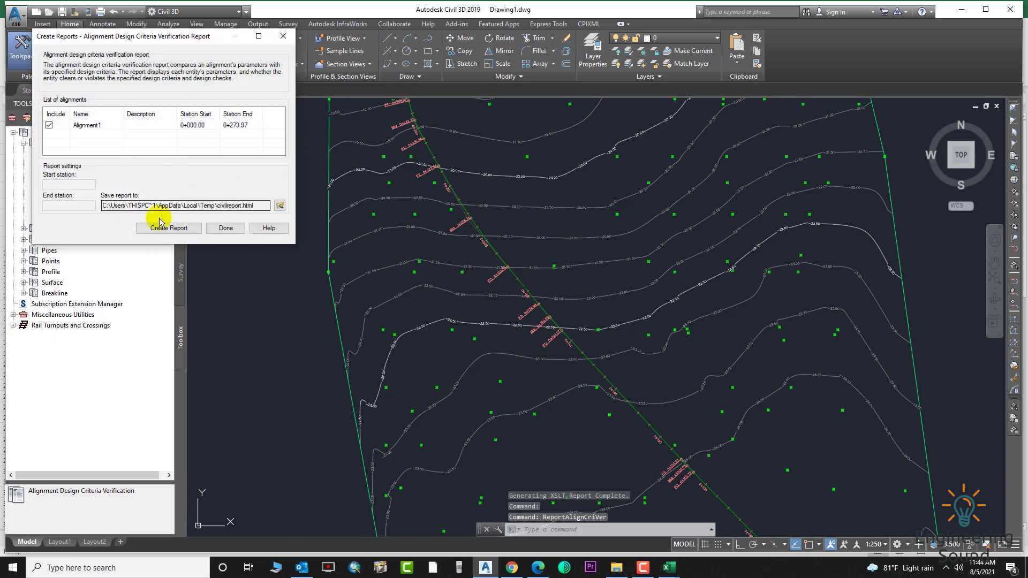
left_click(168, 233)
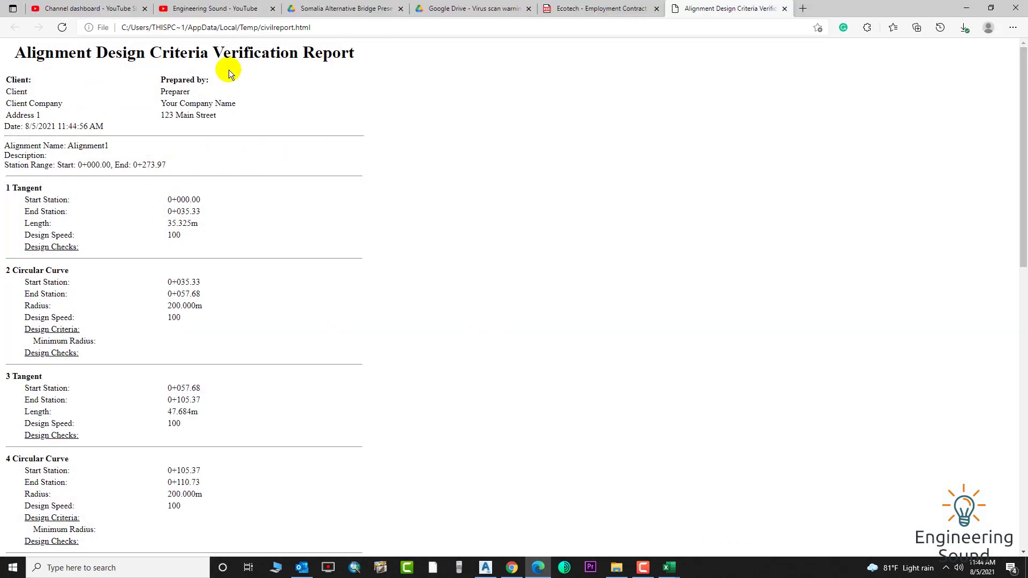
scroll(145, 271, "down", 10)
scroll(150, 278, "up", 10)
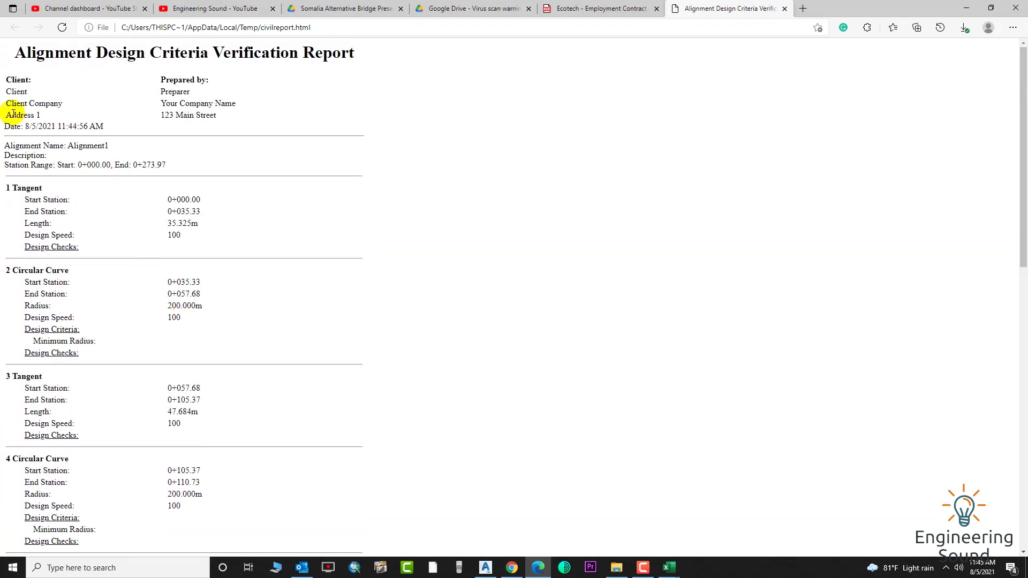
Copy the entire design criteria verification report from the browser into a new sheet of CivilReport.xls, starting at cell A1
left_click_drag(13, 53, 355, 544)
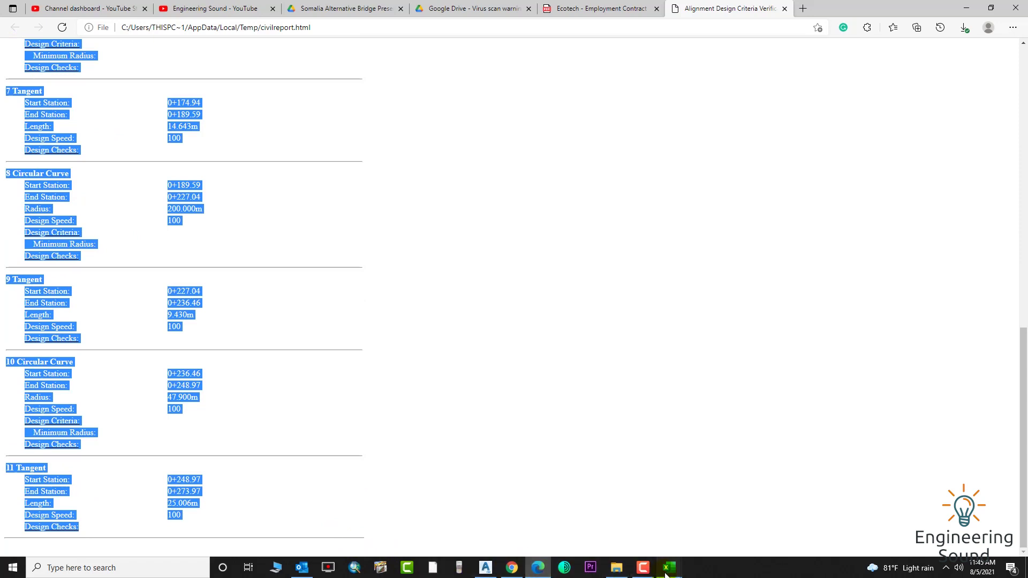
mouse_move(668, 569)
left_click(720, 521)
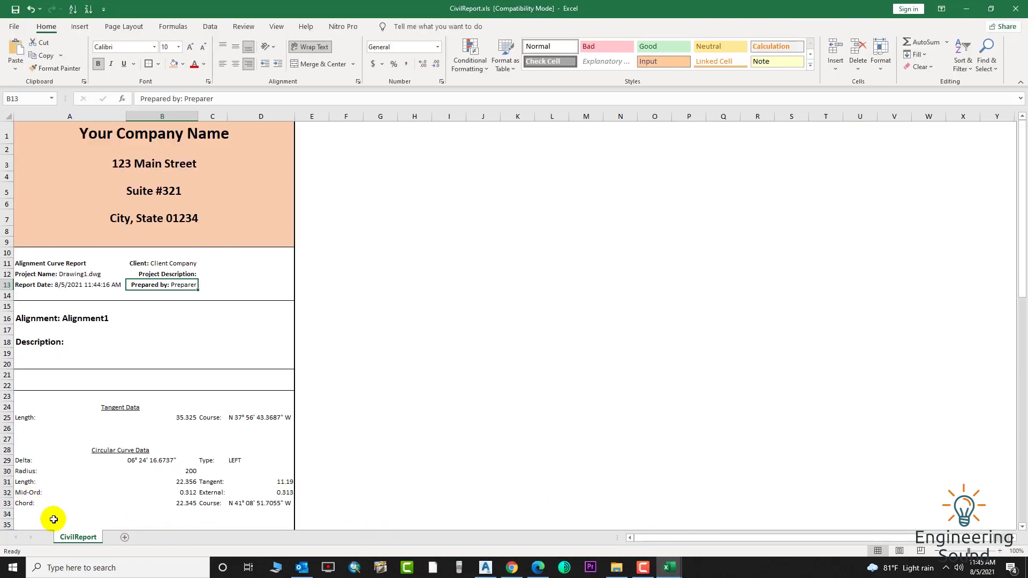
left_click(124, 537)
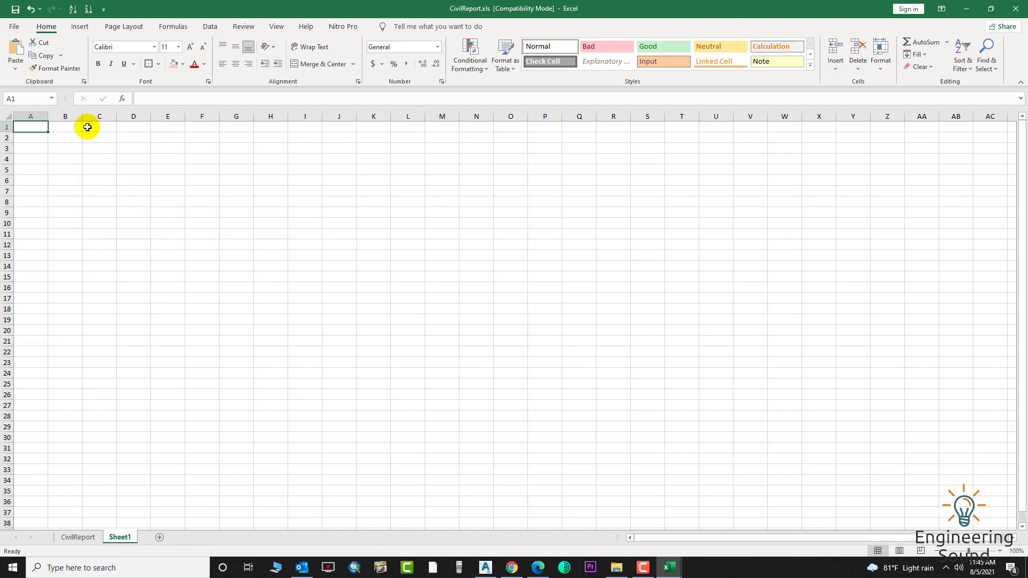
key("ctrl+v")
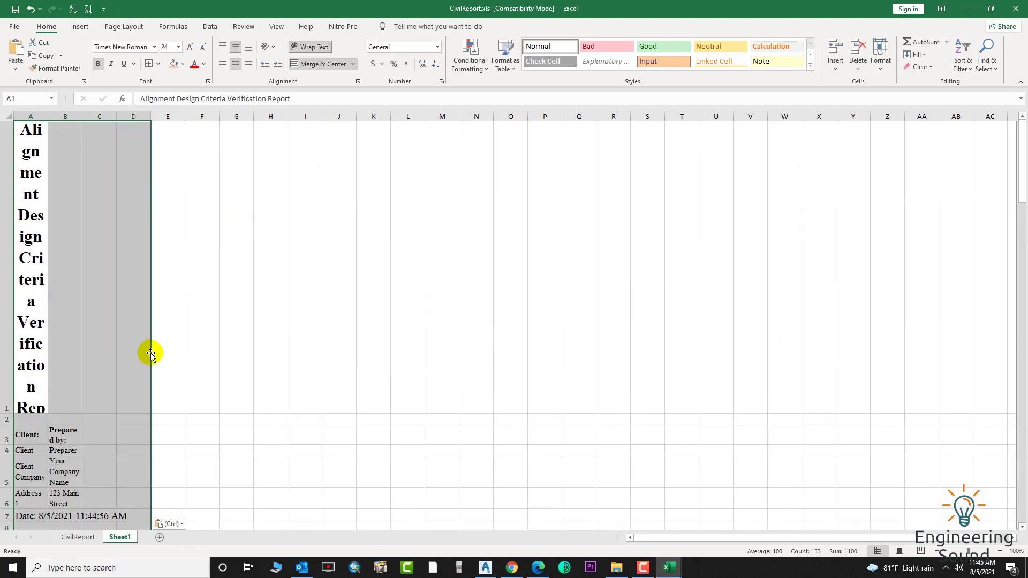
Look through the pasted report's tangent and circular curve sections, and return to the CivilReport sheet
scroll(159, 375, "down", 5)
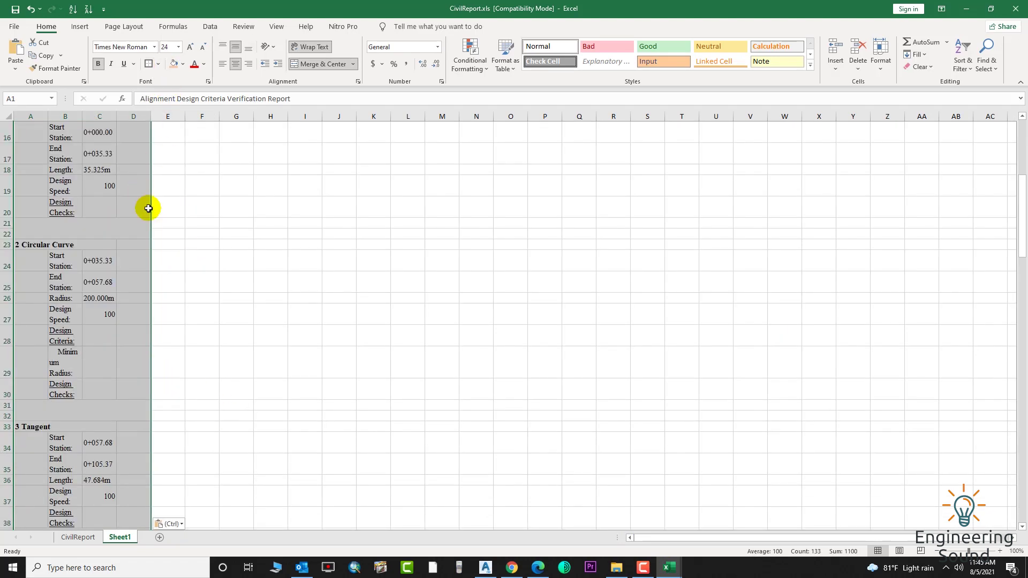
scroll(151, 156, "up", 4)
scroll(148, 157, "down", 8)
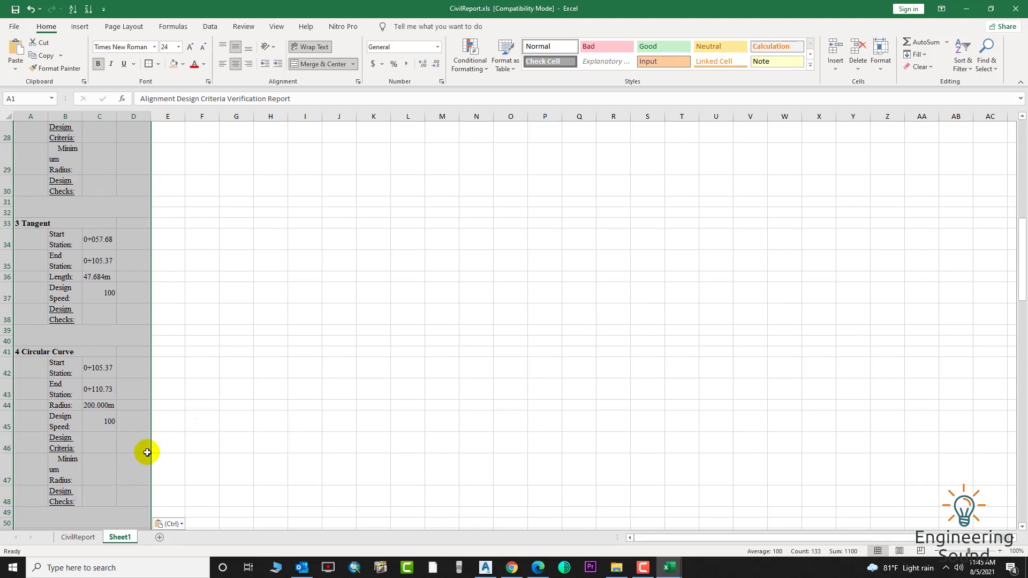
scroll(197, 225, "down", 14)
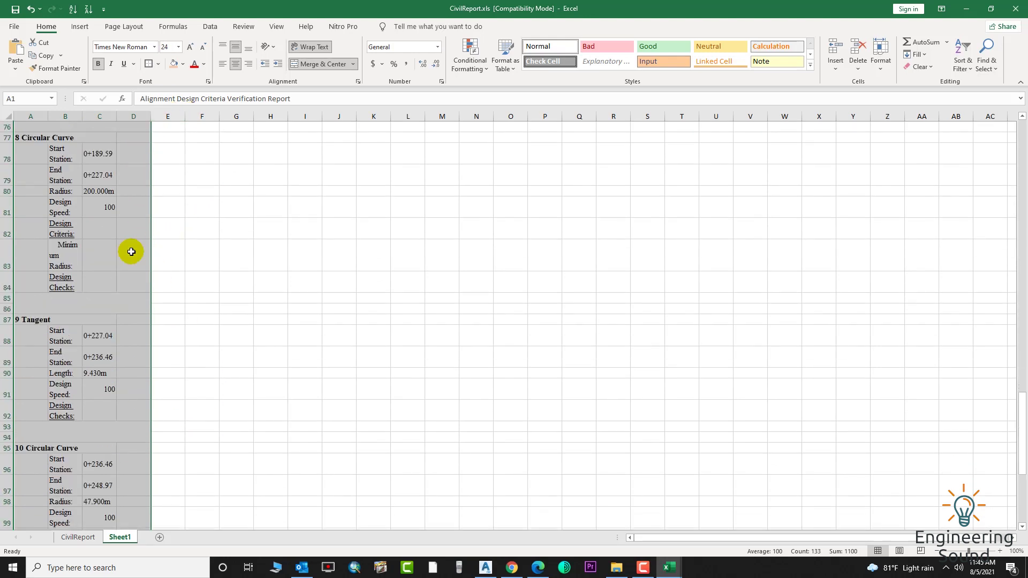
scroll(136, 215, "up", 3)
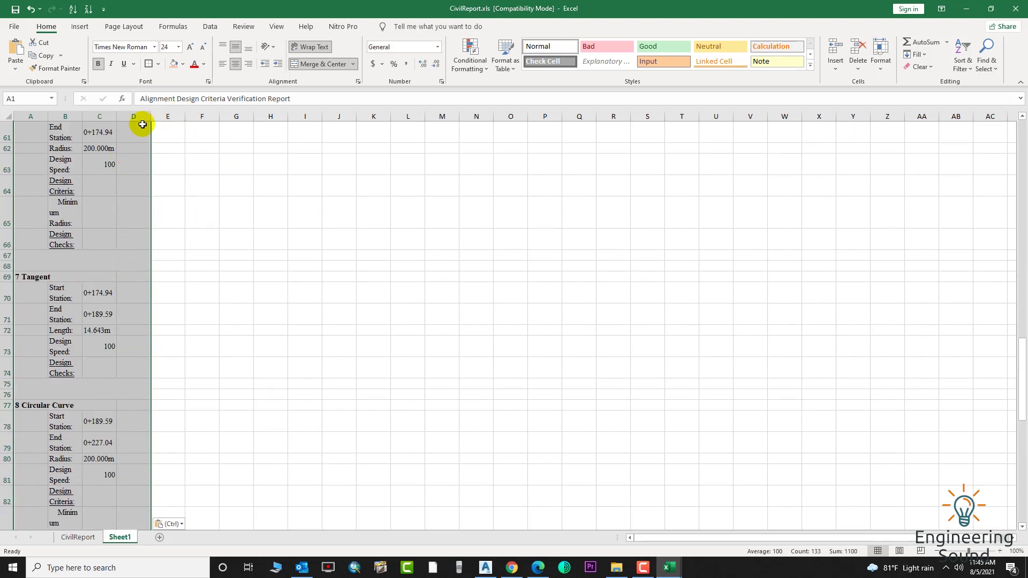
left_click(113, 119)
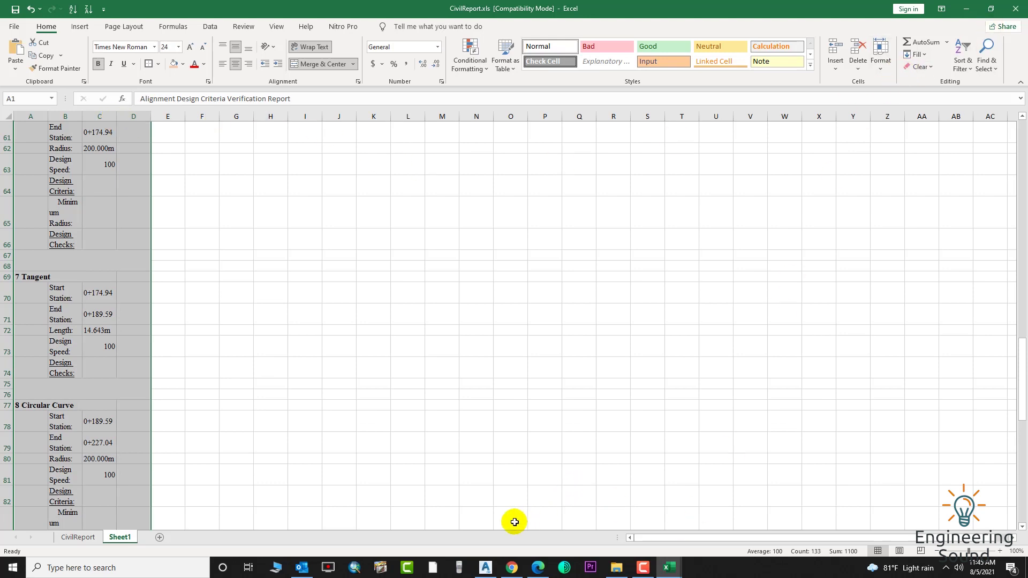
left_click(70, 538)
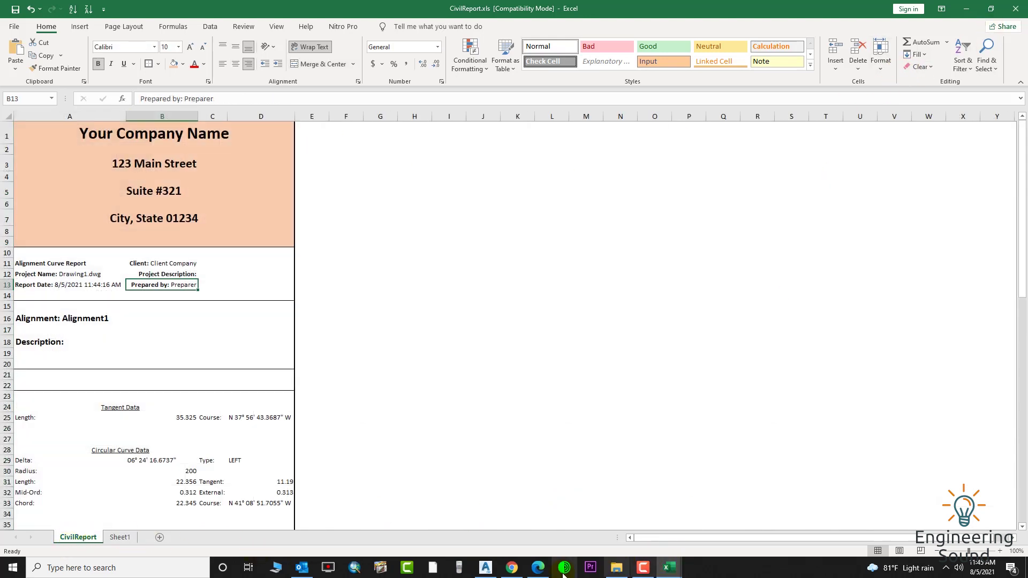
Back in Civil 3D, close the design criteria report dialog and execute the Incremental Stationing Report
left_click(485, 568)
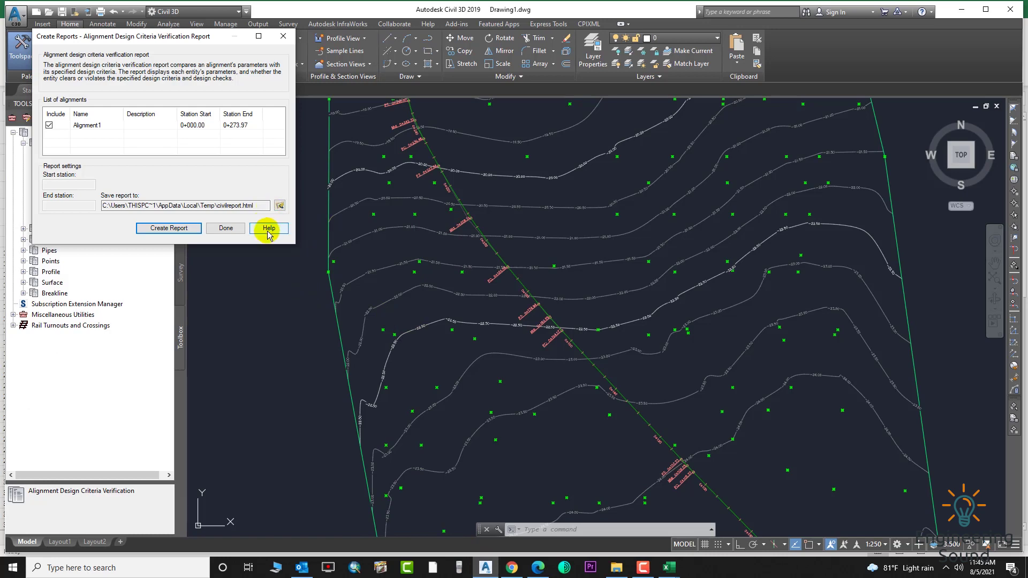
left_click(283, 36)
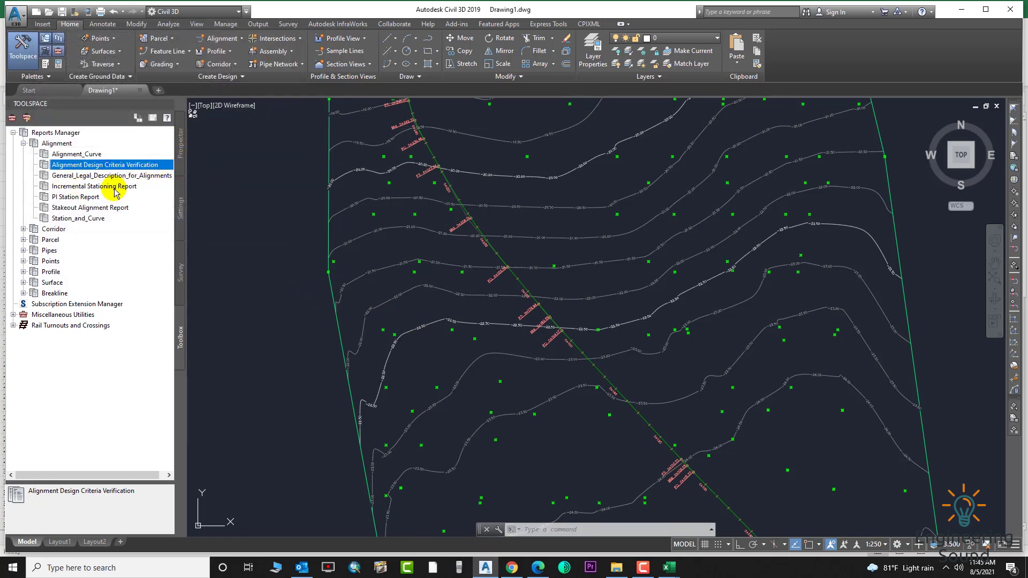
right_click(116, 188)
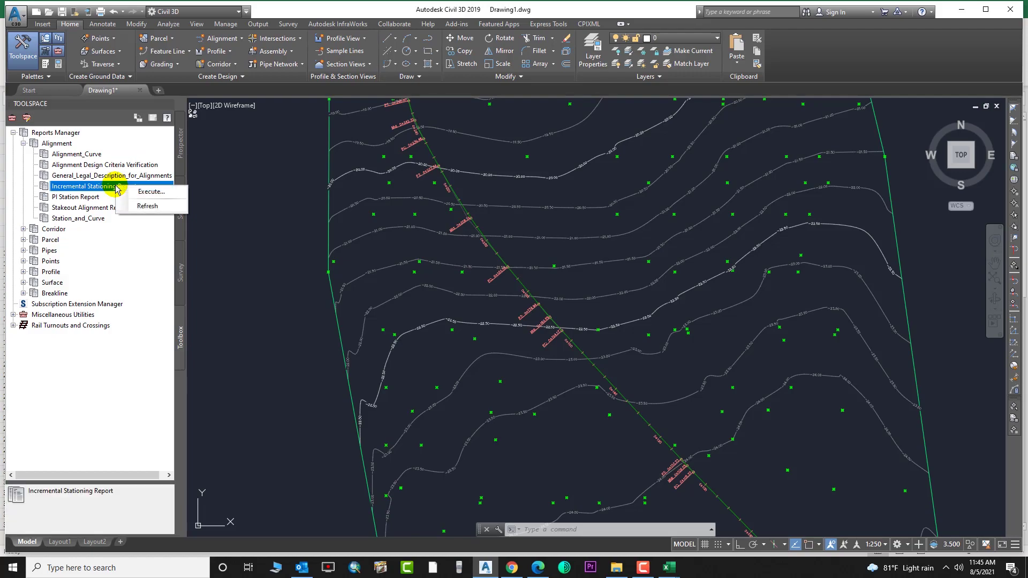
left_click(149, 191)
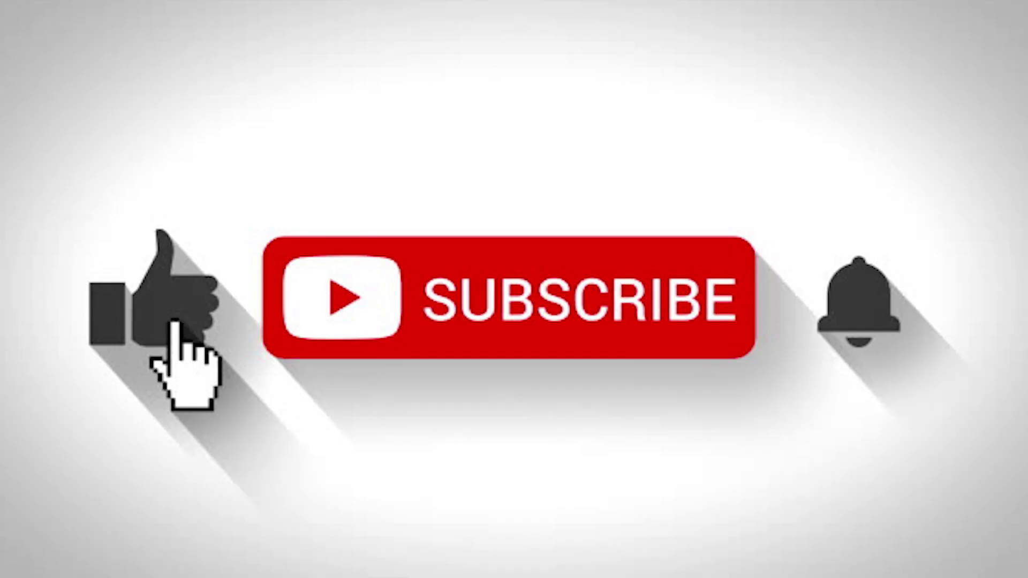